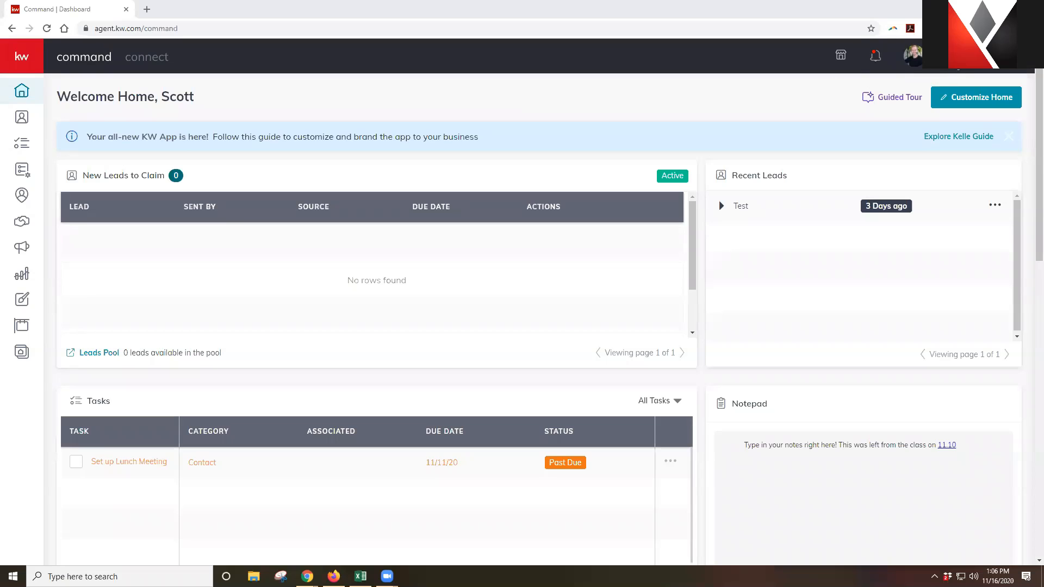
Open the account menu from the profile picture in the top bar
left_click(979, 57)
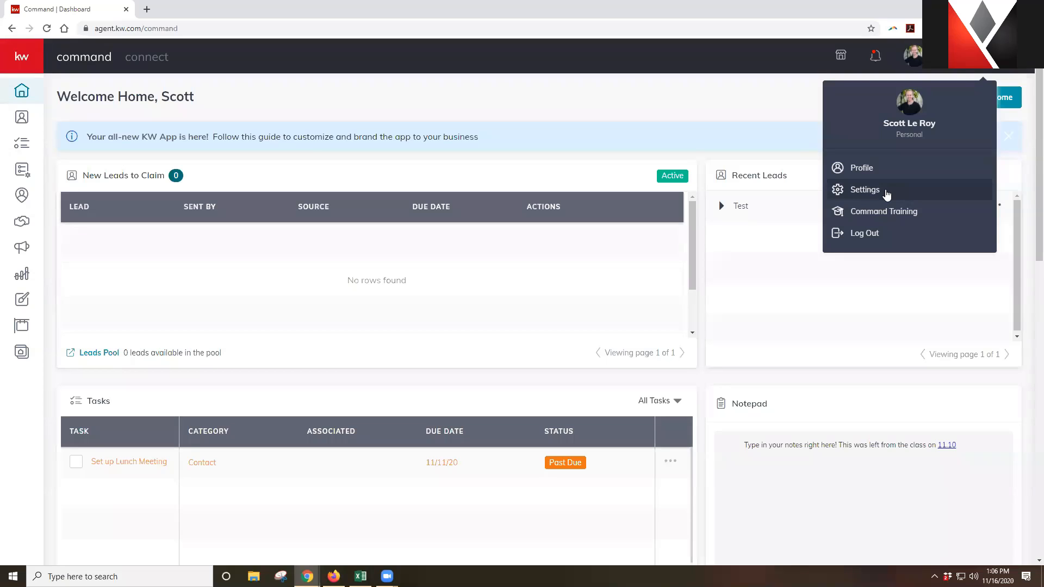
Go to account Settings and expand, then collapse, Connect Settings in the sidebar
left_click(887, 194)
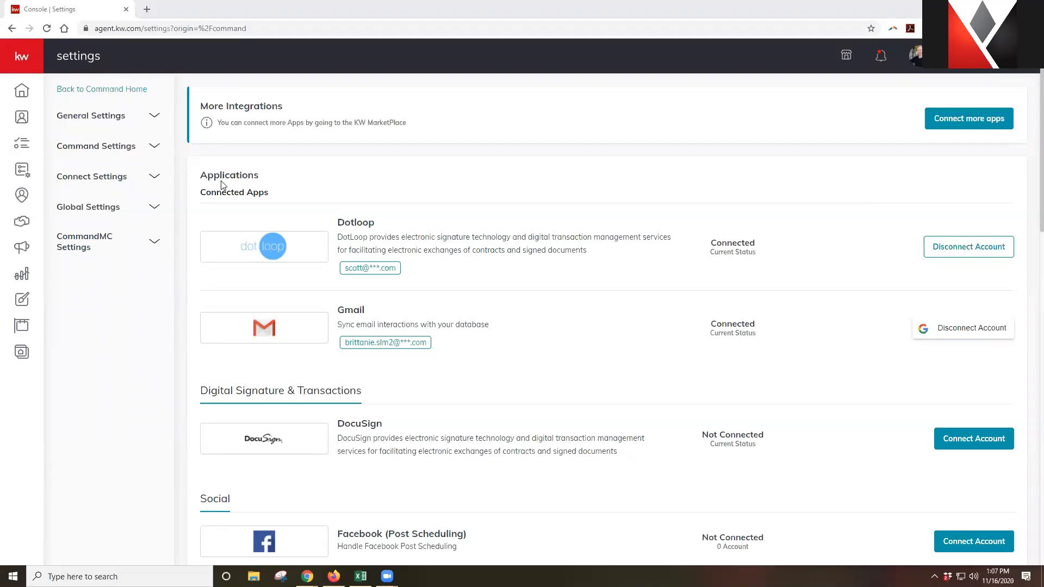
left_click(152, 177)
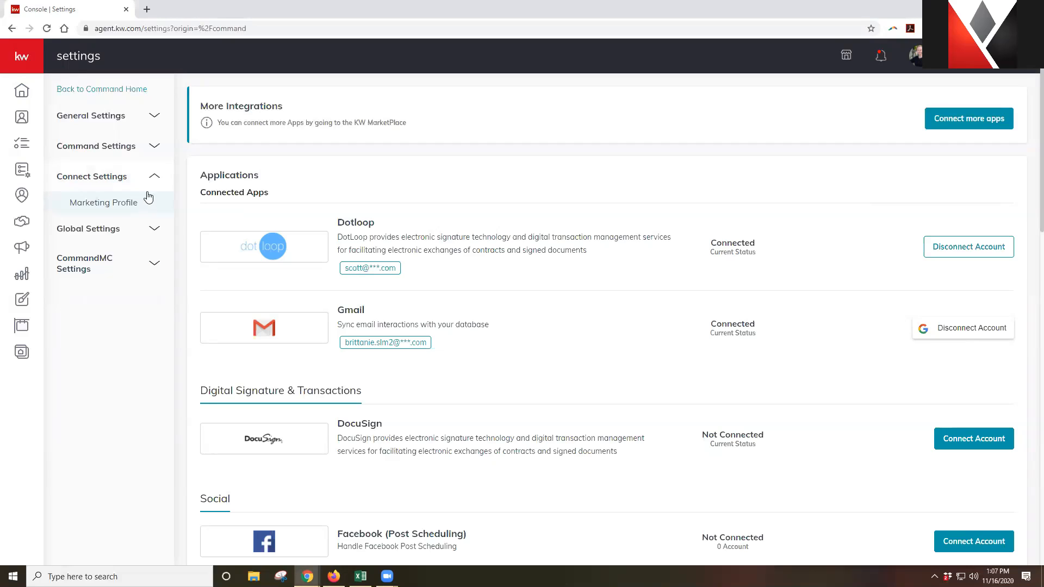
left_click(158, 176)
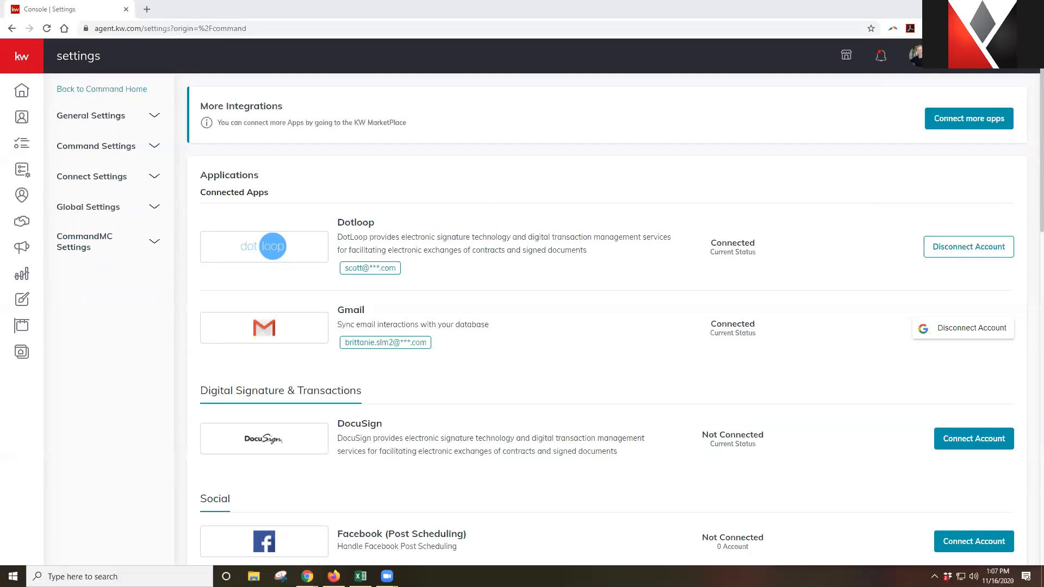
scroll(485, 199, "down", 1)
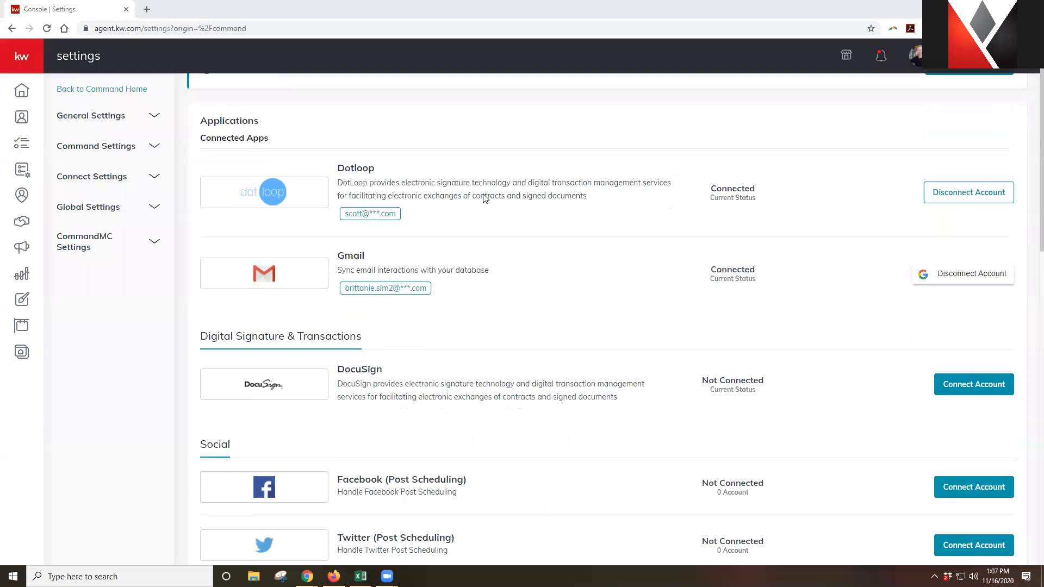
scroll(485, 200, "down", 5)
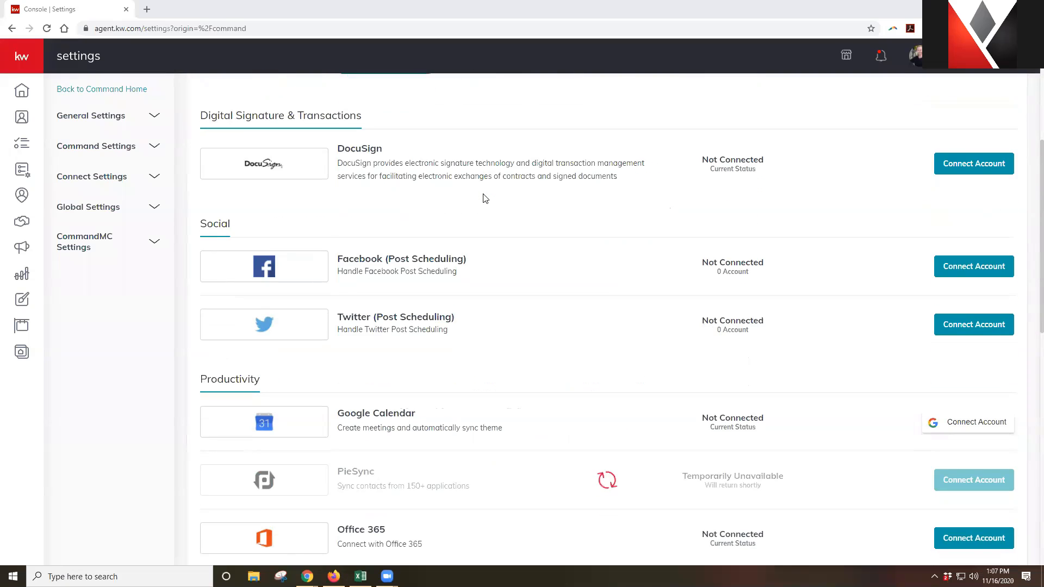
scroll(482, 198, "down", 1)
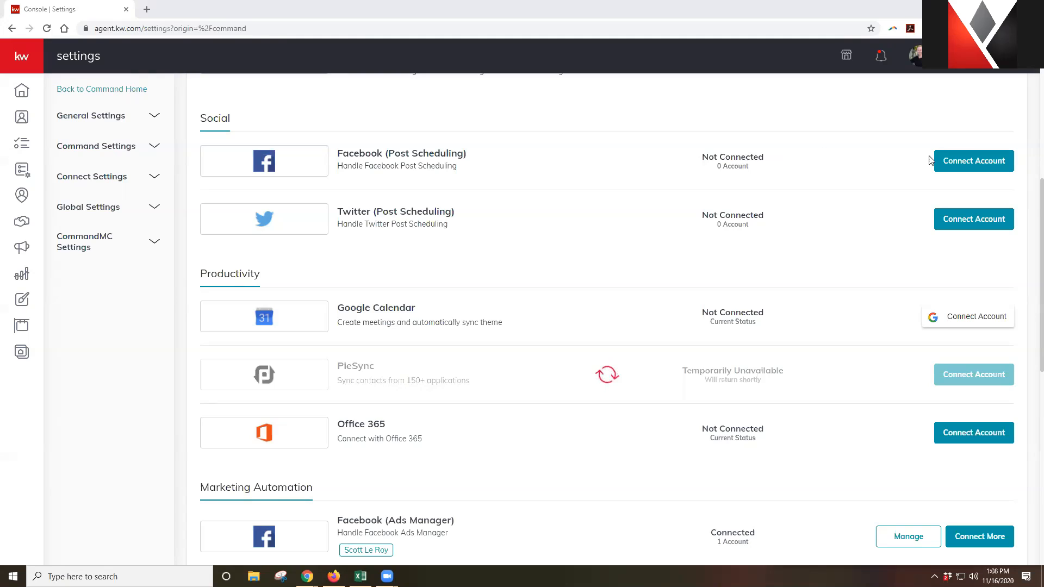
Connect Facebook (Post Scheduling) by selecting the agency's business page and confirming
left_click(947, 163)
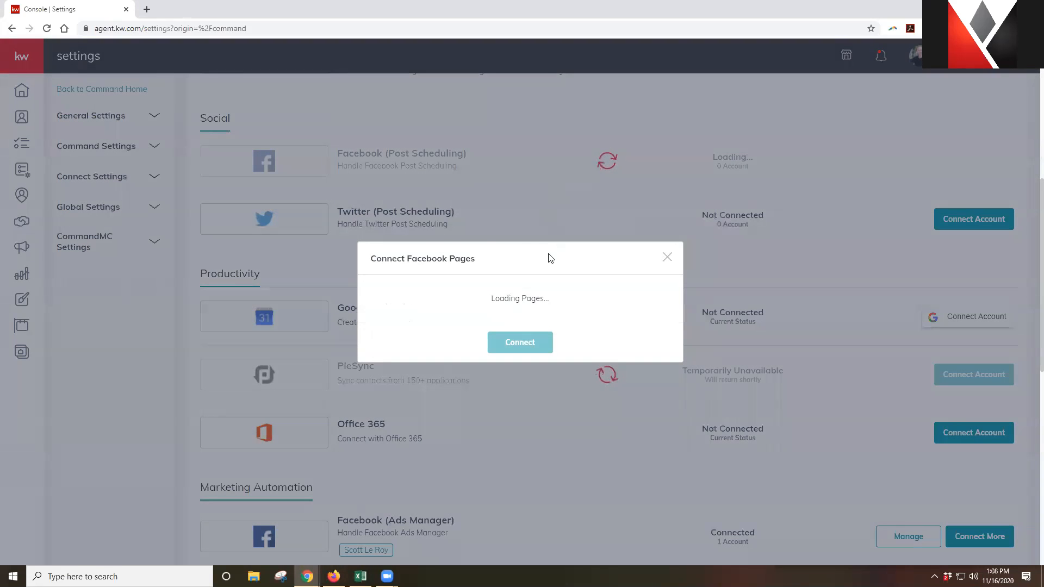
scroll(598, 291, "down", 12)
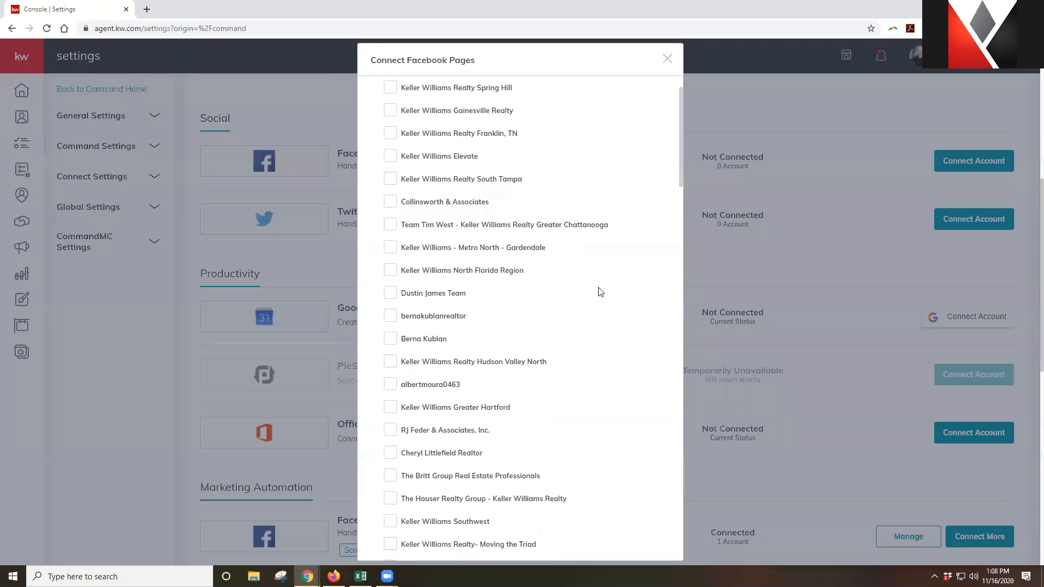
scroll(593, 293, "down", 4)
left_click(447, 224)
scroll(569, 294, "down", 20)
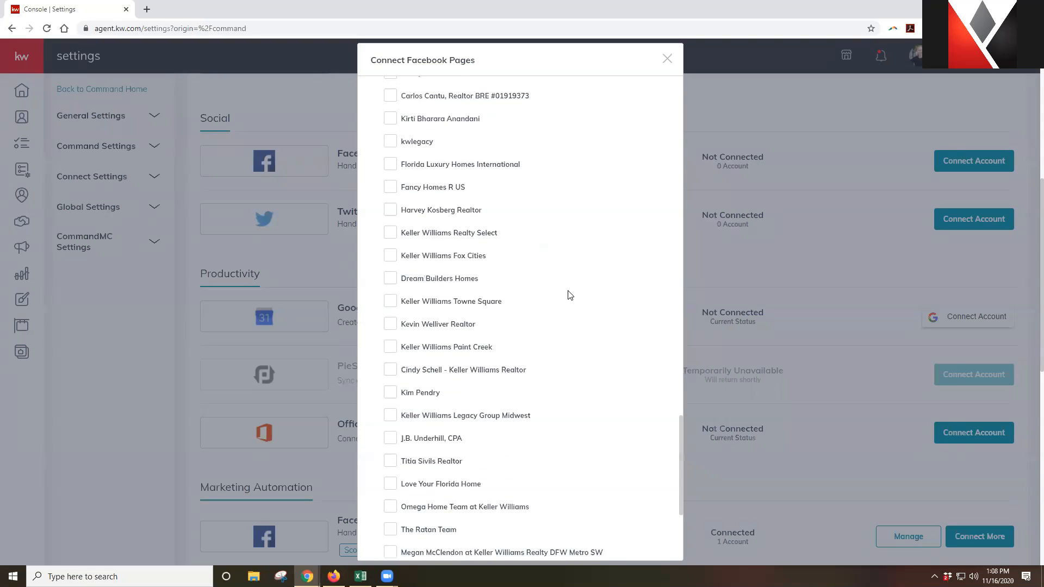
left_click(537, 543)
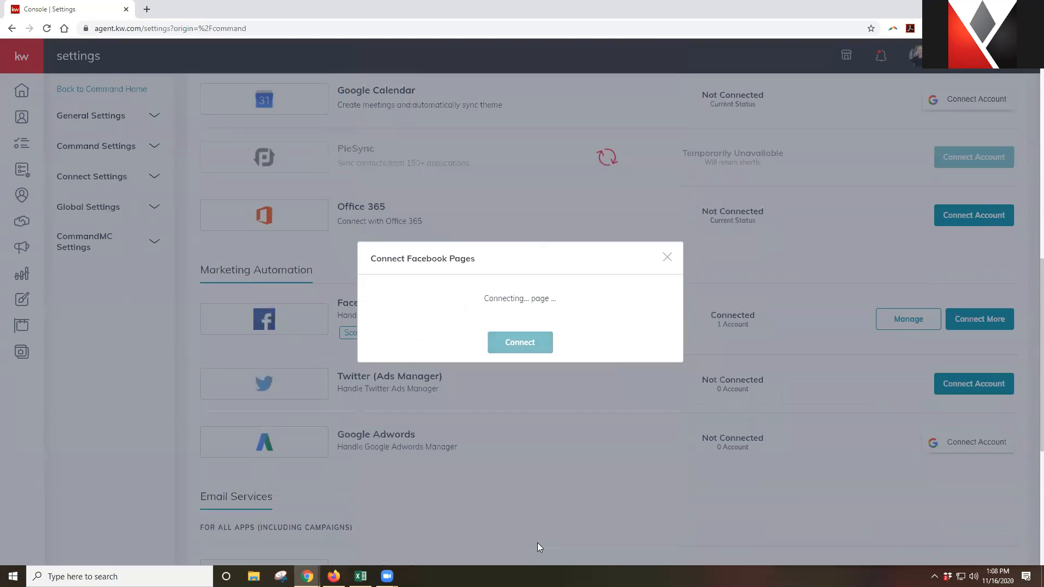
scroll(533, 231, "up", 4)
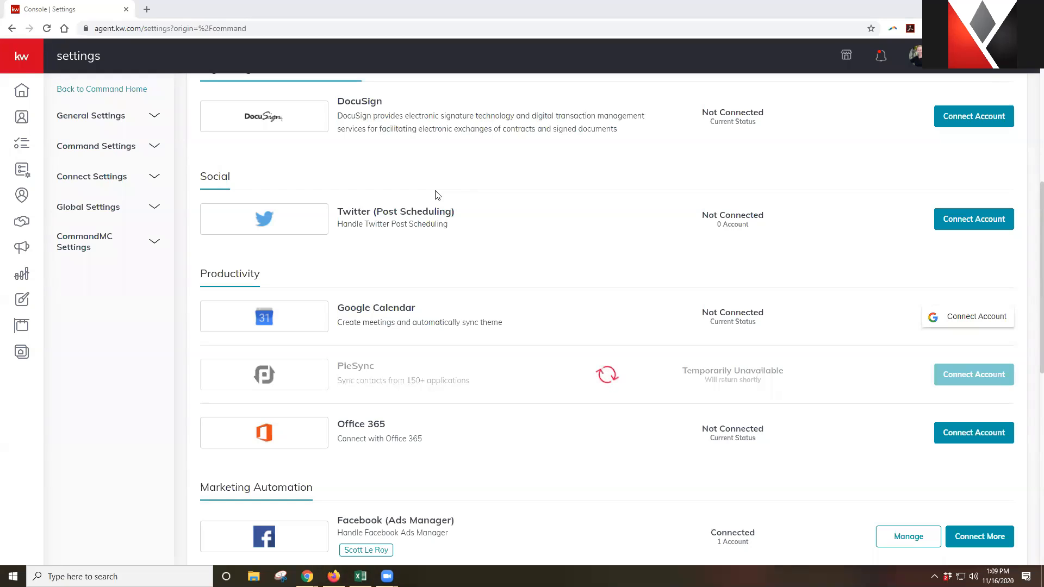
scroll(435, 194, "down", 5)
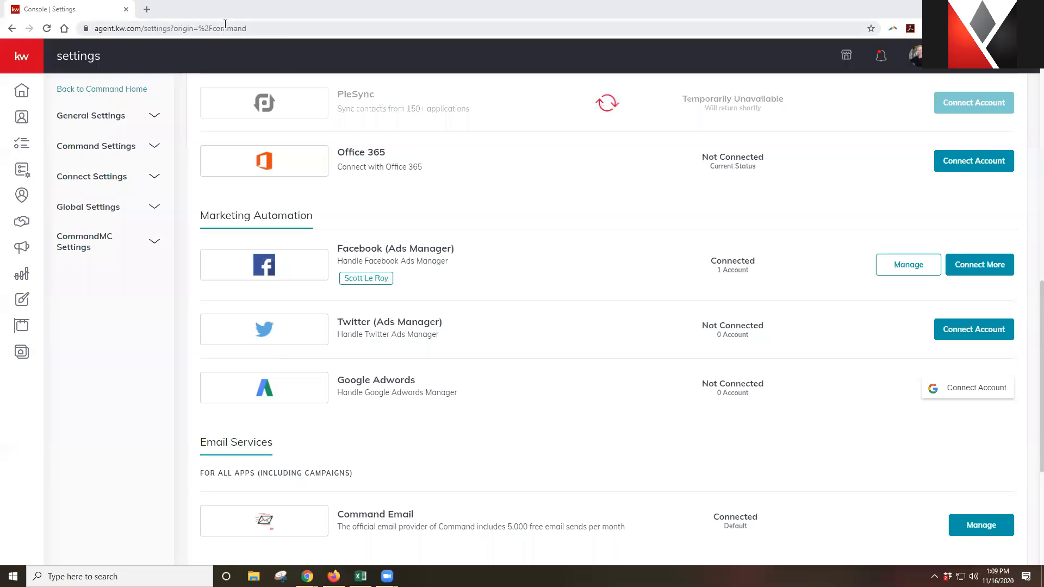
Load the agency's facebook.com business page address in a new Chrome tab
left_click(146, 10)
type("faecb")
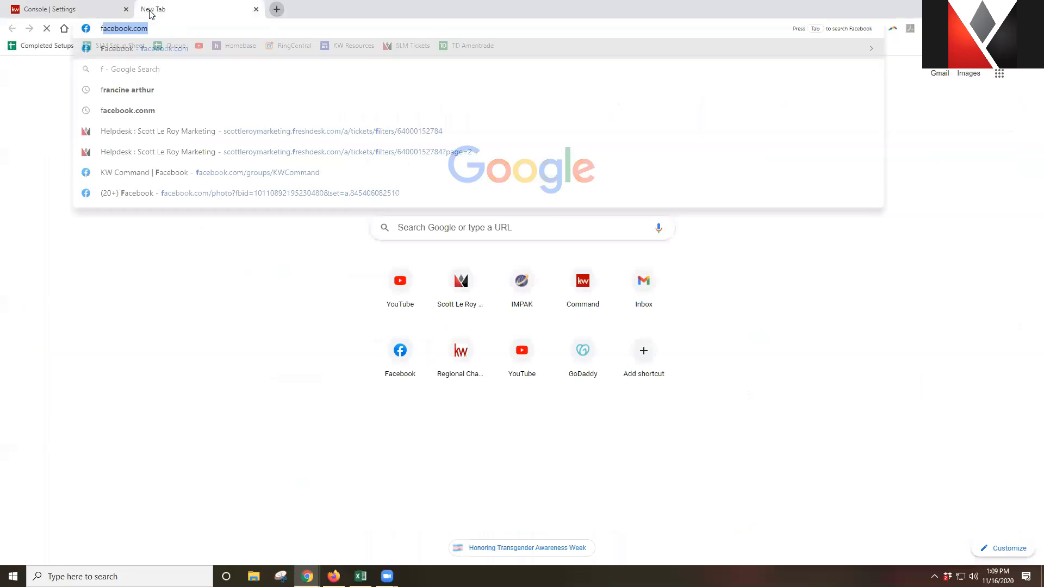
key("BackSpace")
key("BackSpace")
key("BackSpace")
type("ce")
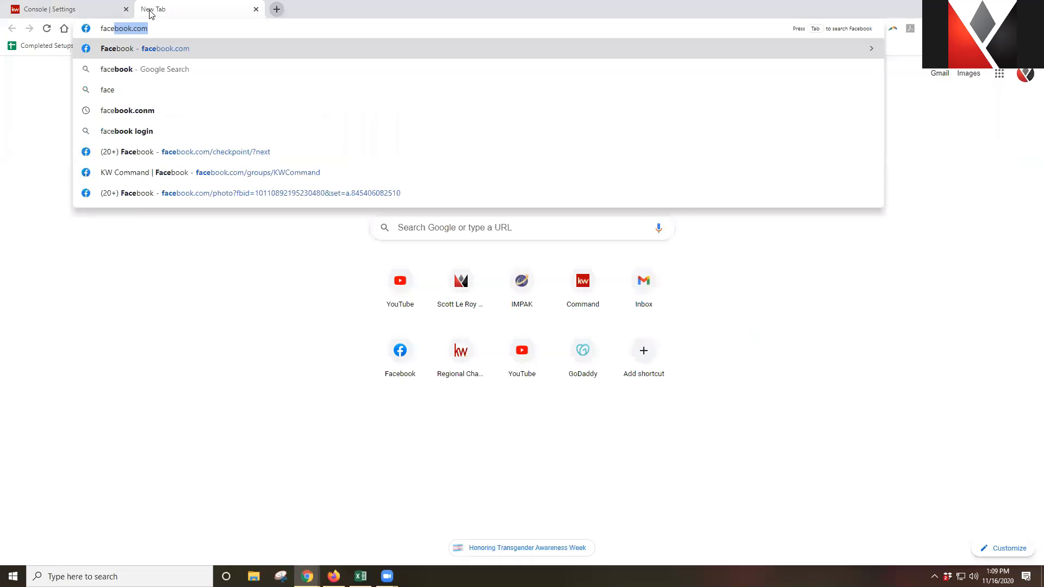
type("book.com/scottleroymarketing")
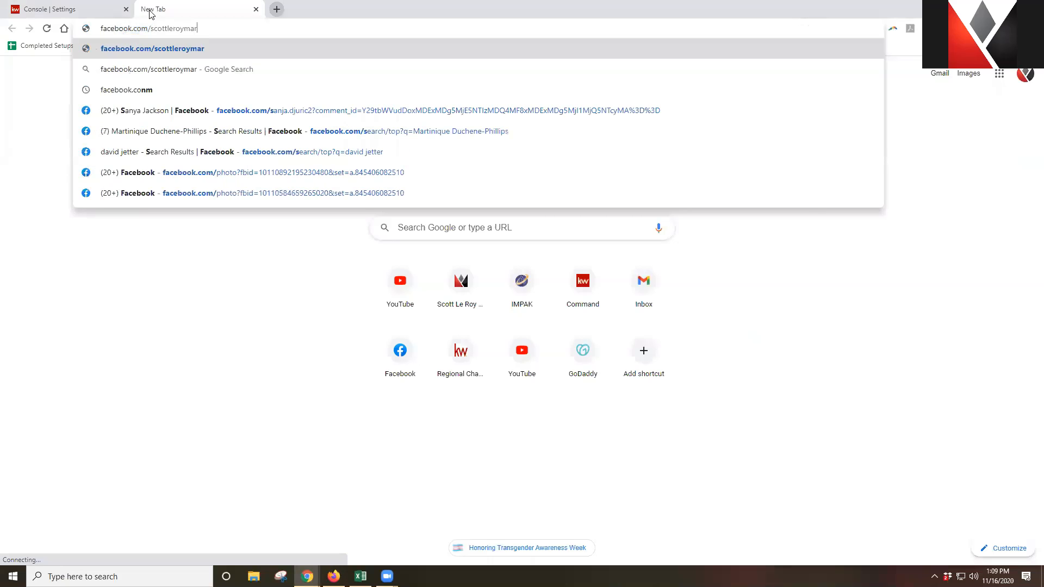
key("Return")
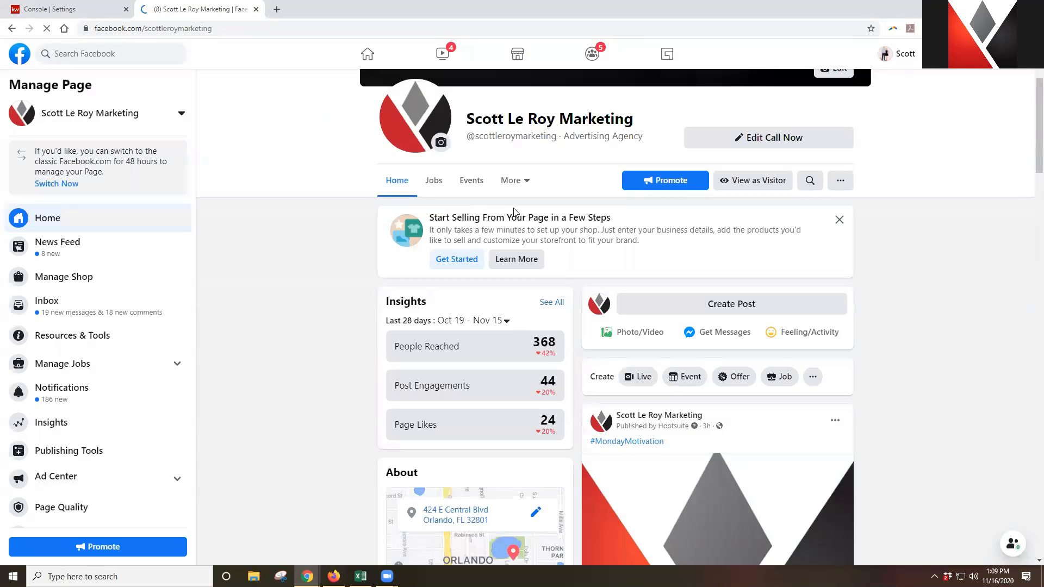
Scroll through the Facebook business page, then close its tab to return to Settings
scroll(538, 256, "up", 2)
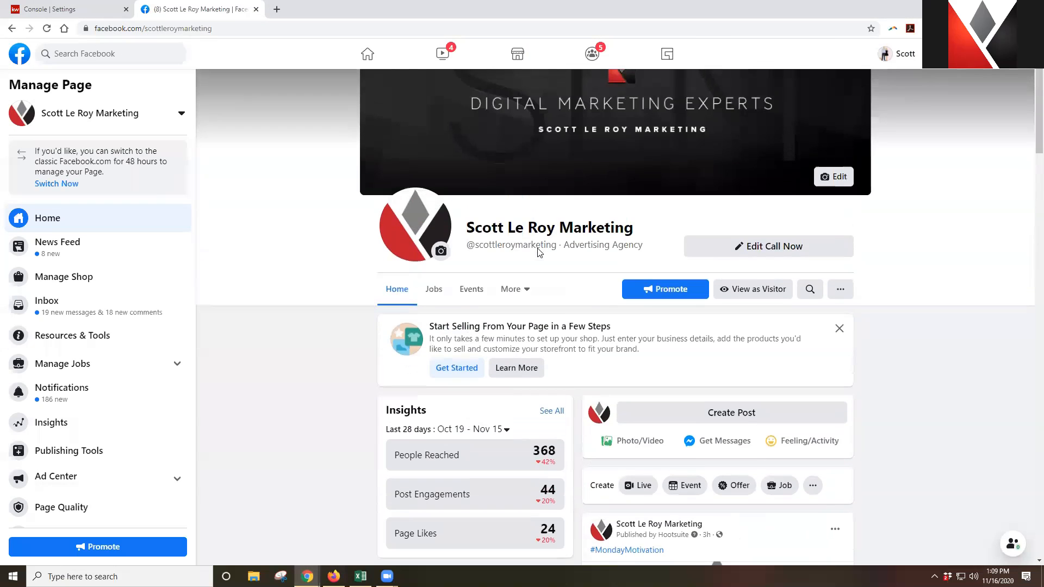
scroll(665, 303, "down", 1)
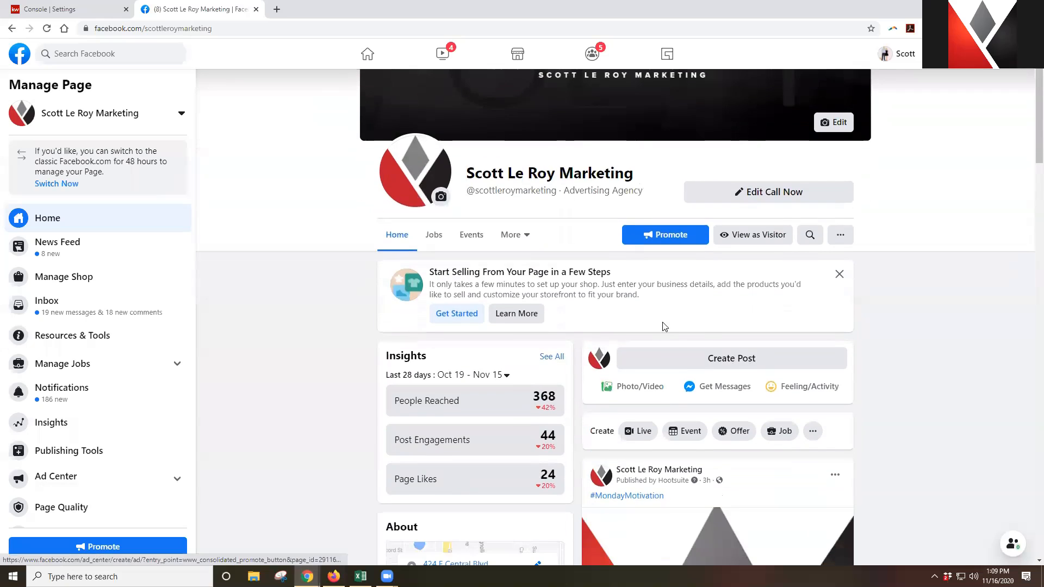
scroll(626, 343, "up", 2)
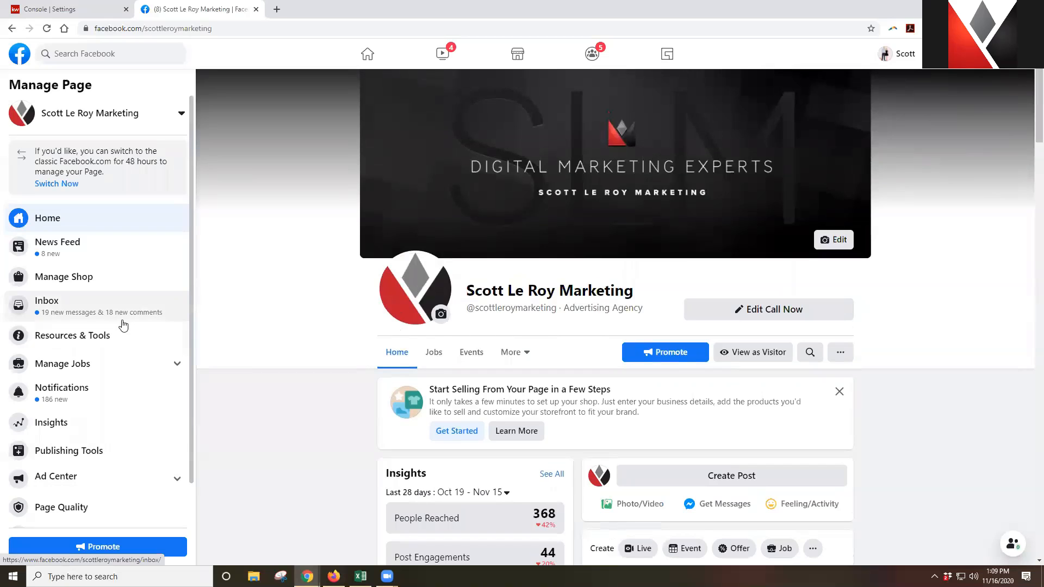
scroll(123, 323, "down", 1)
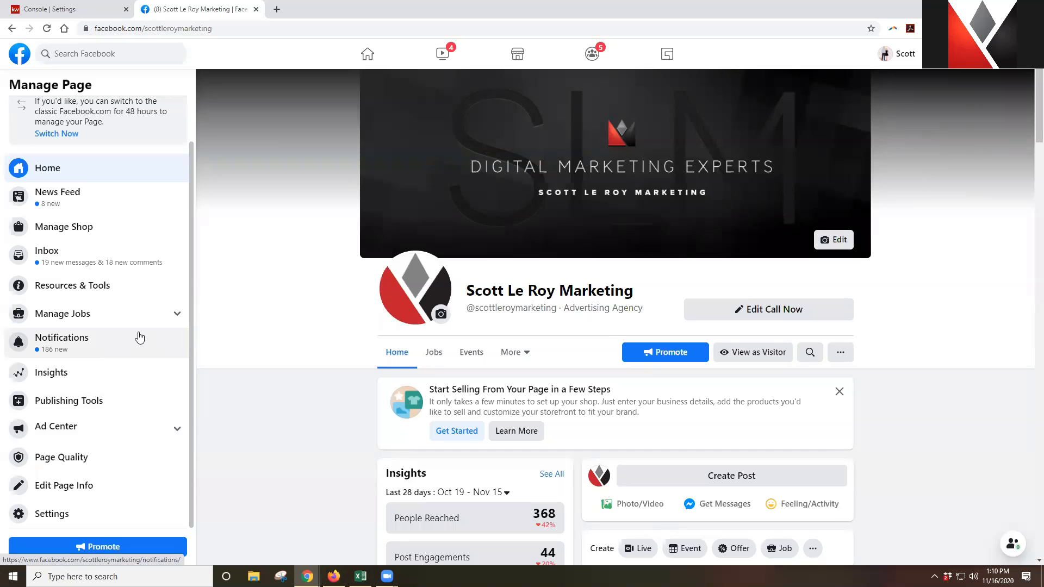
left_click(257, 9)
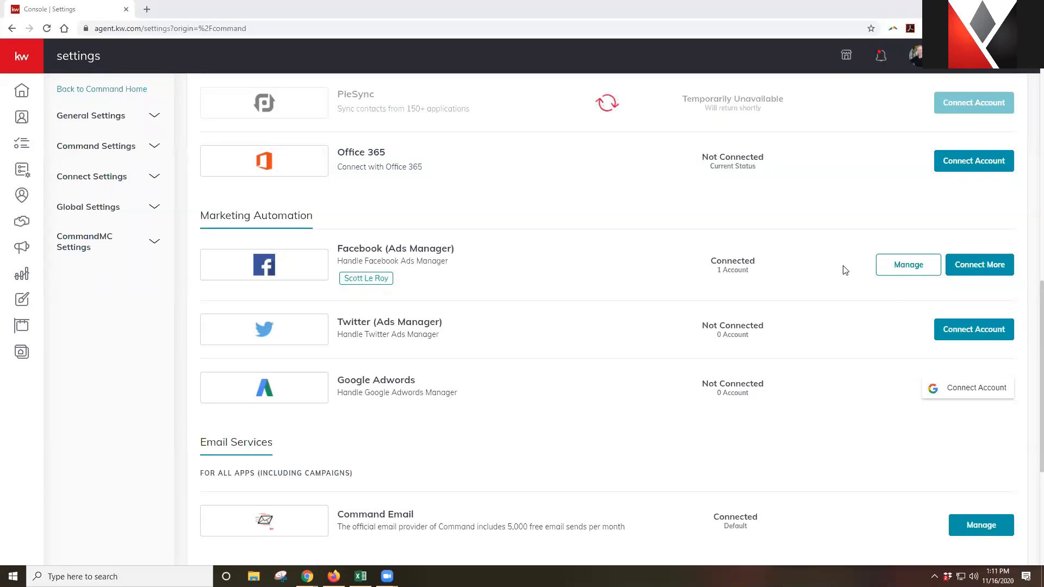
scroll(816, 272, "up", 2)
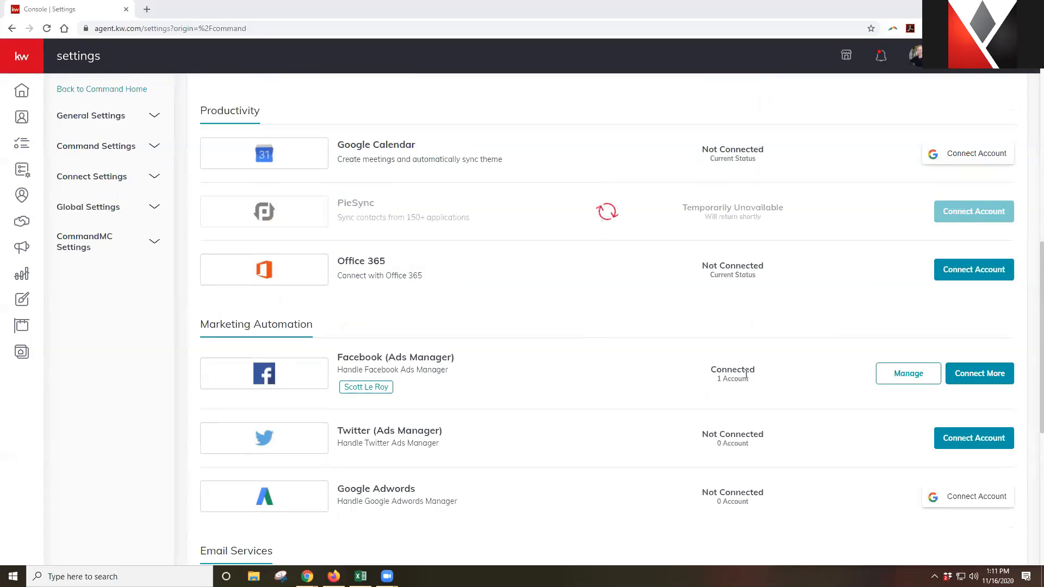
scroll(742, 375, "up", 3)
scroll(745, 374, "up", 7)
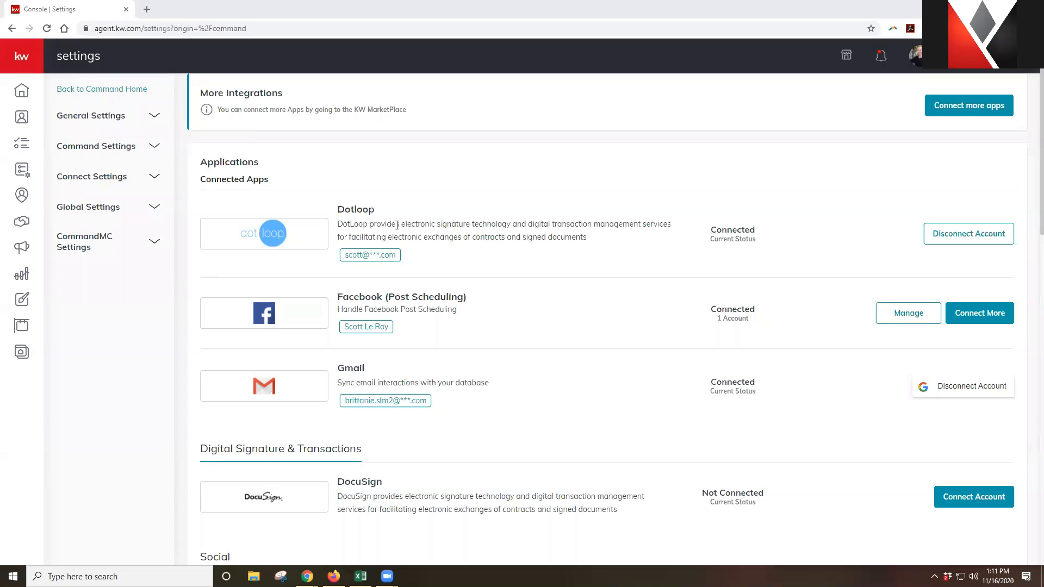
scroll(597, 308, "down", 11)
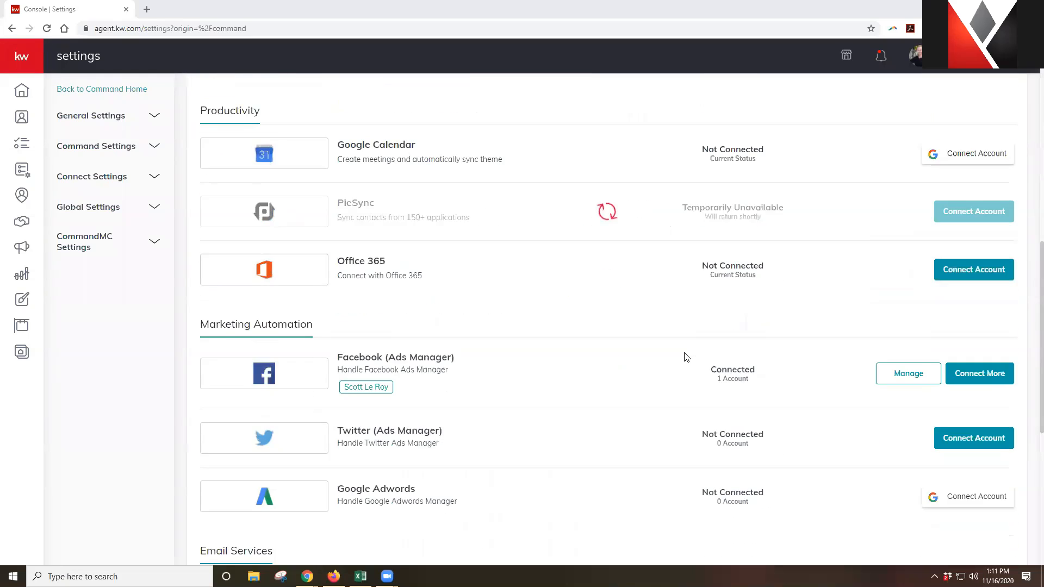
scroll(710, 348, "down", 1)
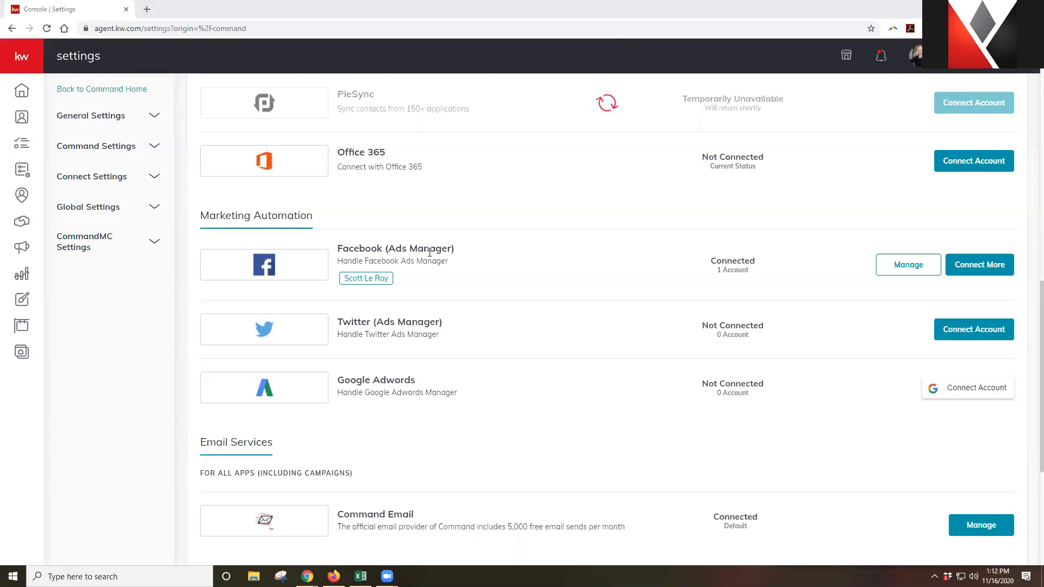
scroll(430, 252, "up", 10)
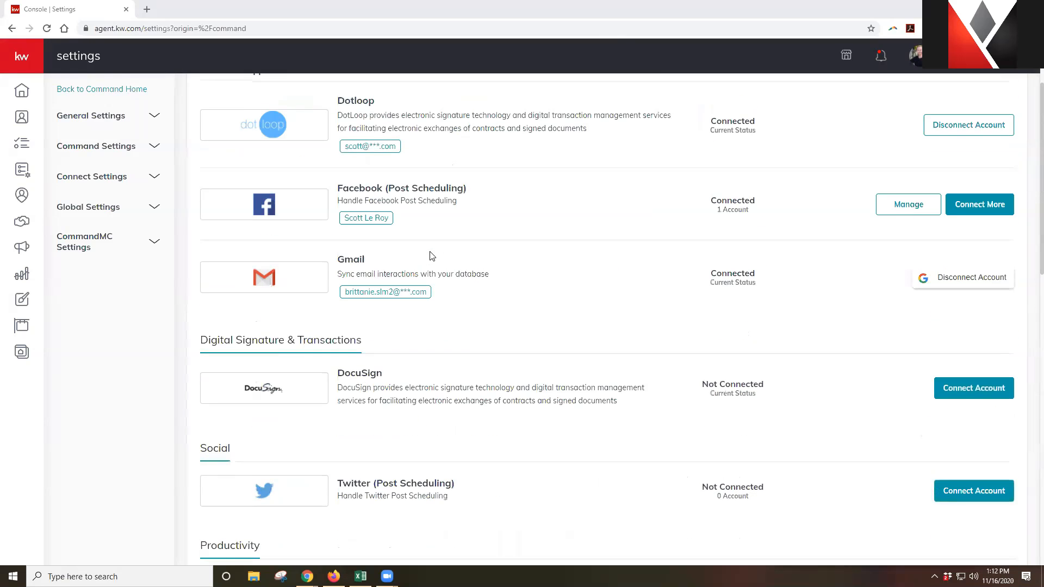
scroll(432, 256, "up", 1)
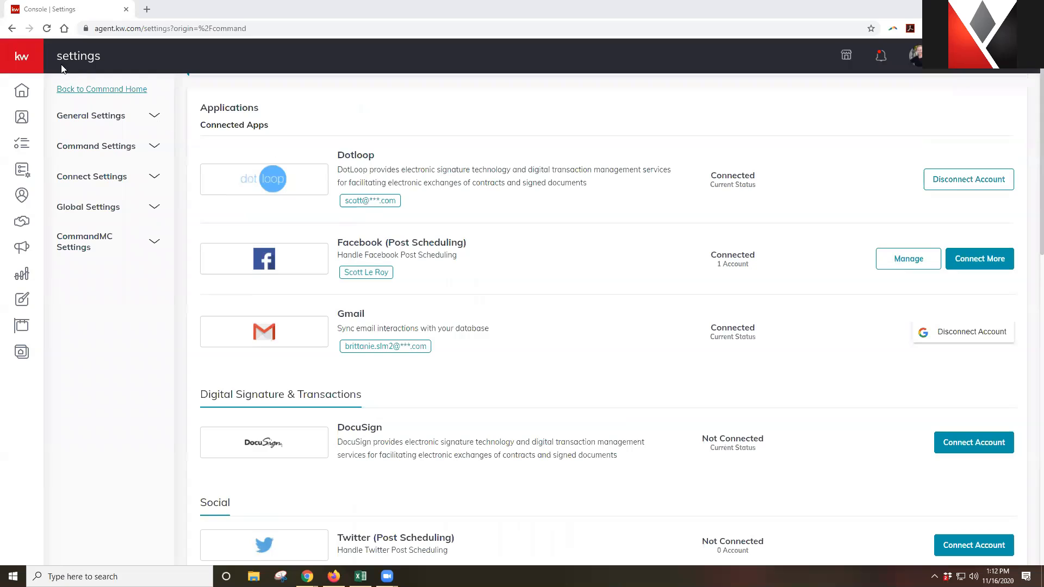
Expand the left navigation sidebar from the kw logo to show section labels
left_click(17, 61)
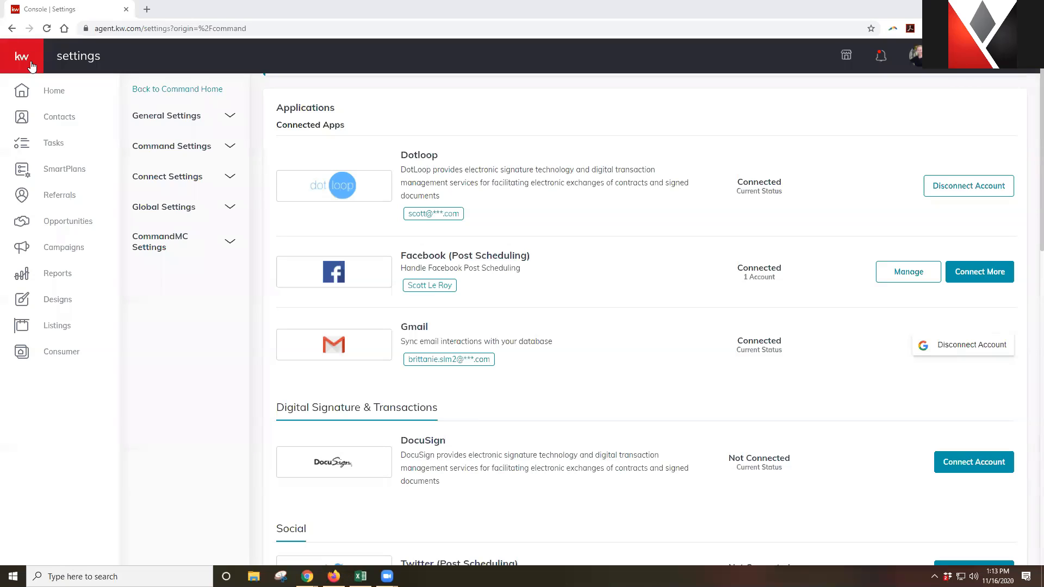
left_click(64, 248)
Go to the Campaigns section from the left sidebar
left_click(64, 248)
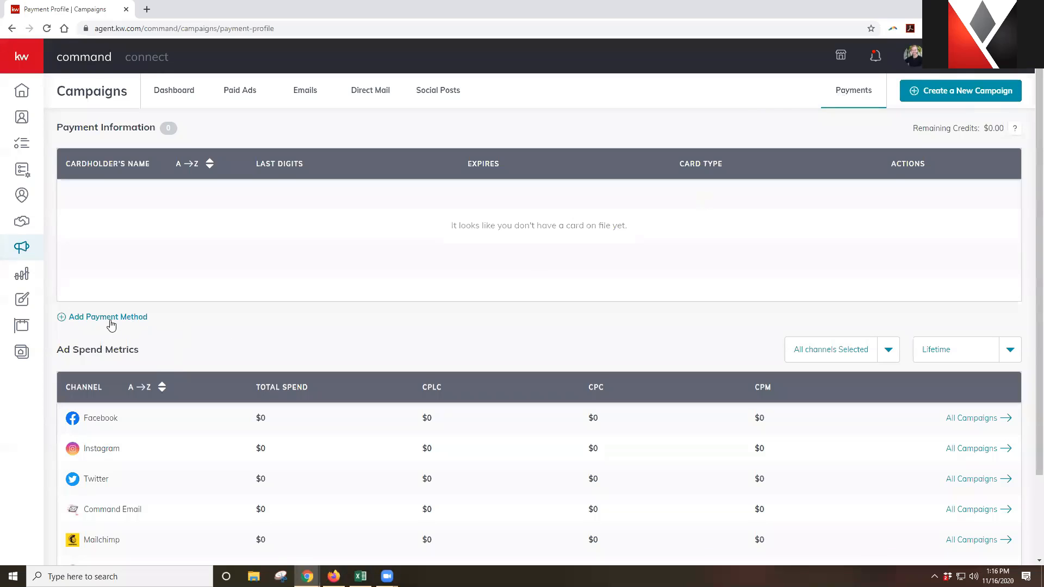
Point out the add-payment-method option, then choose Create a New Campaign
left_click_drag(149, 321, 70, 322)
left_click(318, 299)
left_click(924, 101)
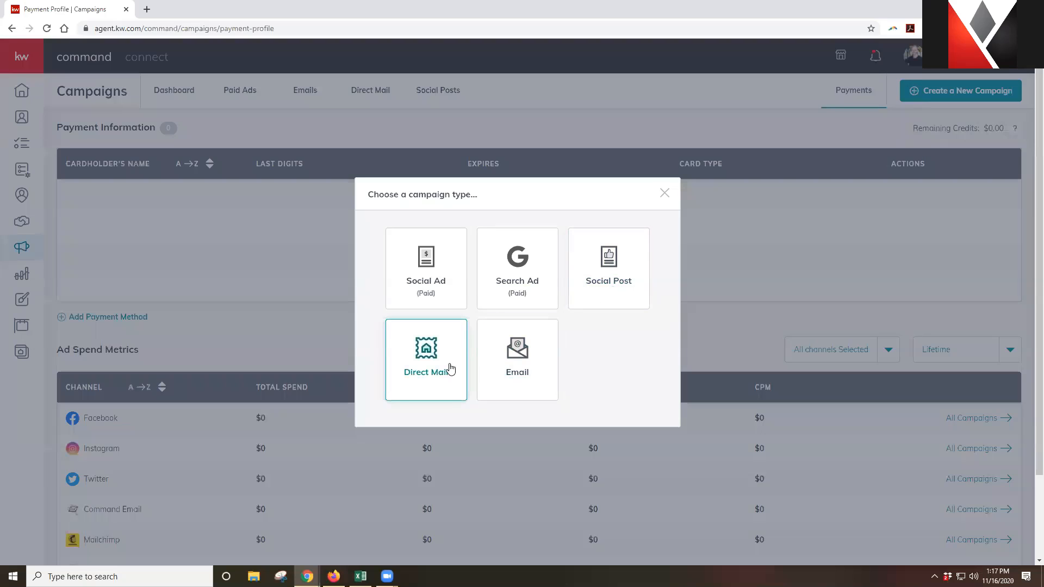
Close the Social Ad form and restart campaign creation from the Campaigns dashboard
left_click(452, 297)
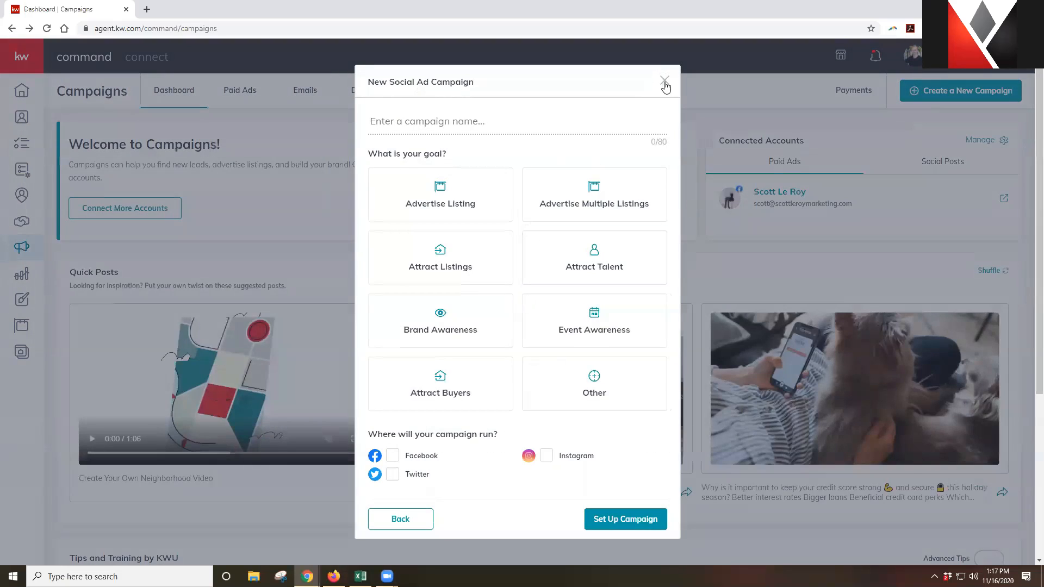
left_click(665, 83)
left_click(947, 91)
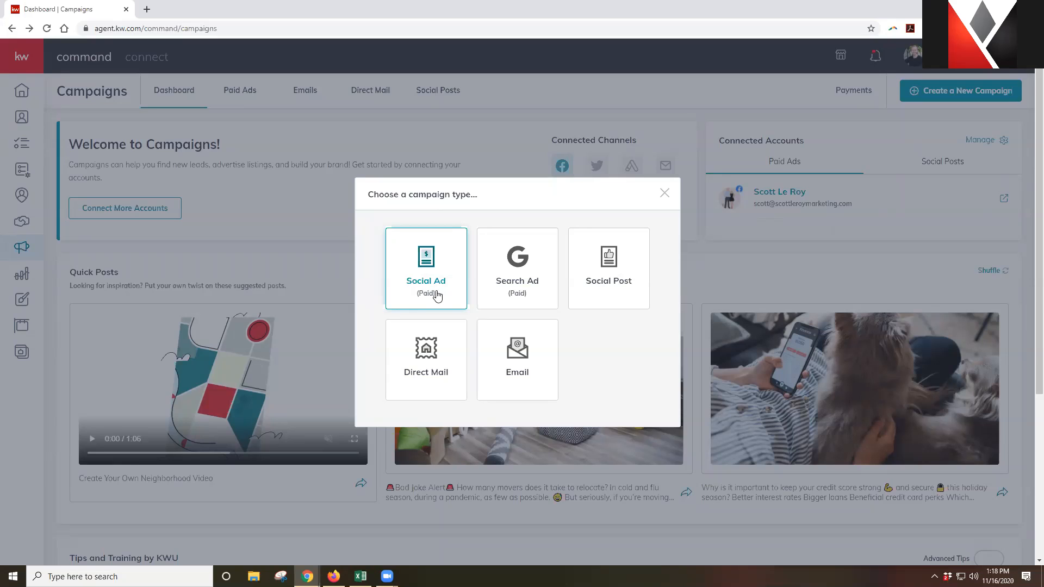
Start a Social Ad campaign named '123 Main Street - Test Campaign'
left_click(451, 294)
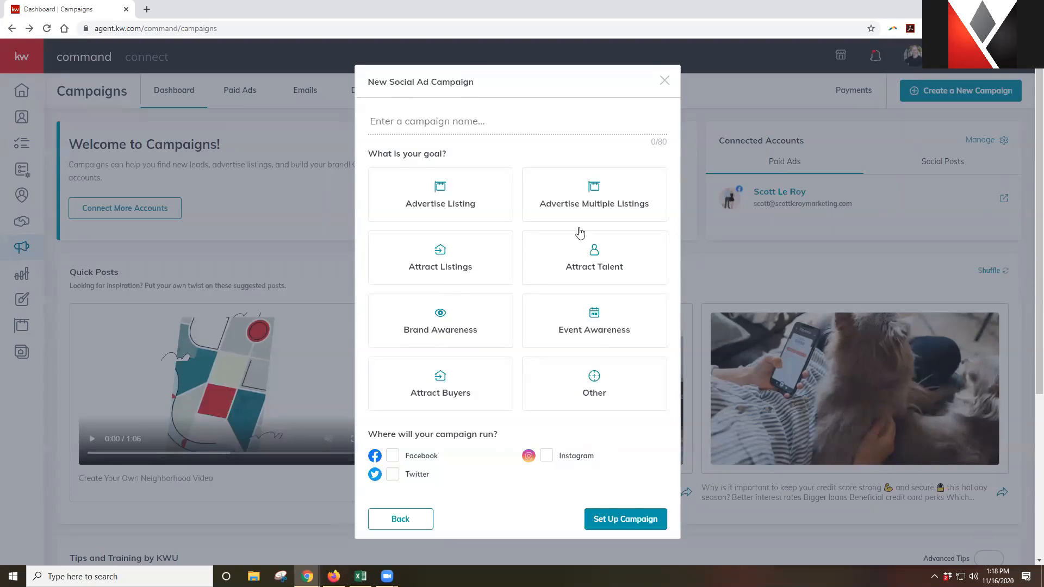
left_click(538, 124)
type("123 MAI")
key("BackSpace")
key("BackSpace")
type("ain Street ")
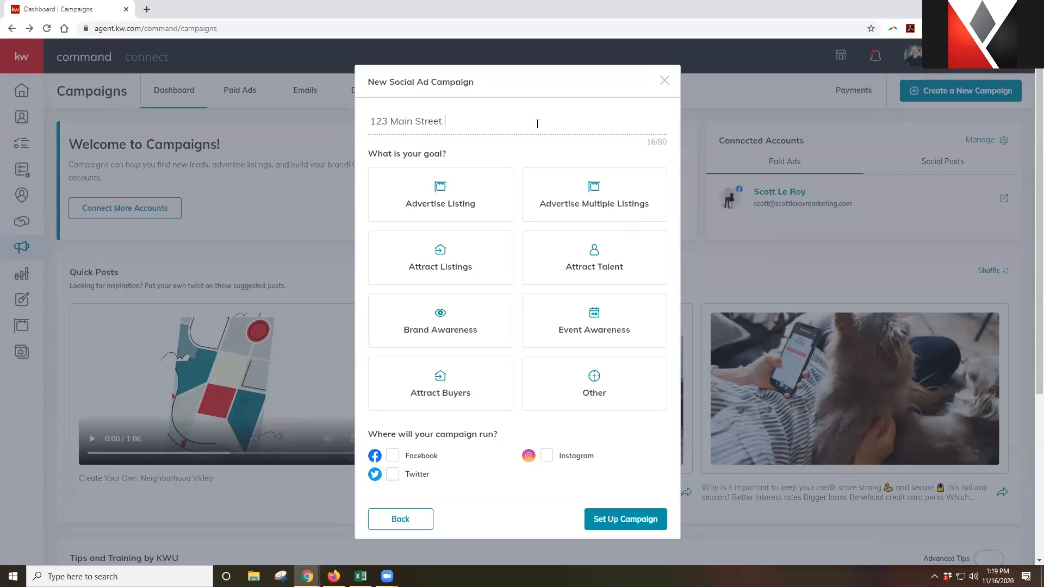
type("- Test Campaign")
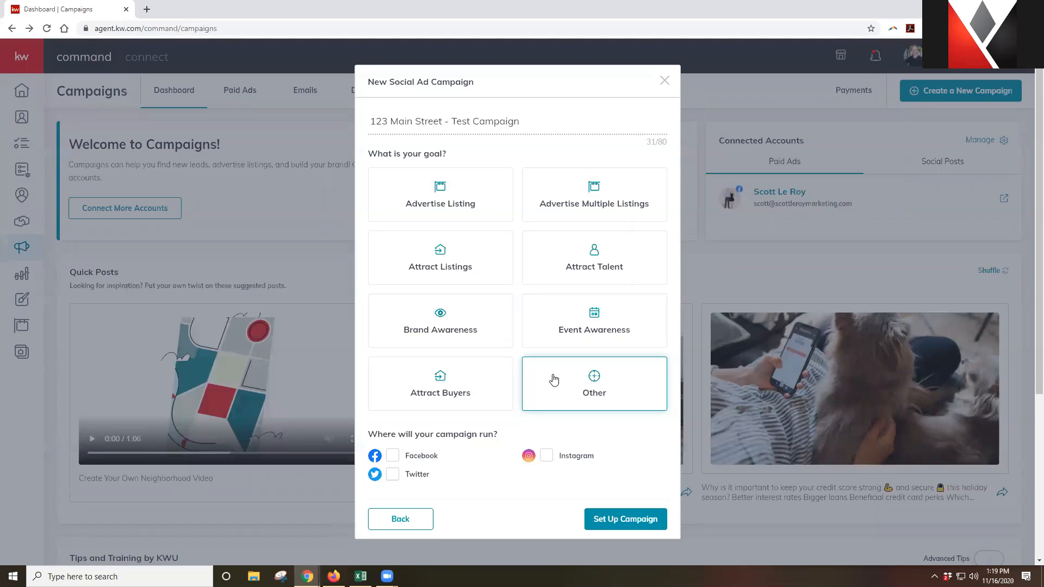
Set the campaign goal to Advertise Listing, running on Facebook, and create the campaign
left_click(487, 205)
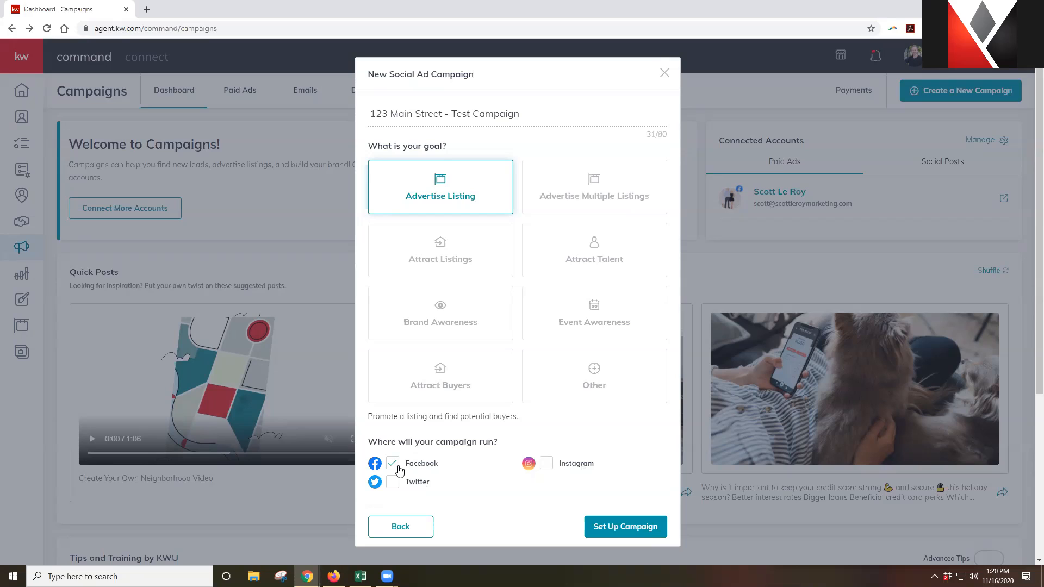
left_click(611, 533)
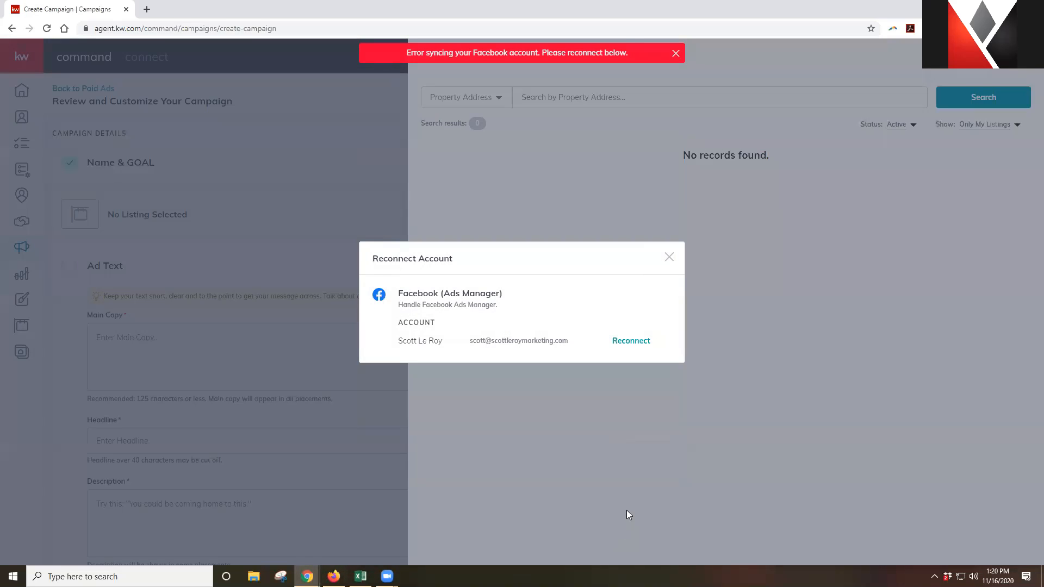
Reconnect the Facebook Ads Manager account from the Reconnect Account dialog
left_click(642, 342)
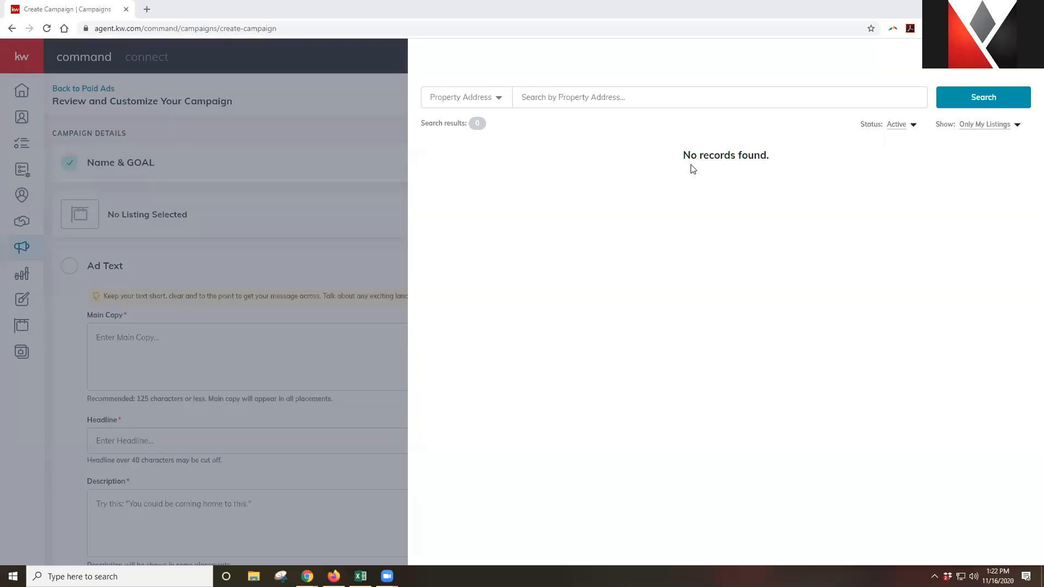
Show all listings in the search instead of Only My Listings
left_click(1011, 128)
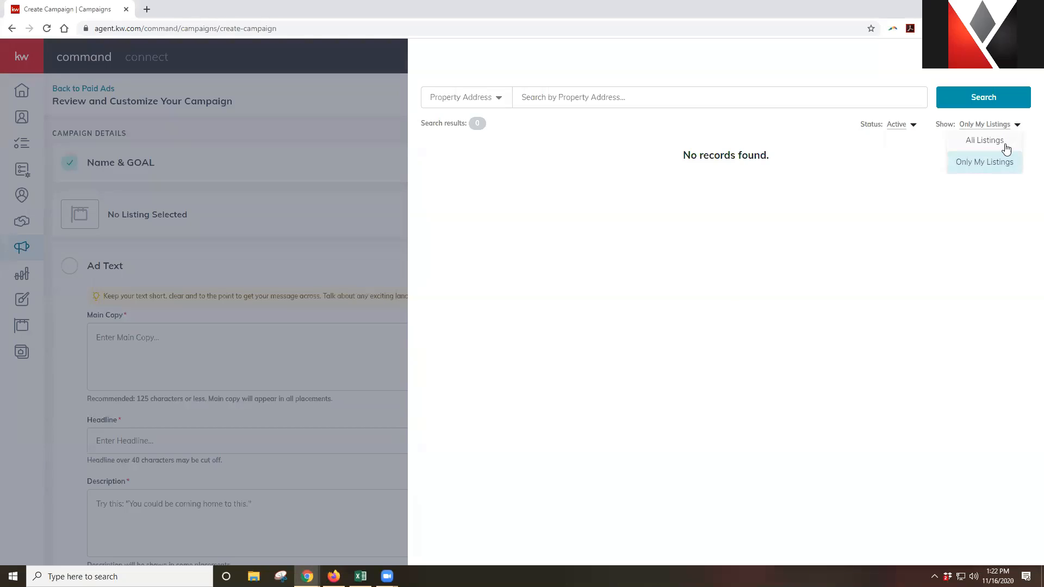
left_click(1006, 146)
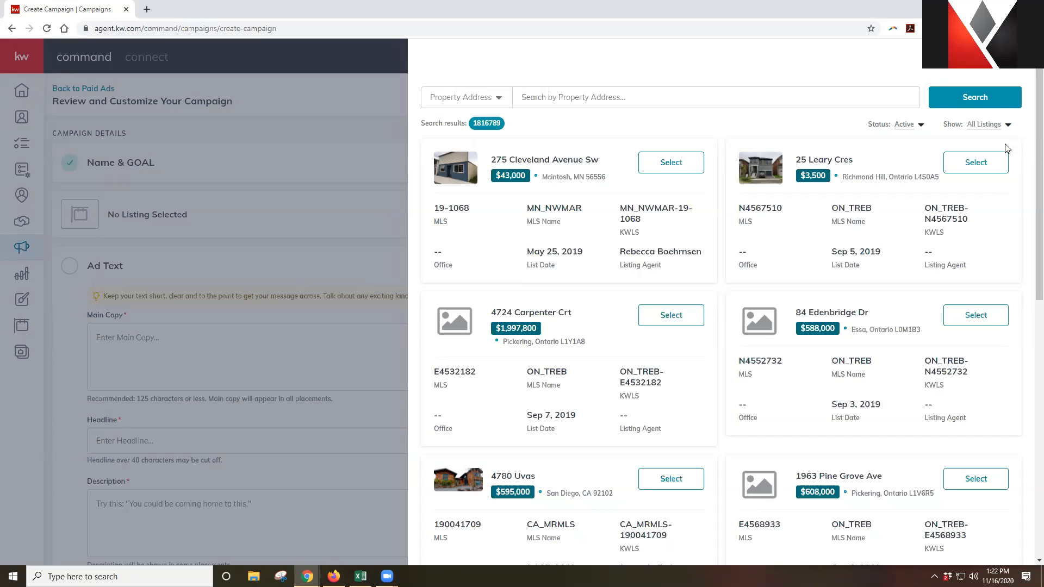
scroll(658, 308, "down", 1)
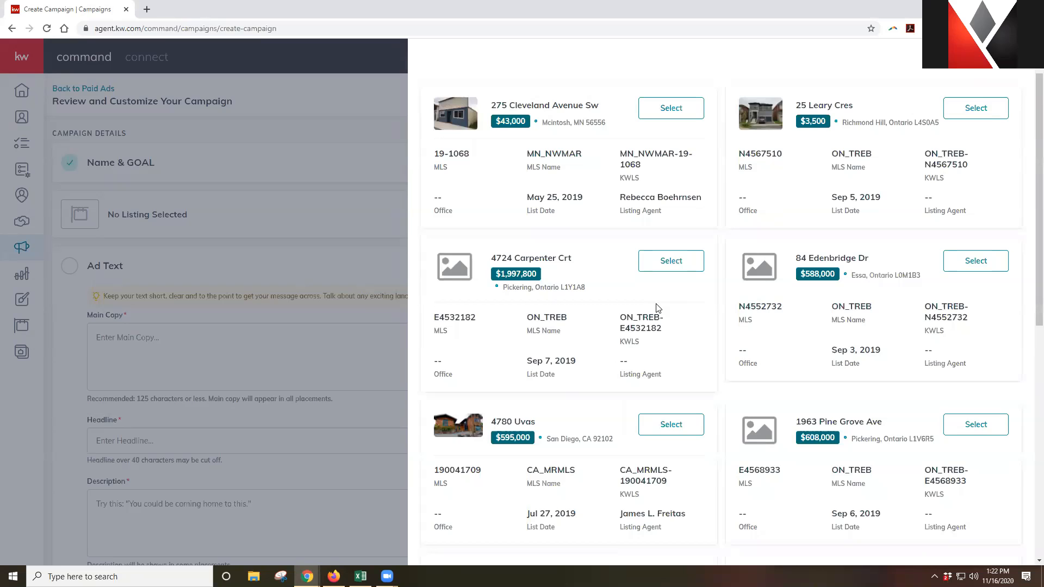
scroll(658, 308, "up", 1)
left_click(632, 99)
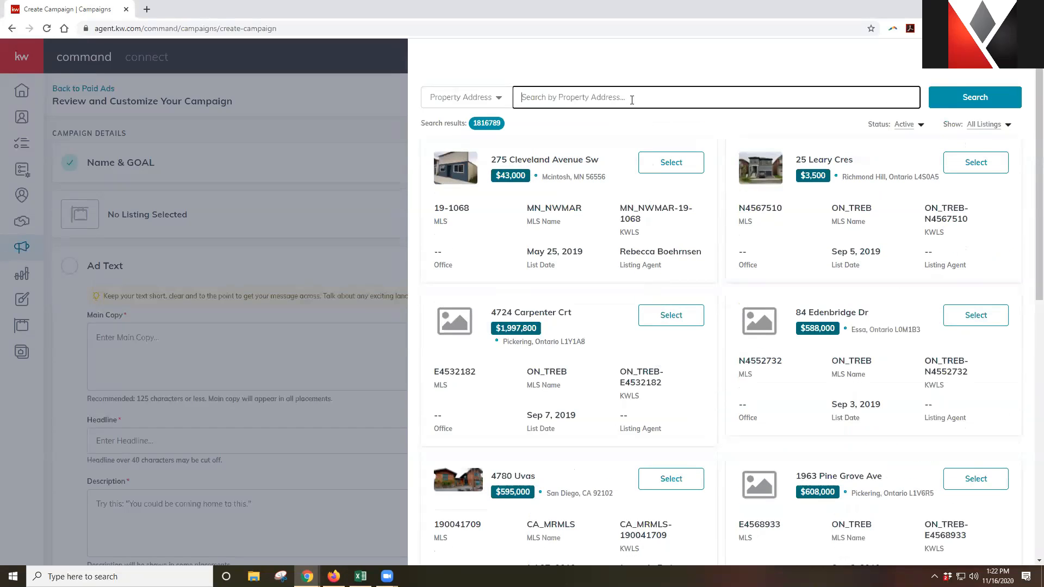
type("123 main street")
key("Return")
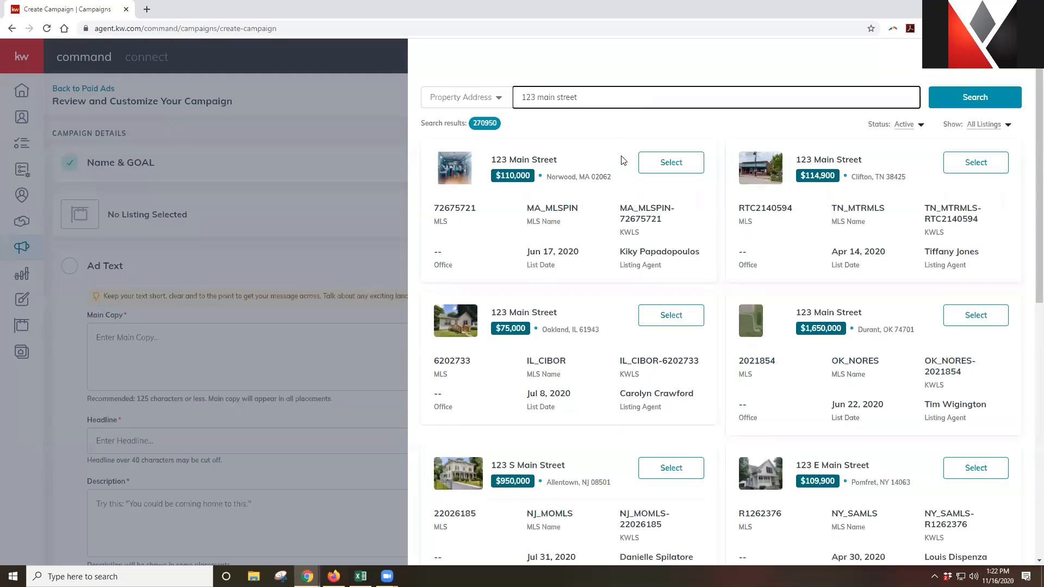
scroll(624, 160, "down", 1)
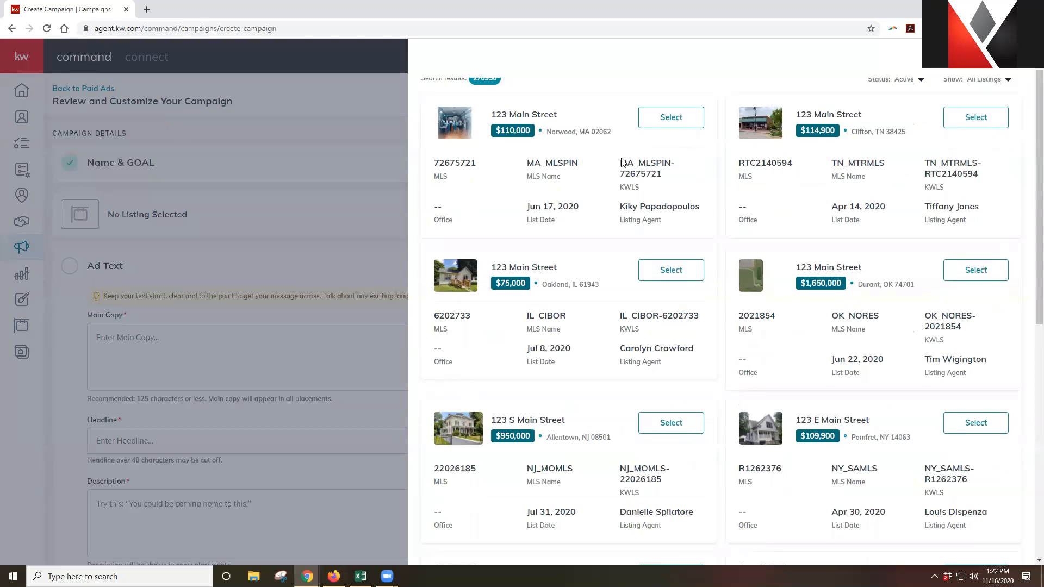
scroll(623, 158, "down", 1)
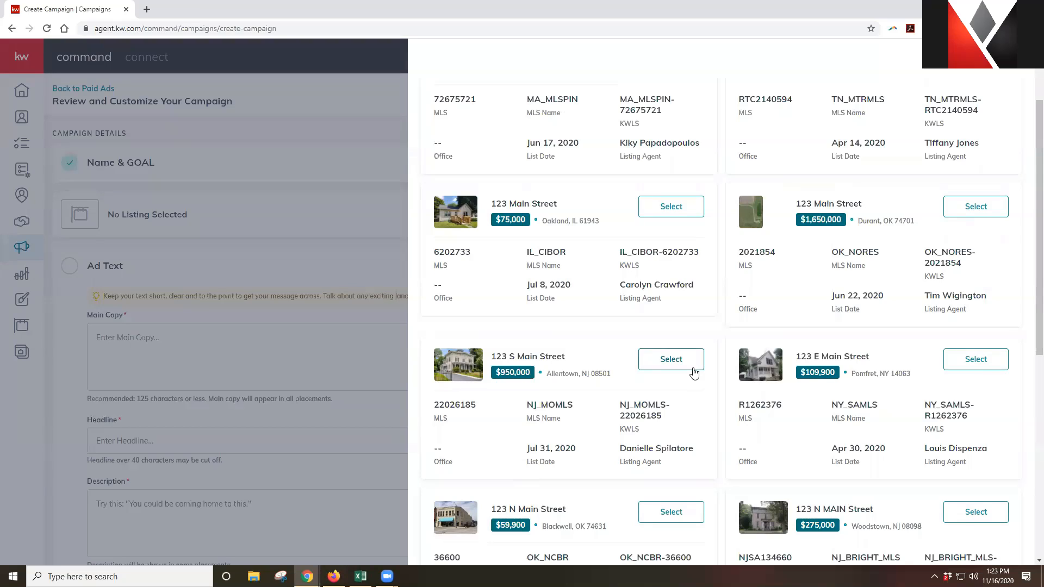
left_click(694, 372)
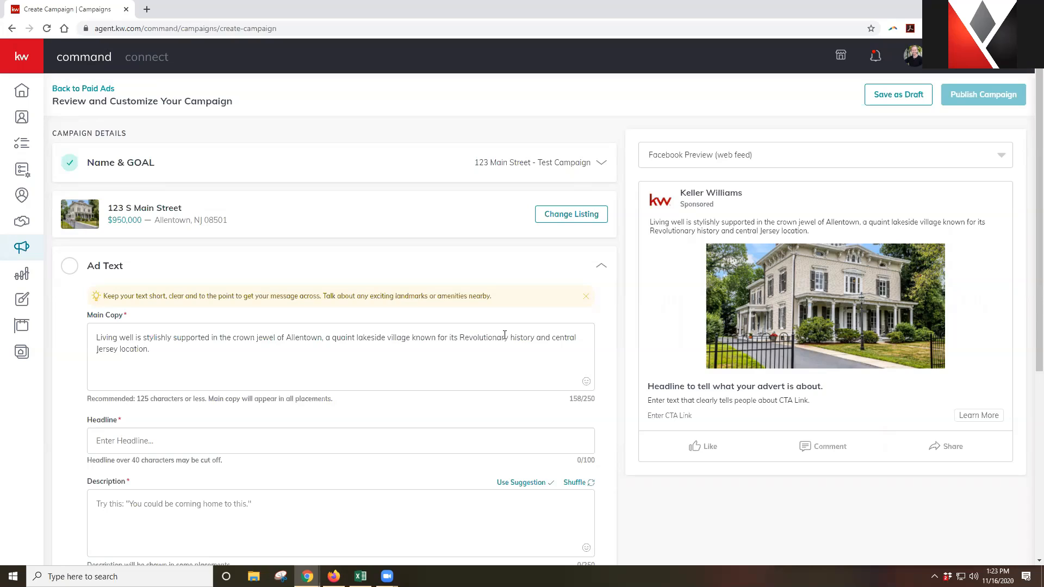
left_click(170, 348)
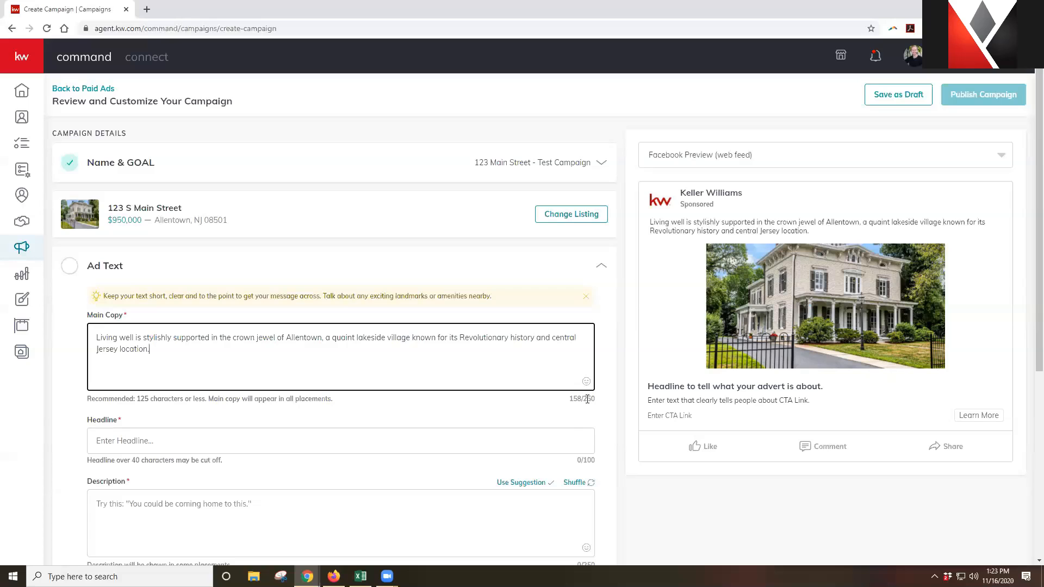
Toggle the Facebook preview between mobile and web feed, ending on Facebook Preview (mobile)
left_click(831, 164)
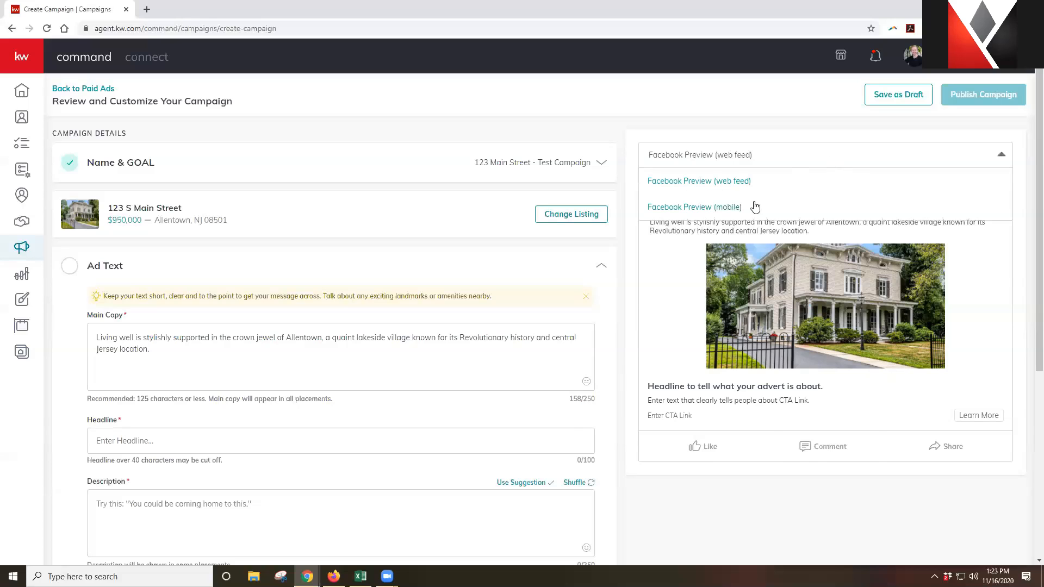
left_click(756, 205)
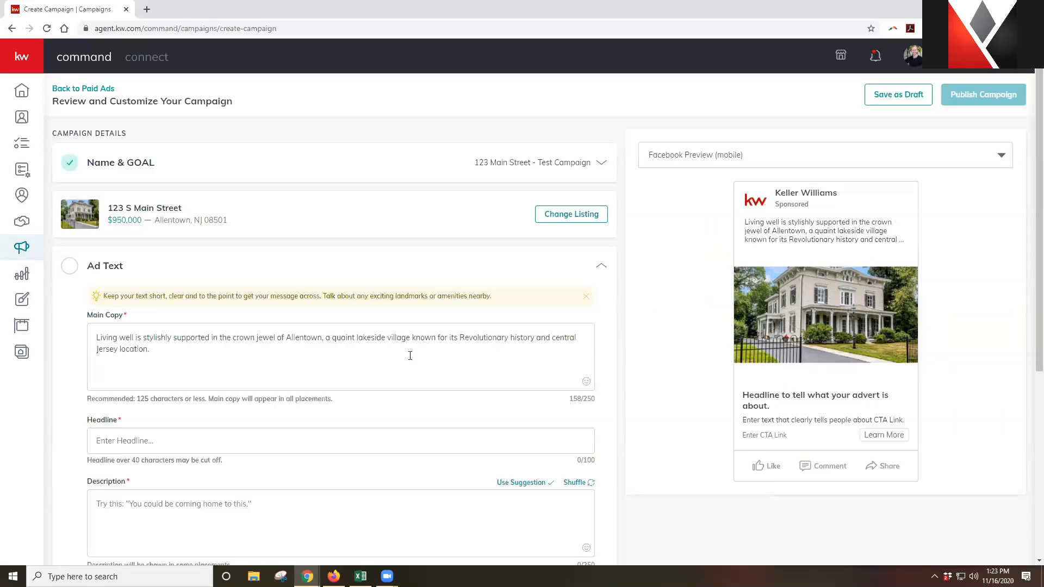
left_click(345, 379)
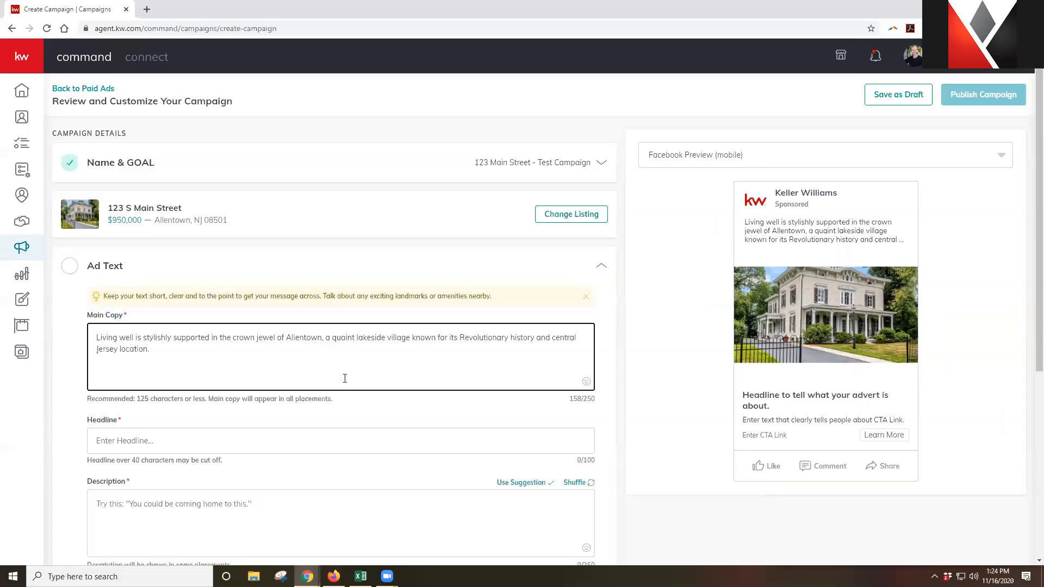
left_click(899, 166)
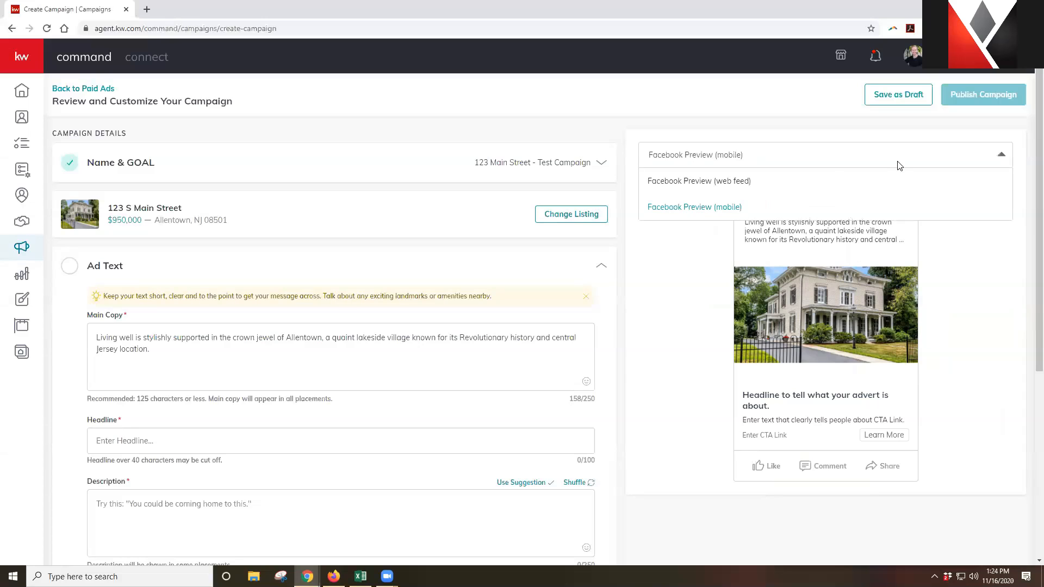
left_click(800, 185)
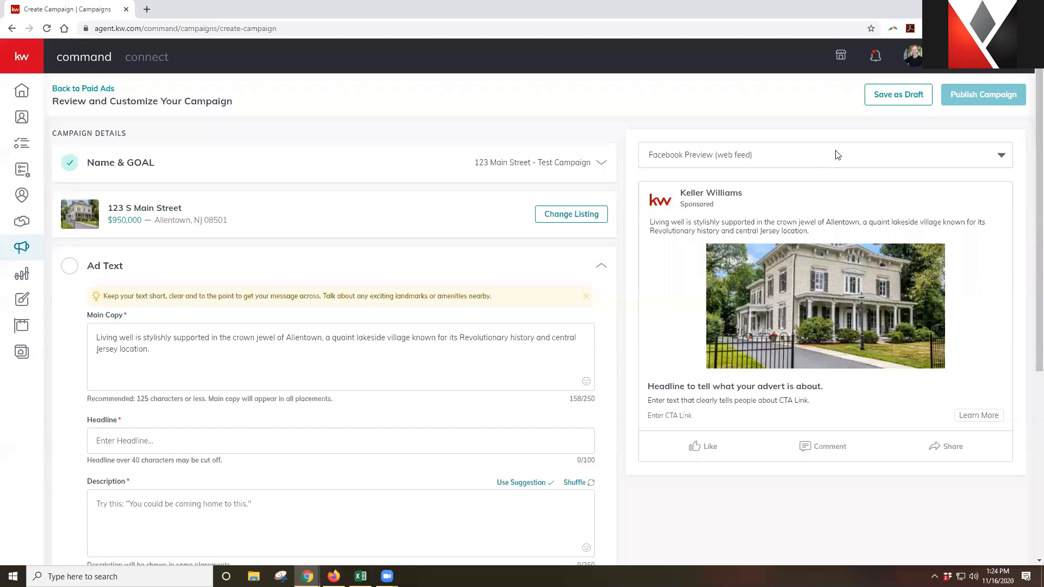
left_click(838, 155)
left_click(790, 206)
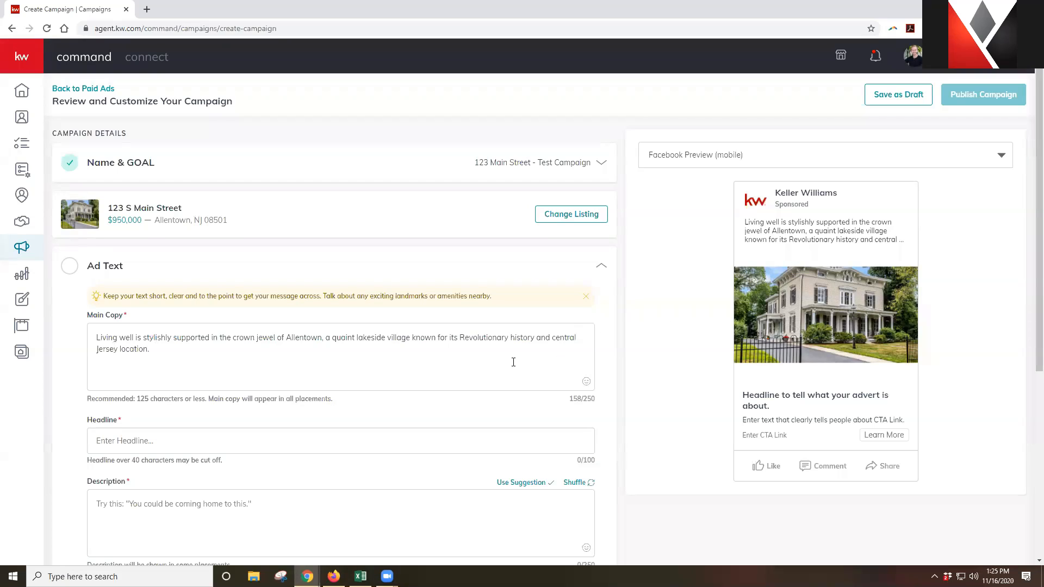
Replace ' and central Jersey location.' at the end of the main copy with '!'
left_click_drag(537, 338, 580, 376)
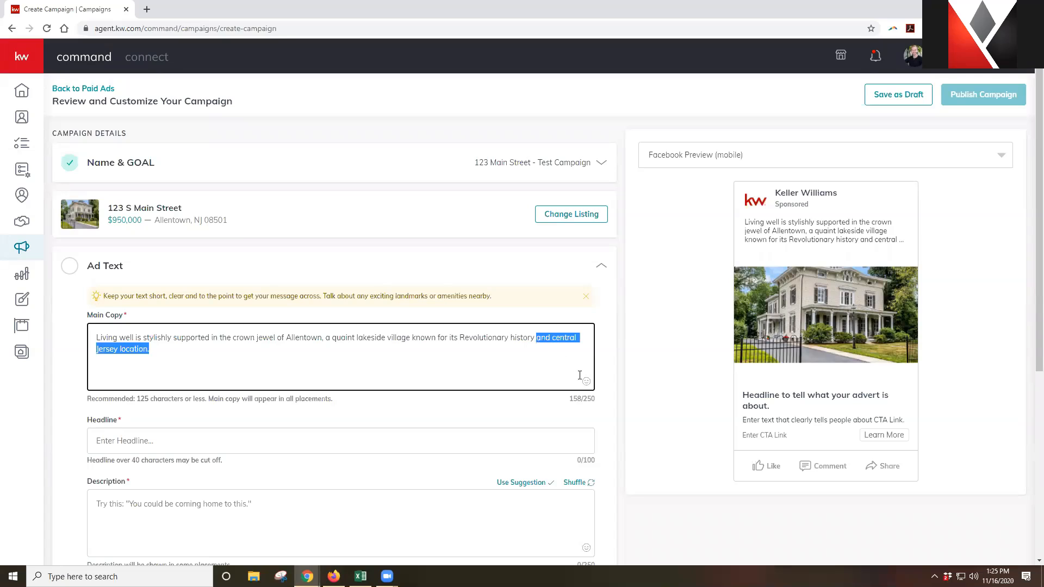
key("BackSpace")
type("!")
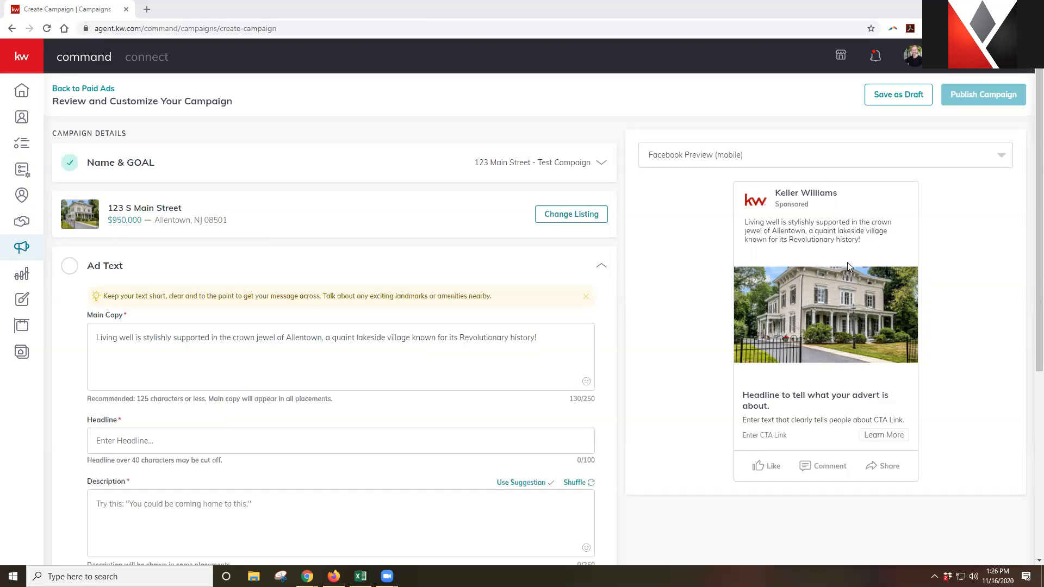
left_click(192, 445)
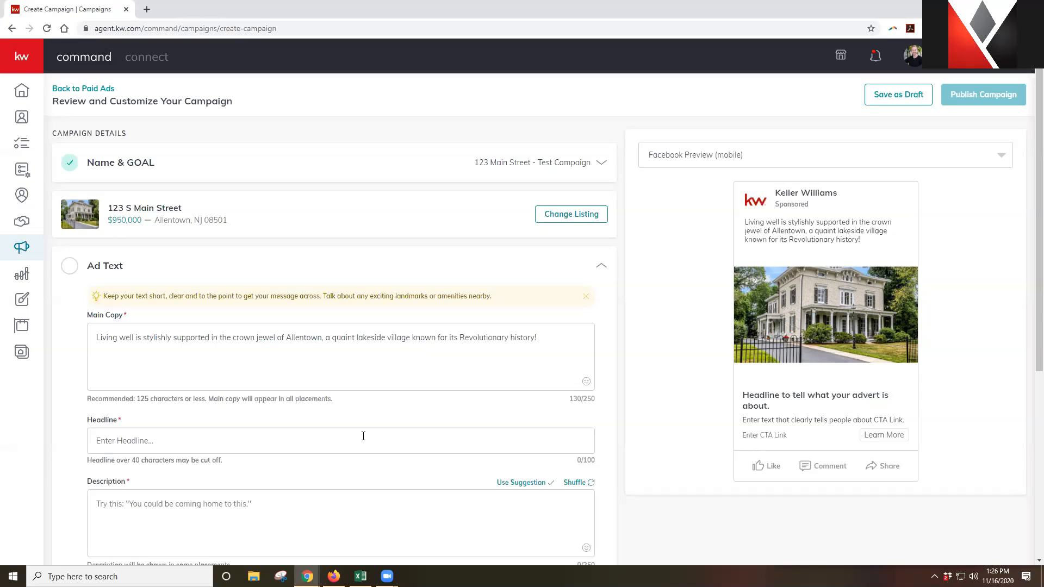
Enter the headline 'Live Stylishly In Allentown!', fixing typos and changing 'Living' to 'Live'
type("Living Sylishly")
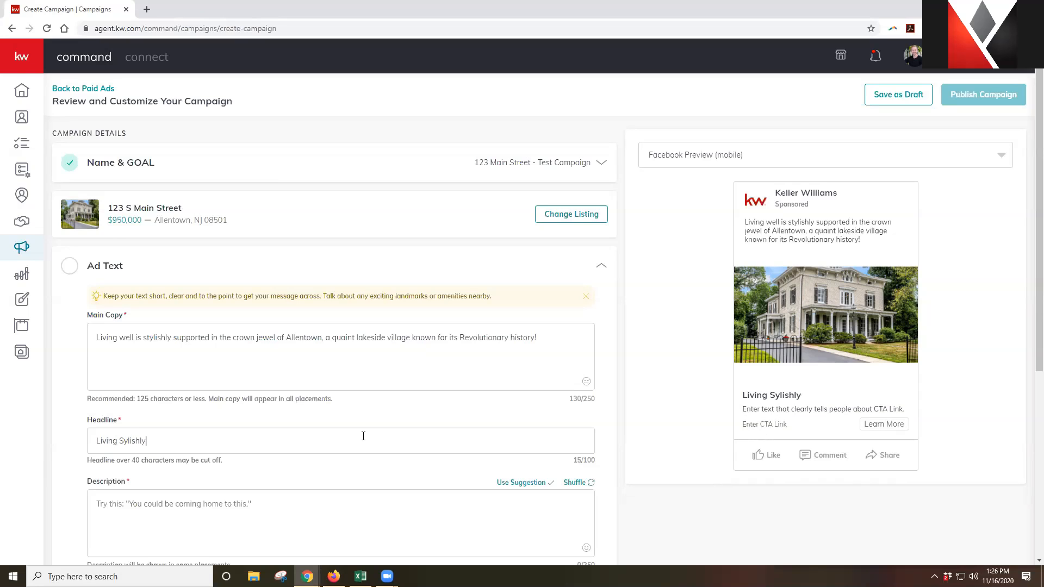
key("BackSpace")
key("BackSpace")
key("BackSpace")
key("BackSpace")
key("BackSpace")
key("BackSpace")
key("BackSpace")
key("BackSpace")
key("BackSpace")
type("tylishy")
key("BackSpace")
key("BackSpace")
key("BackSpace")
key("BackSpace")
key("BackSpace")
key("BackSpace")
key("BackSpace")
type("Stylishly In Allentown!")
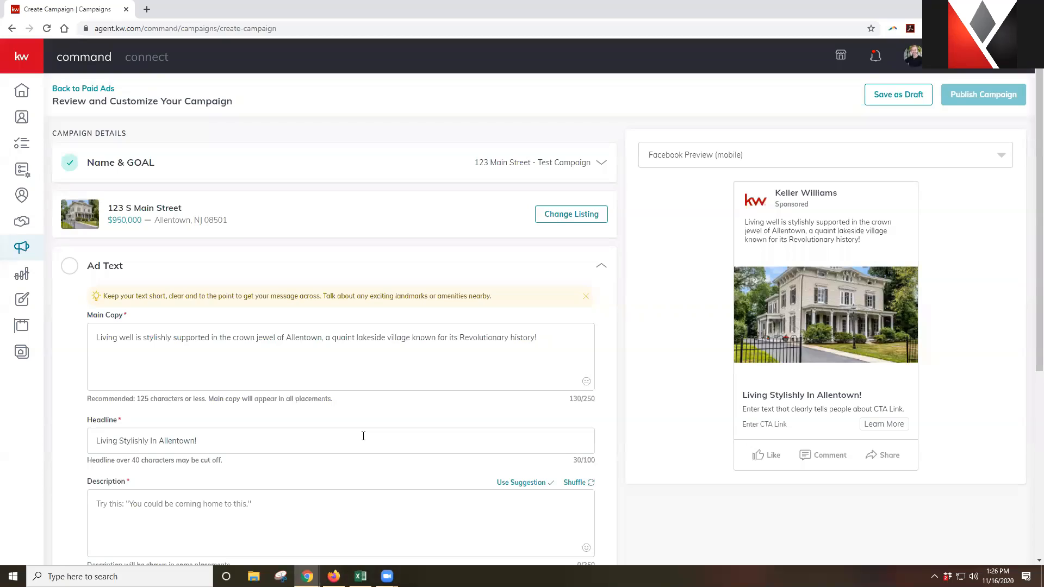
left_click(117, 441)
key("BackSpace")
key("BackSpace")
key("BackSpace")
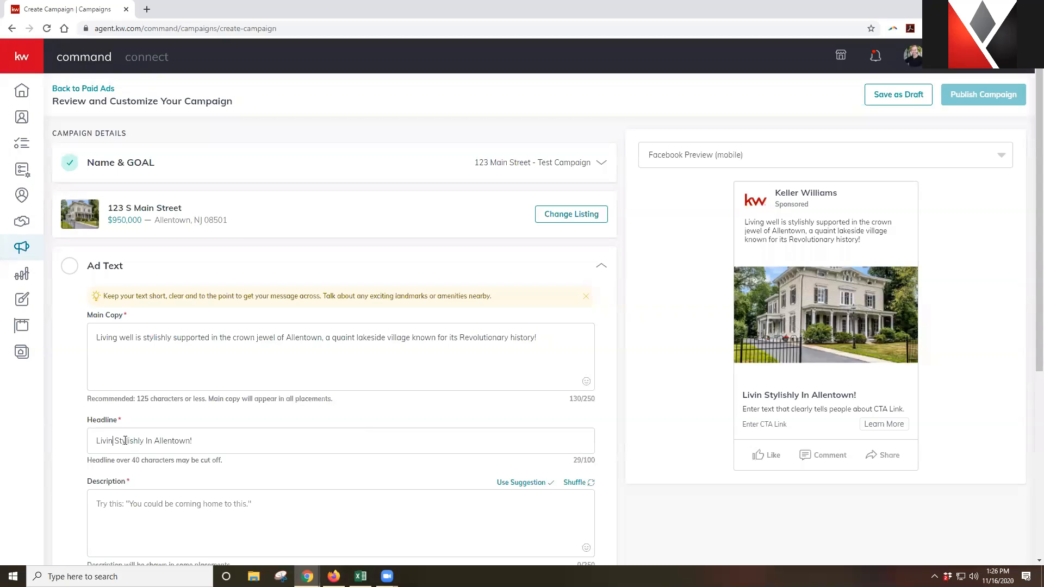
type("e")
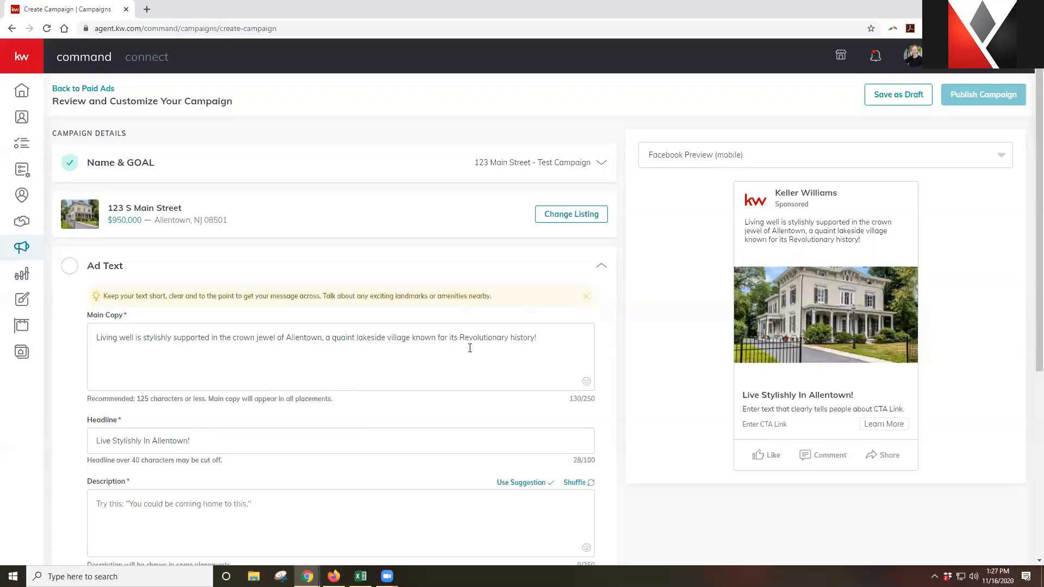
left_click(577, 339)
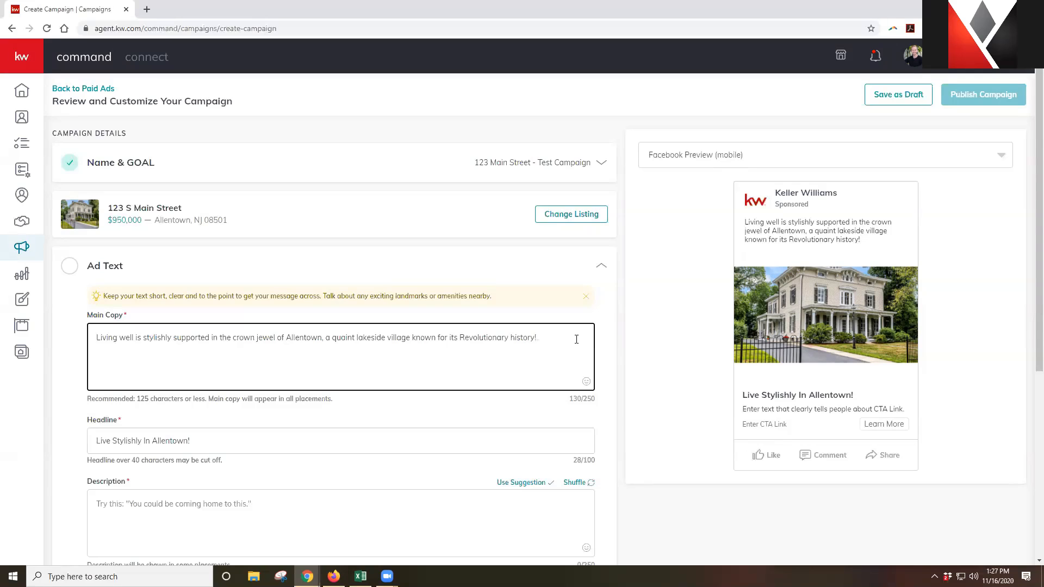
Switch the Facebook preview to web feed and back to the mobile layout
scroll(577, 339, "down", 1)
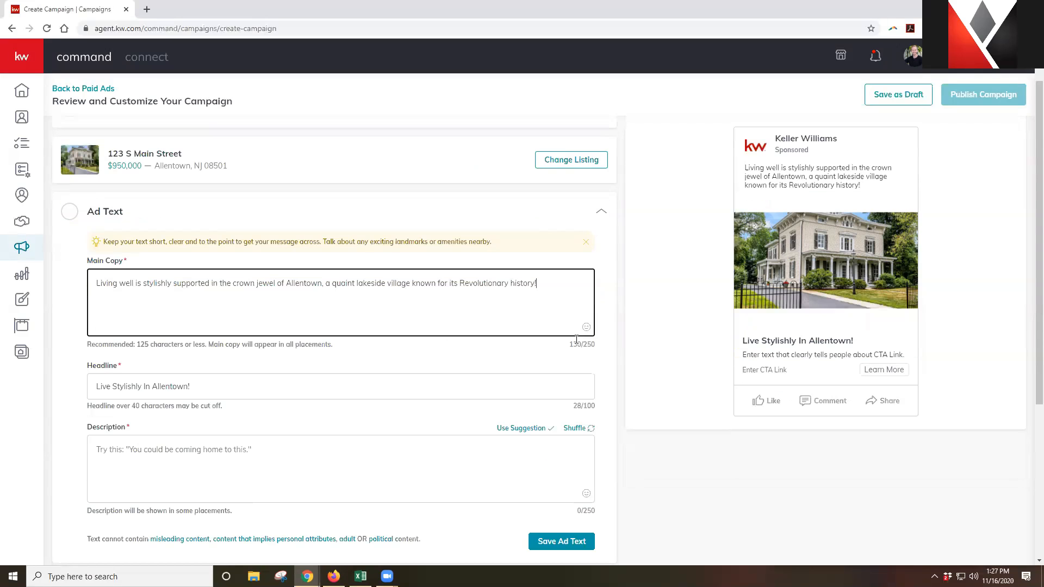
left_click(292, 455)
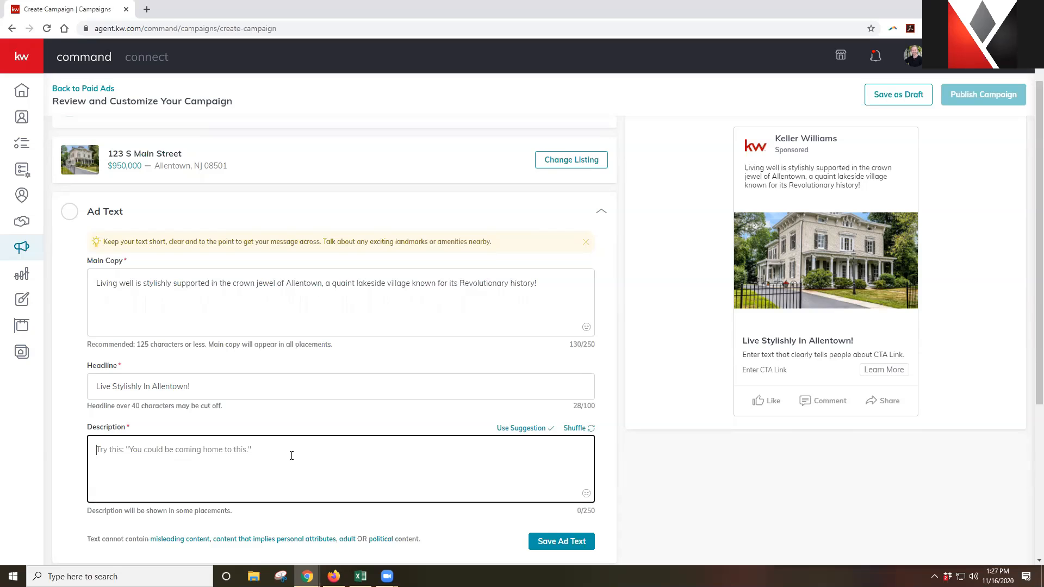
scroll(842, 348, "up", 1)
left_click(953, 157)
left_click(806, 185)
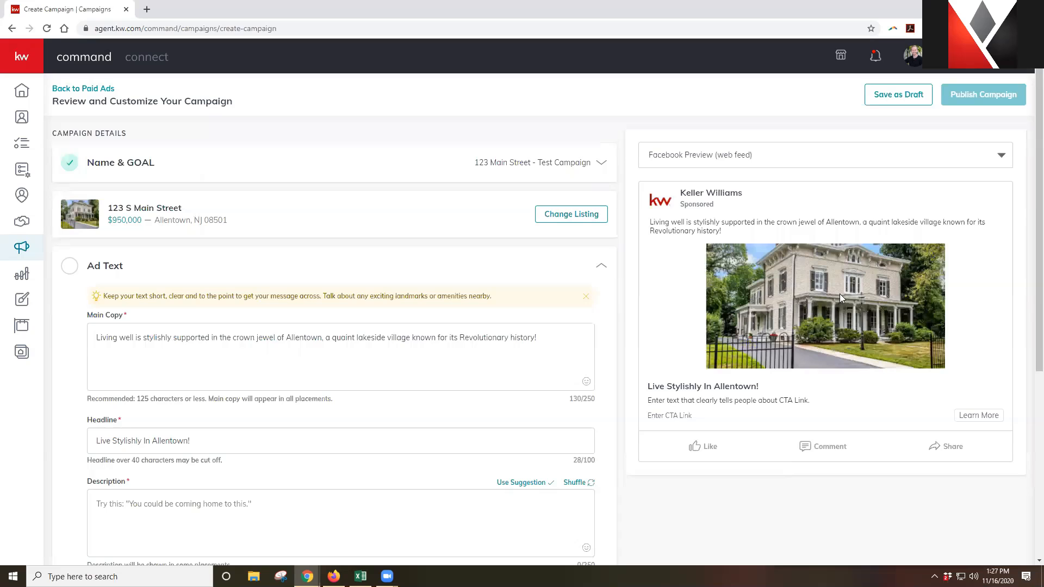
left_click(909, 161)
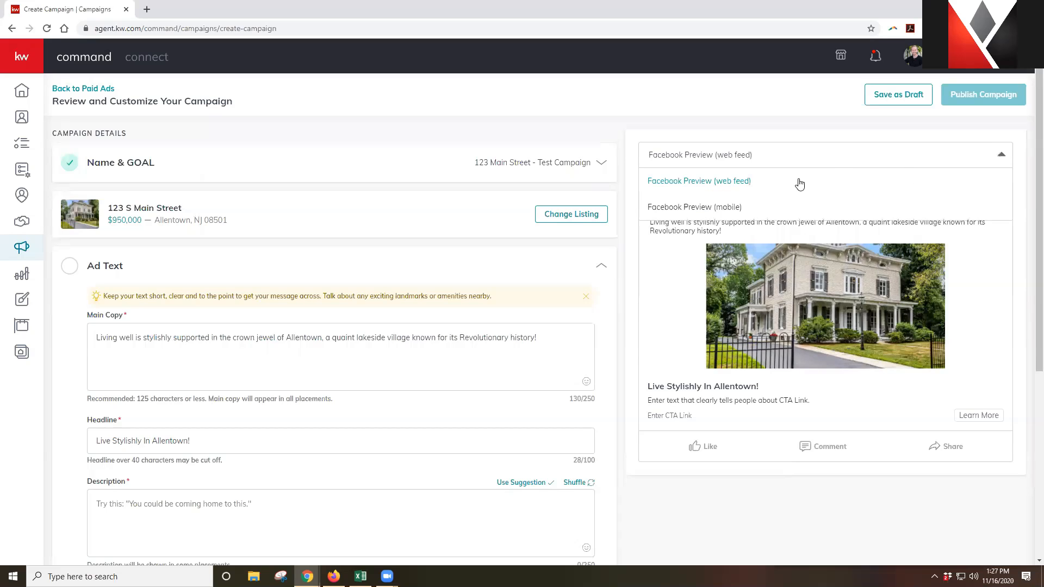
left_click(762, 206)
Shuffle description suggestions and apply 'Schedule a private tour with me today.'
scroll(490, 263, "down", 2)
left_click(257, 408)
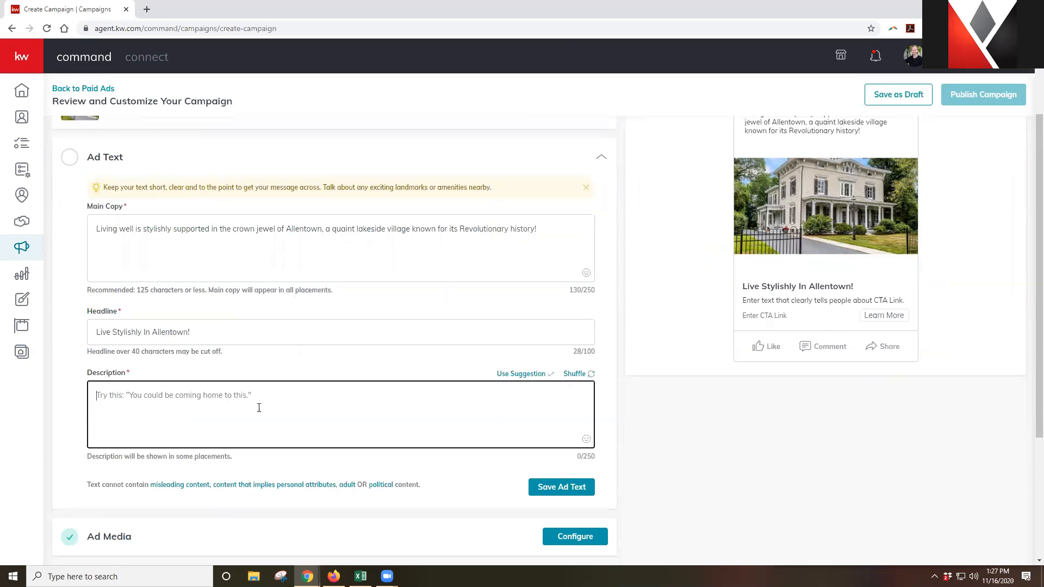
left_click(577, 377)
left_click(526, 376)
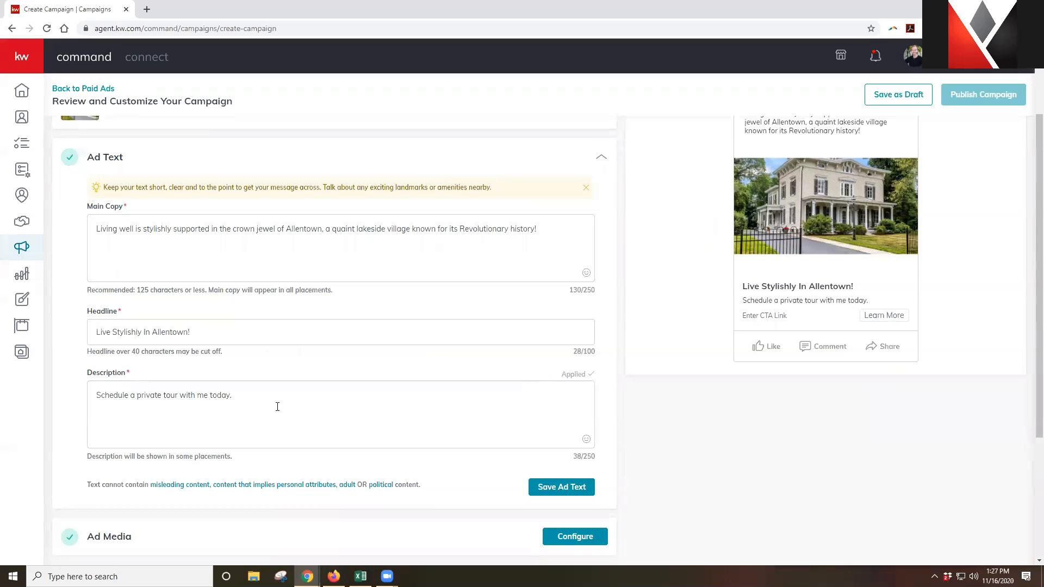
scroll(816, 303, "up", 2)
left_click(880, 156)
left_click(759, 179)
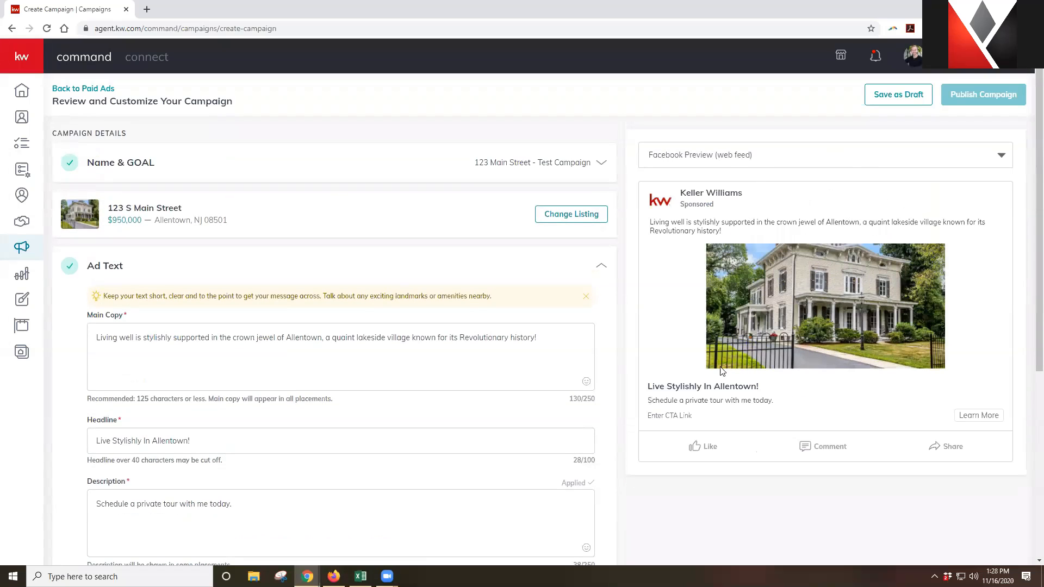
left_click(830, 159)
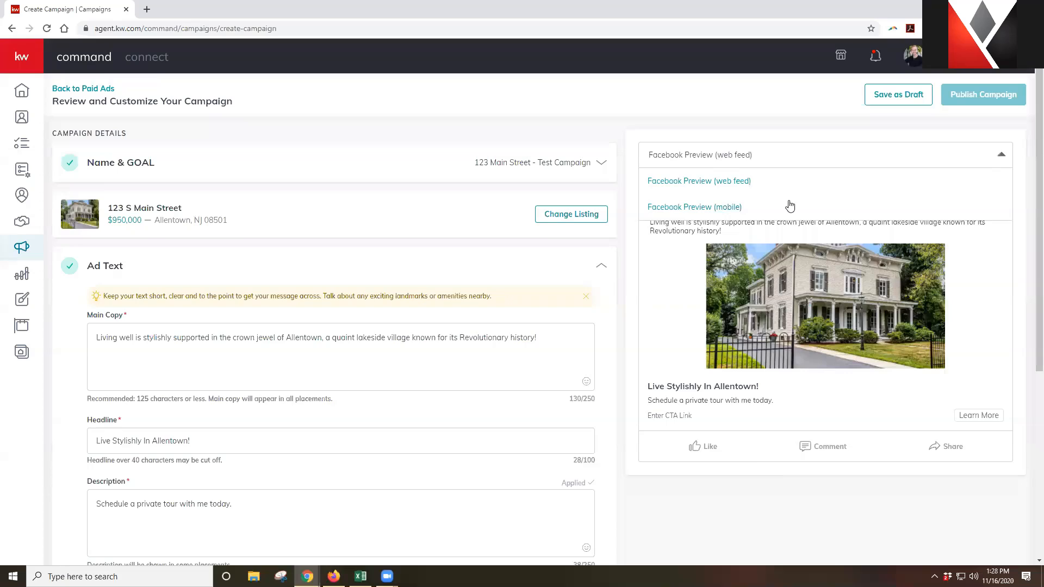
left_click(790, 206)
scroll(288, 393, "down", 2)
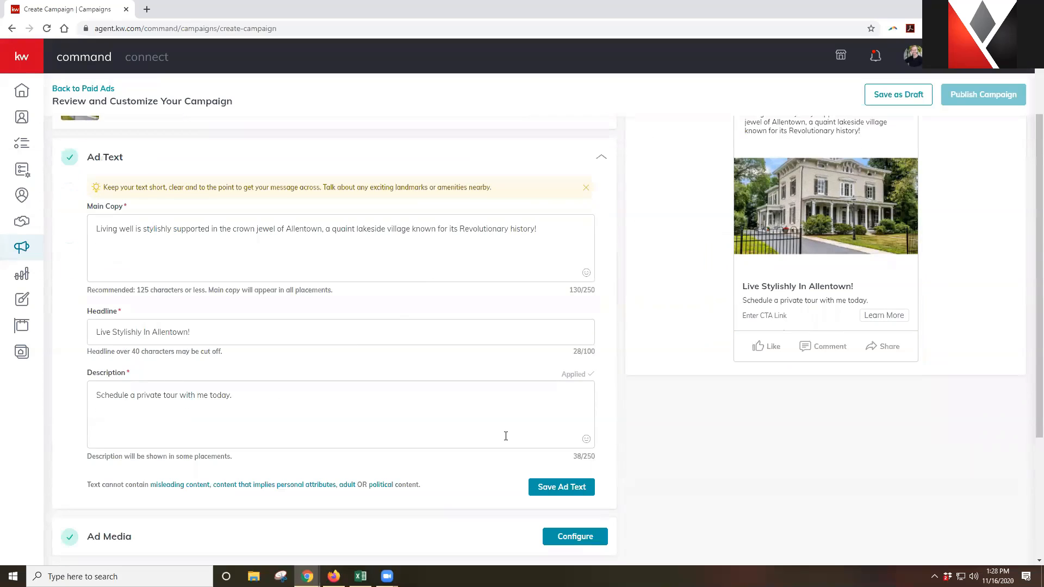
left_click(480, 395)
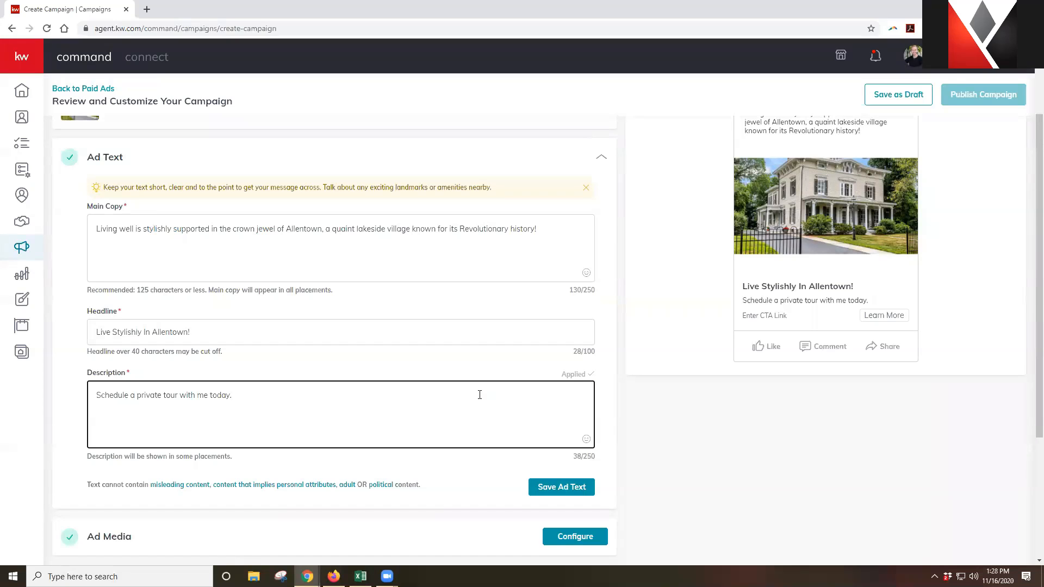
scroll(483, 383, "up", 2)
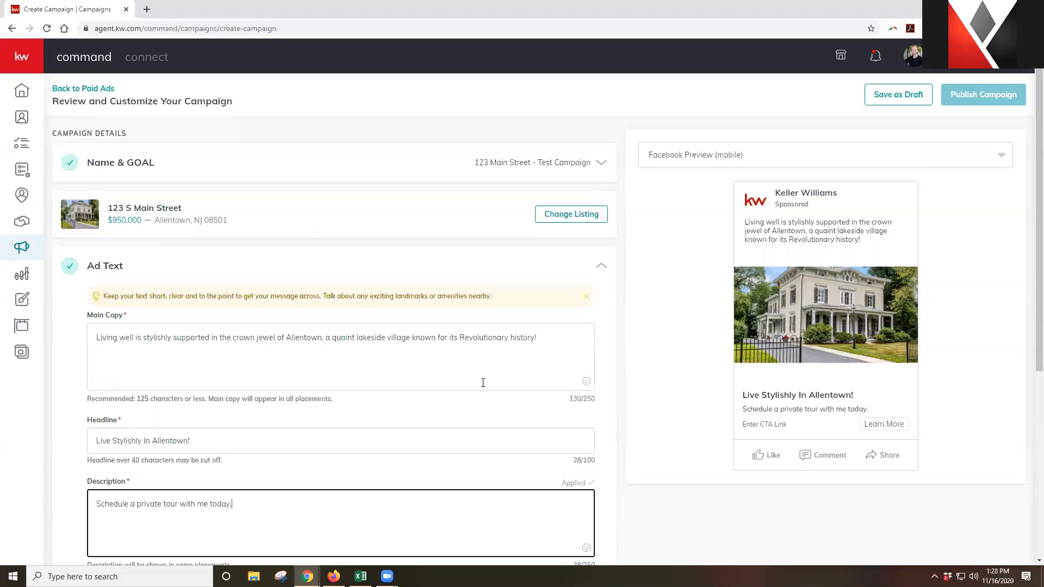
left_click(547, 341)
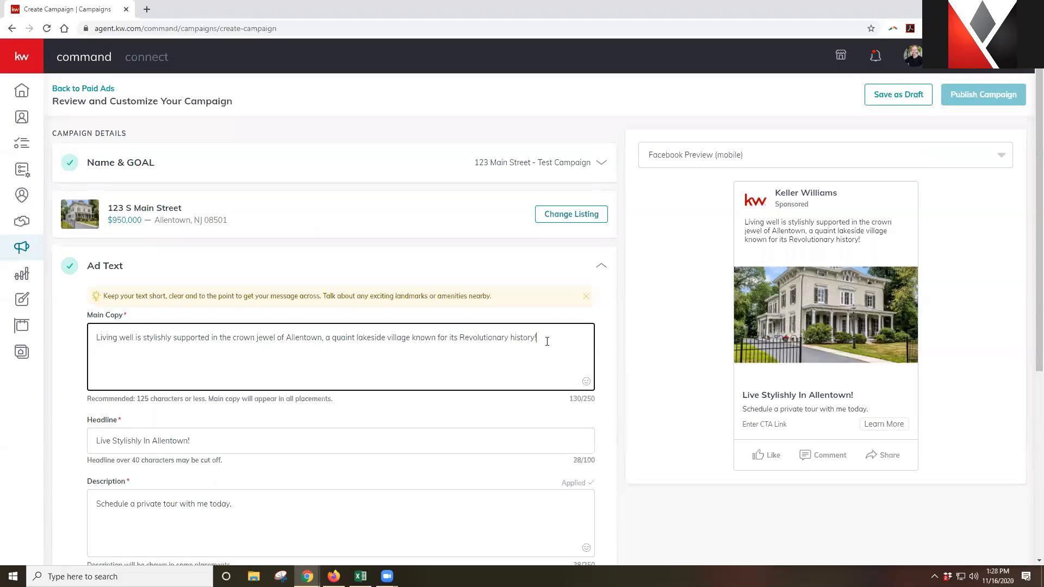
Search the emoji picker for 'home' and append the first house emoji to the main copy
left_click(586, 383)
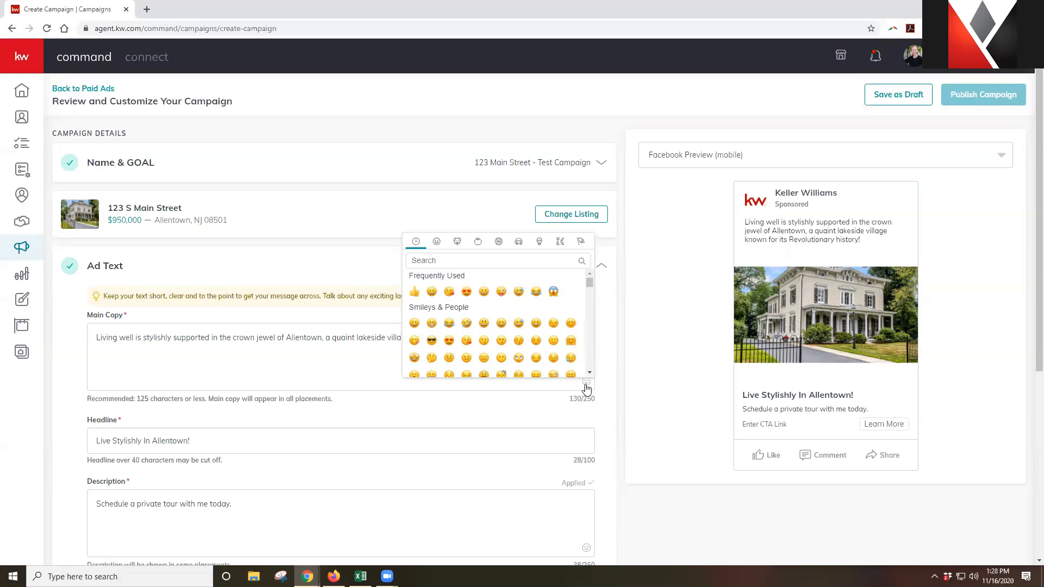
scroll(537, 316, "down", 3)
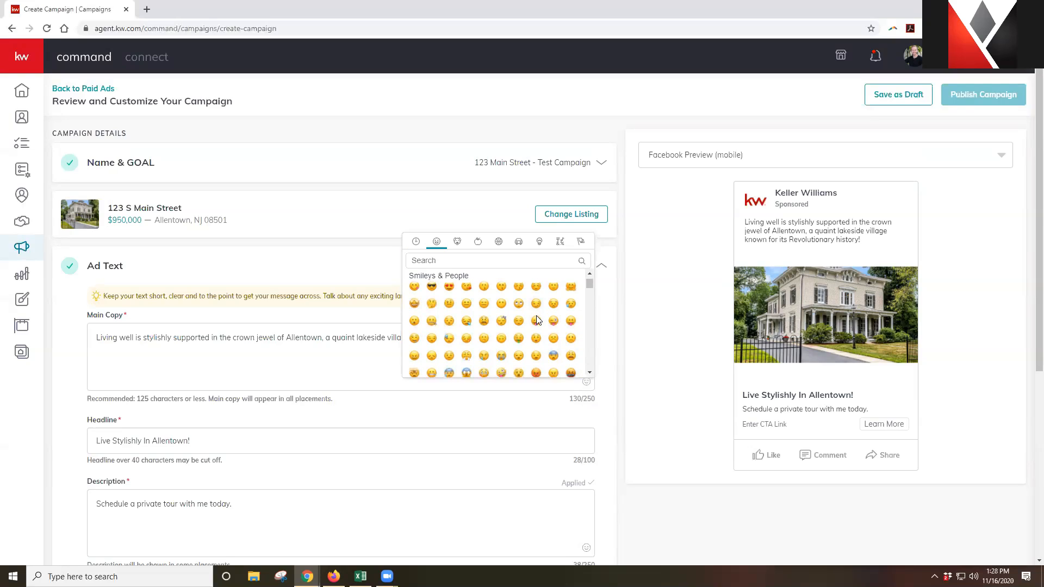
scroll(536, 319, "down", 3)
scroll(537, 320, "down", 1)
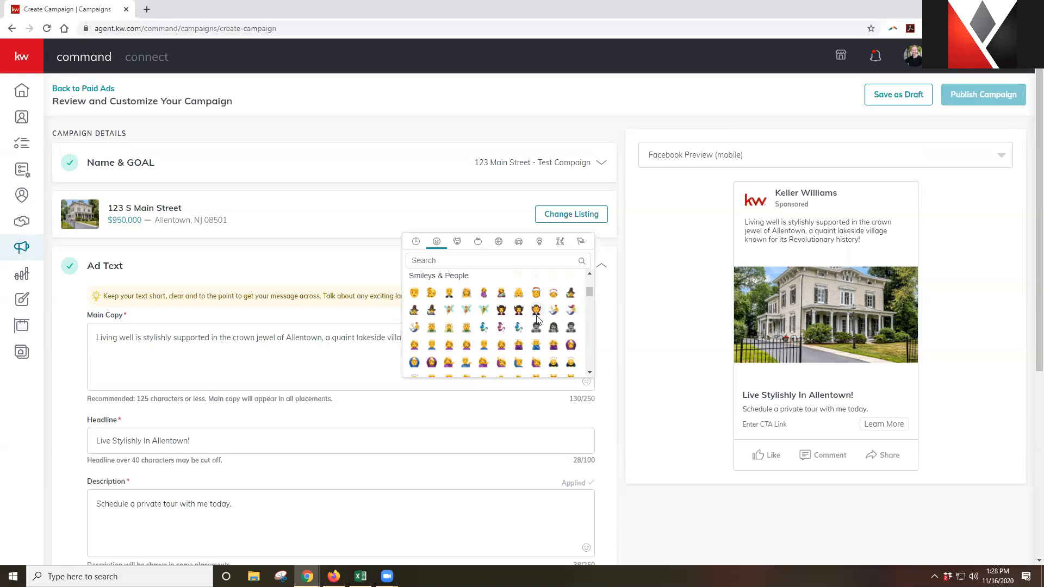
type("home")
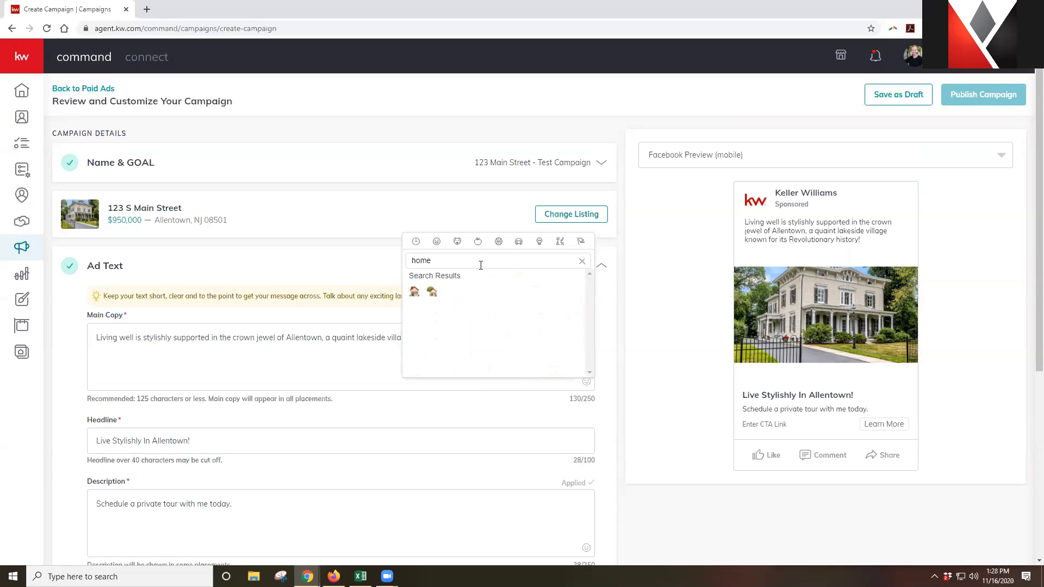
left_click(414, 292)
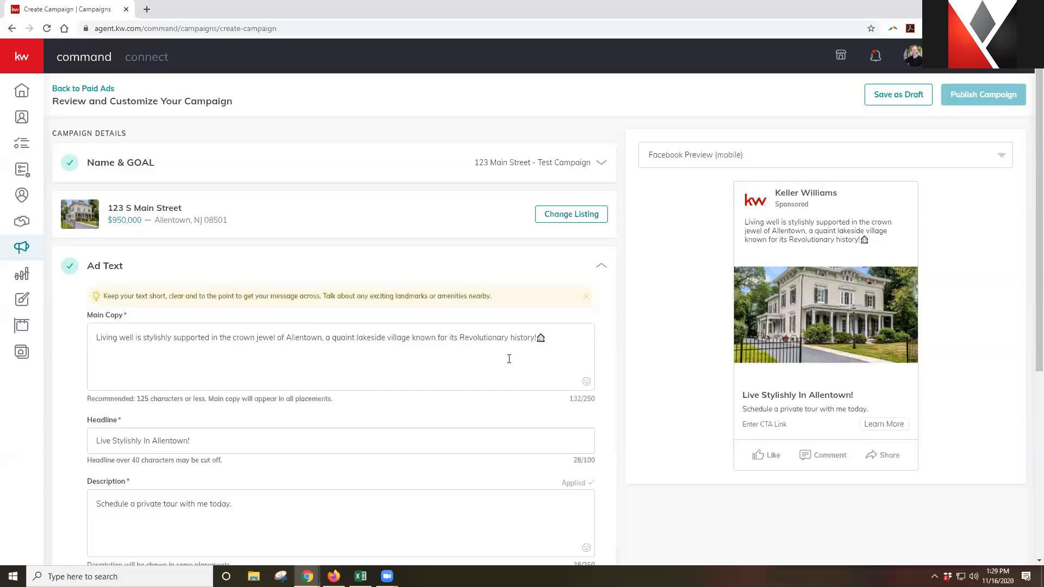
left_click(768, 163)
left_click(751, 182)
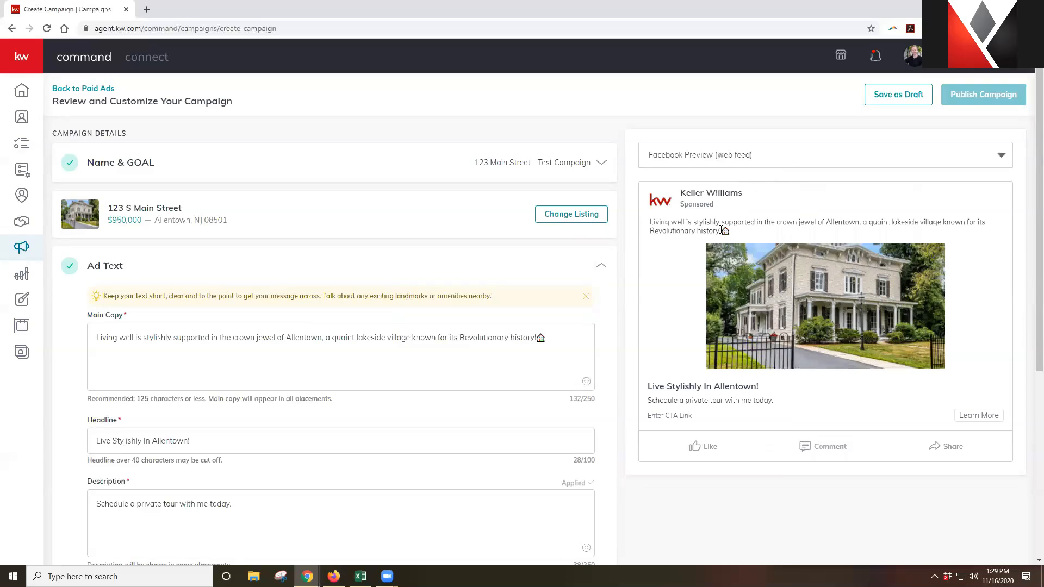
left_click(794, 162)
left_click(760, 206)
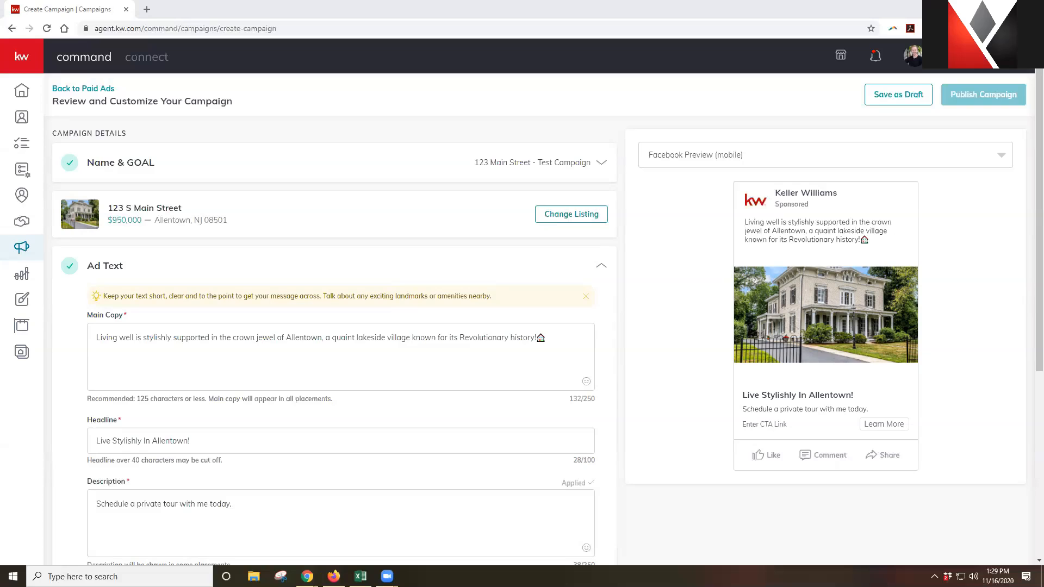
scroll(126, 293, "down", 1)
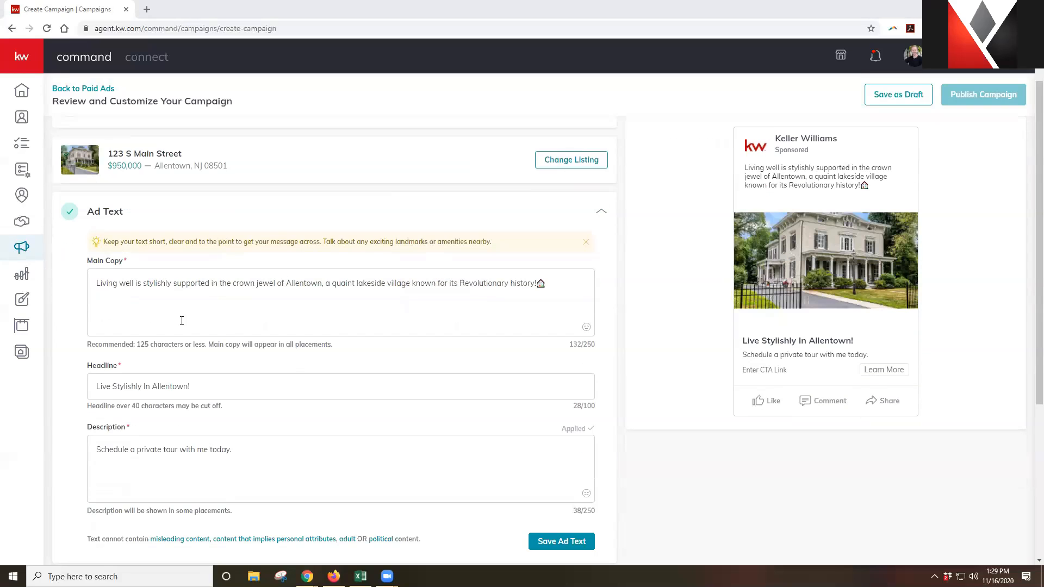
scroll(296, 371, "down", 1)
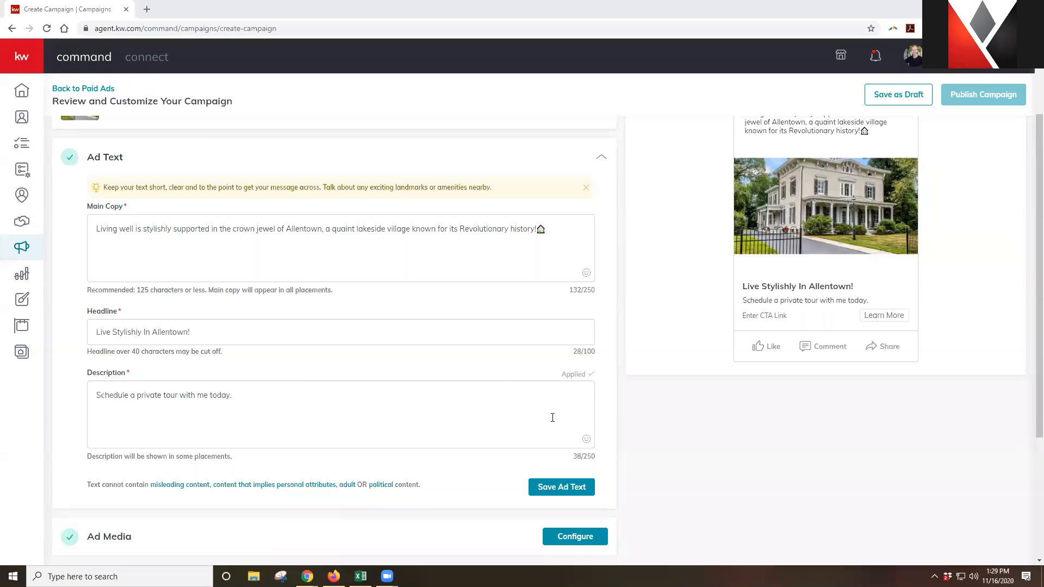
Save the edited ad text with Save Ad Text
left_click(573, 488)
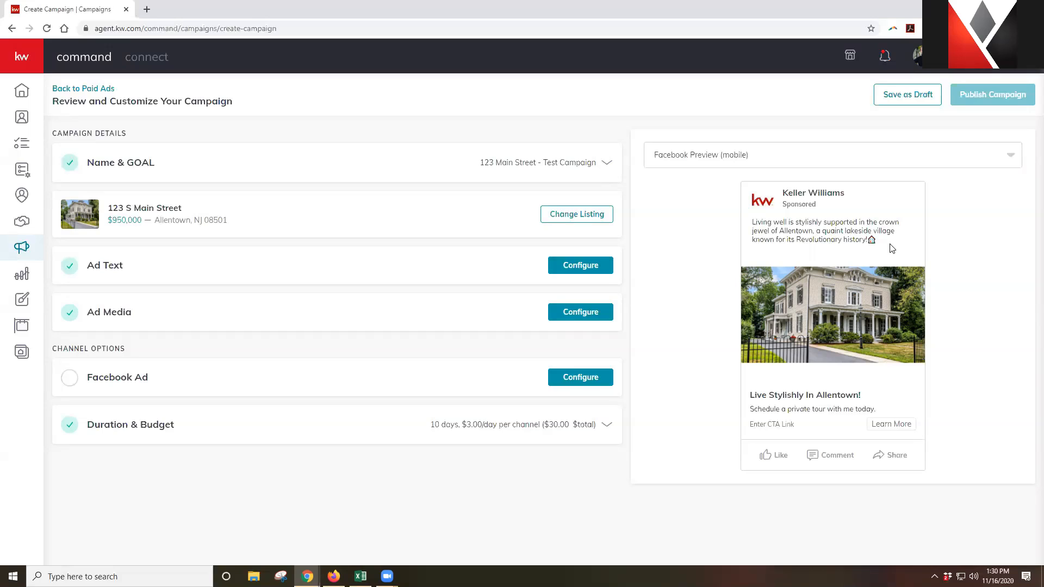
Expand Ad Media settings to review the house image and the right-positioned DBA logo
left_click(570, 314)
scroll(310, 319, "down", 3)
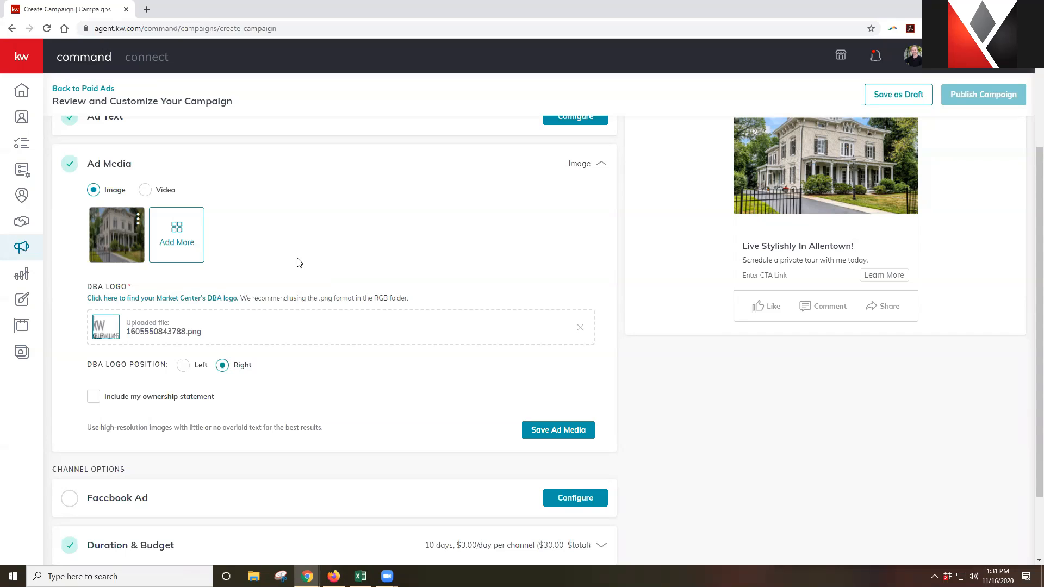
scroll(536, 306, "up", 3)
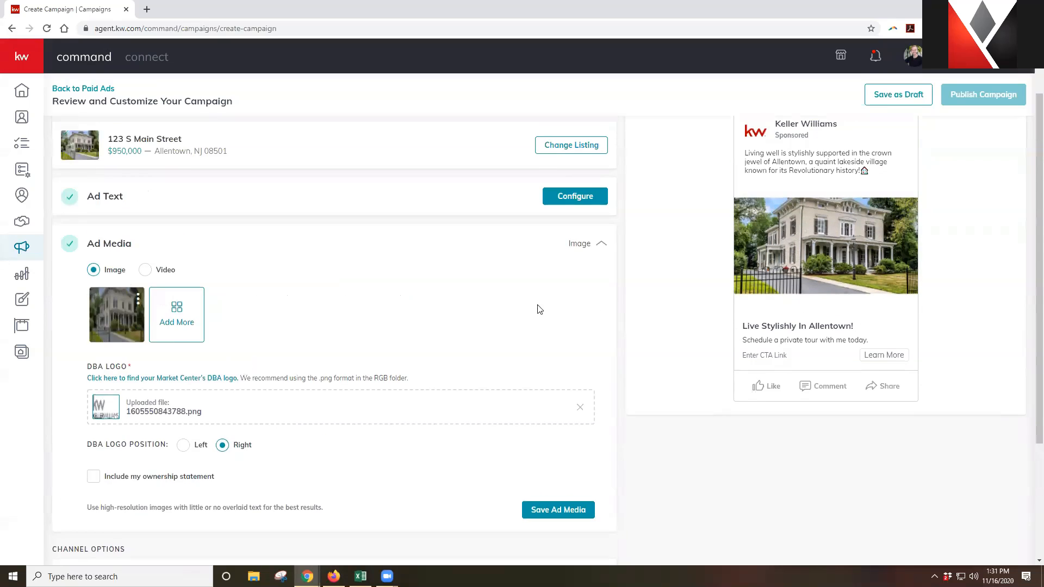
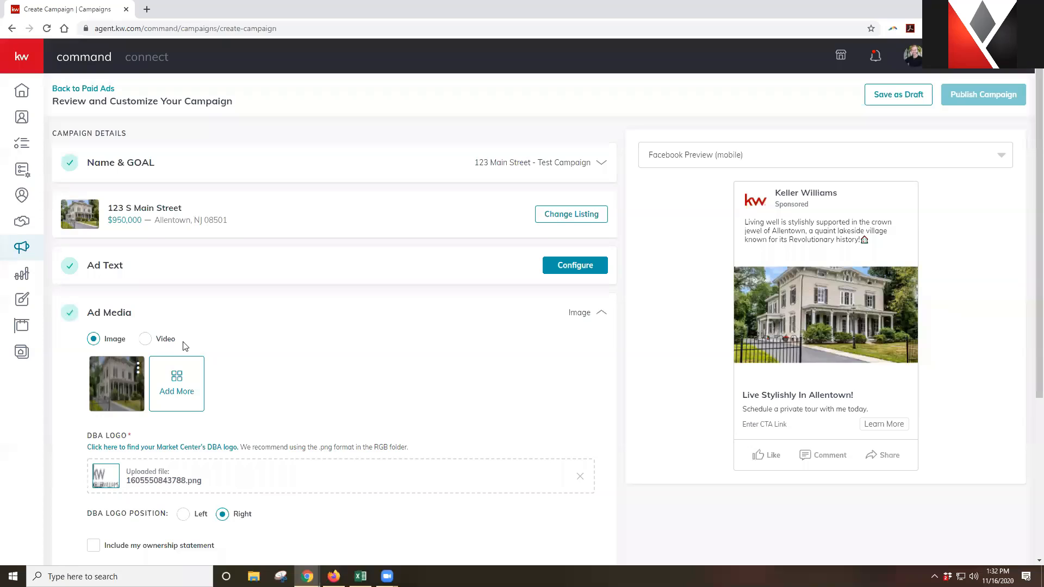
Check the house image's options without changes, then switch the ad media type to Video
mouse_move(145, 373)
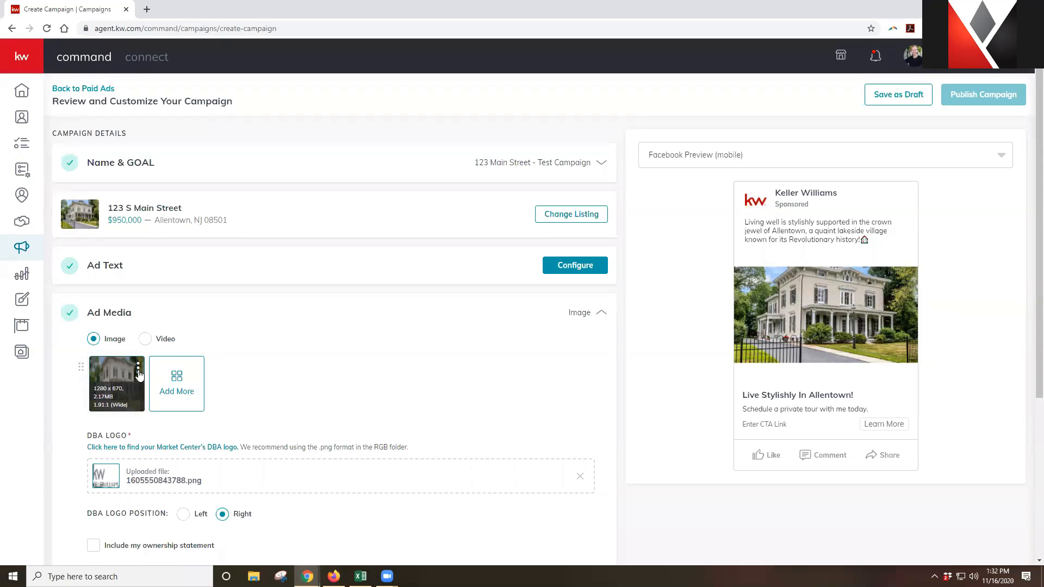
left_click(139, 372)
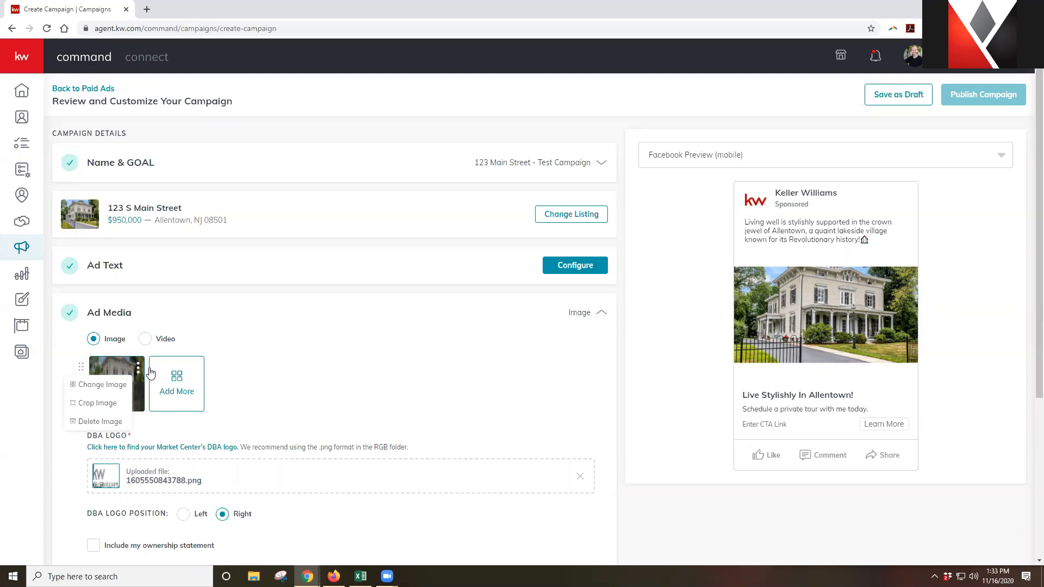
left_click(234, 377)
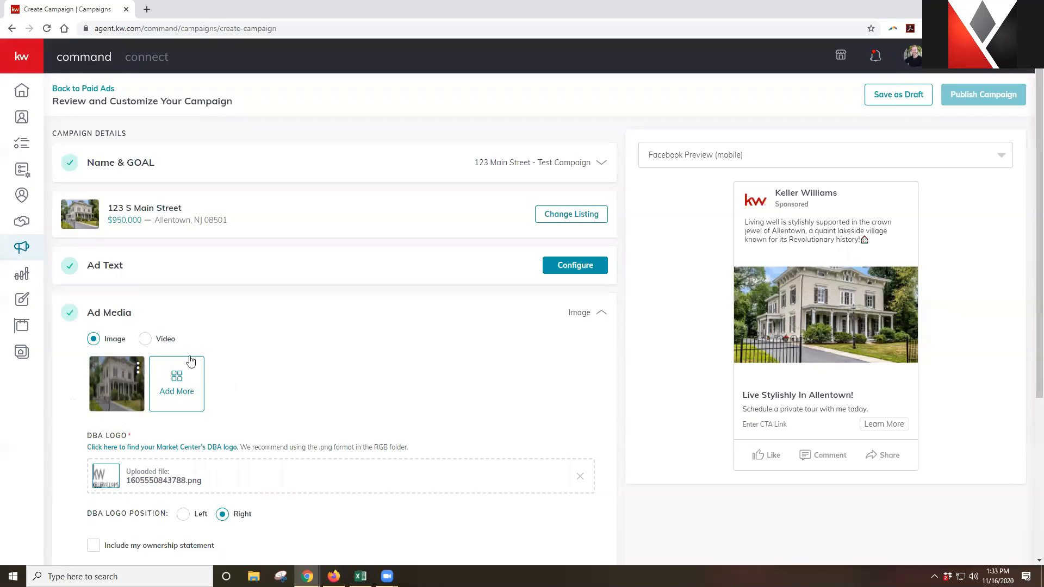
left_click(146, 339)
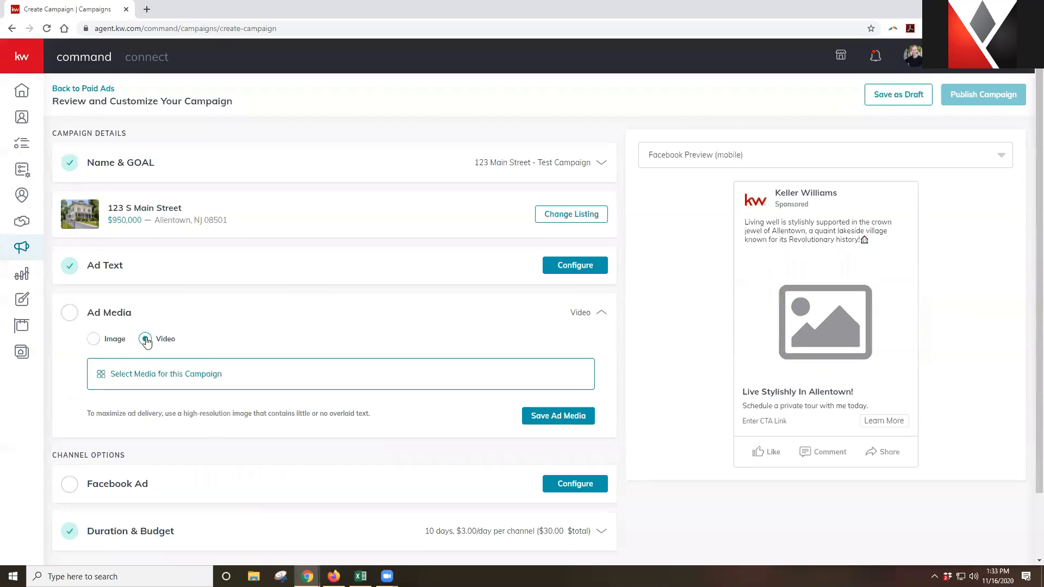
left_click(164, 375)
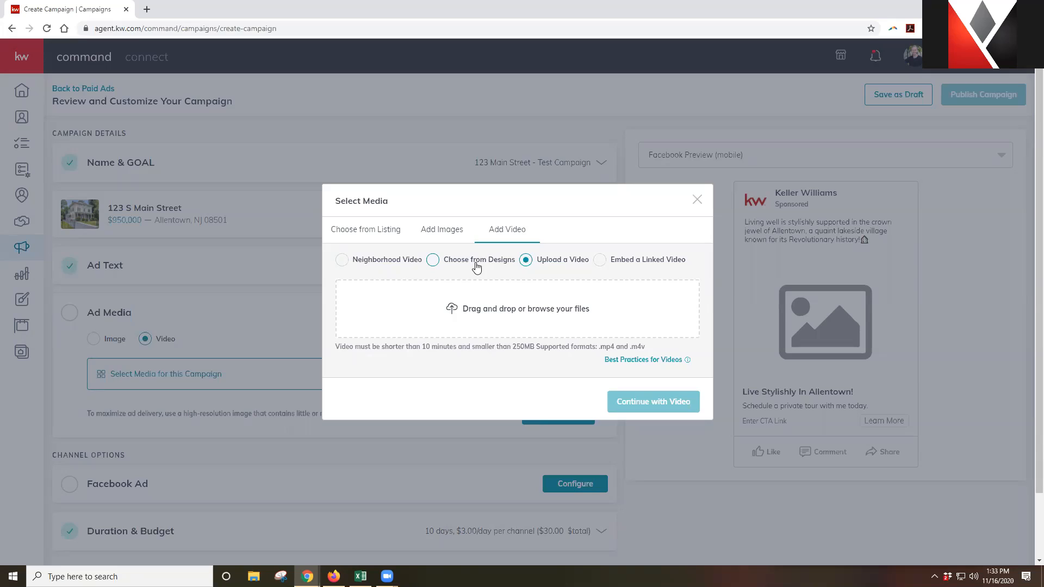
left_click(600, 260)
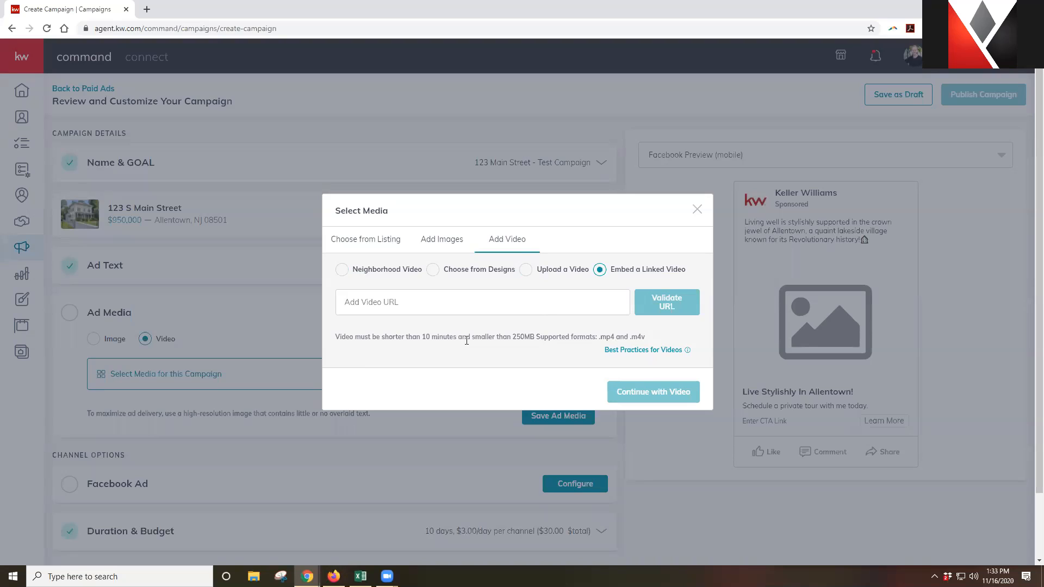
left_click(526, 270)
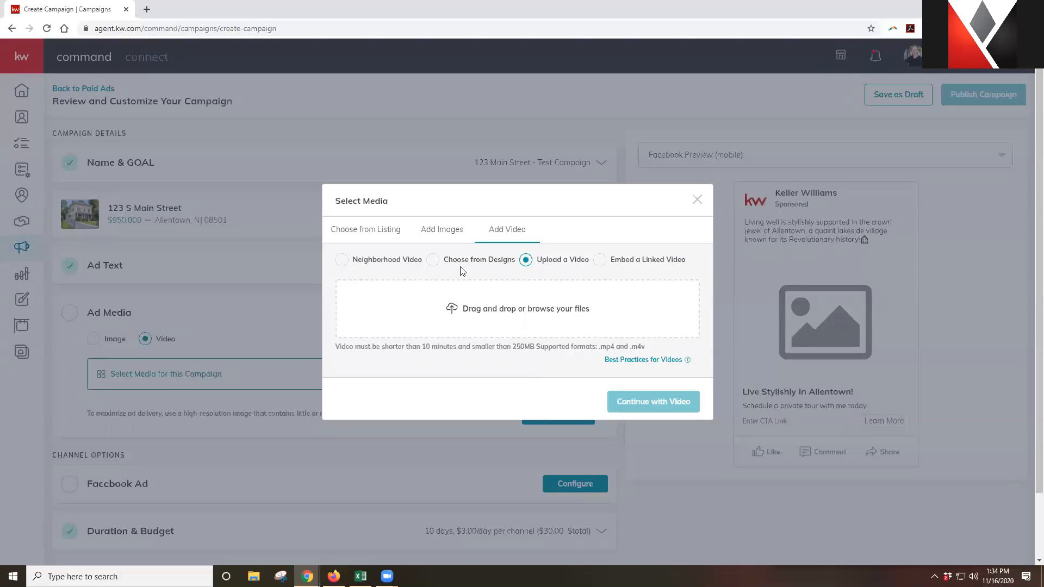
left_click(699, 201)
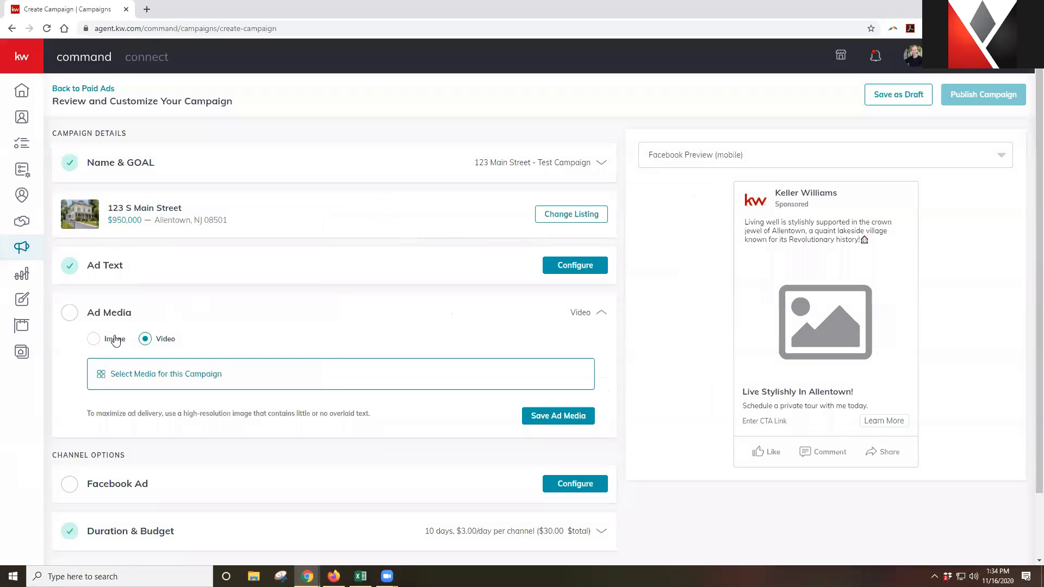
Set Ad Media back to Image to restore the house photo, then scroll to the DBA logo settings
left_click(94, 340)
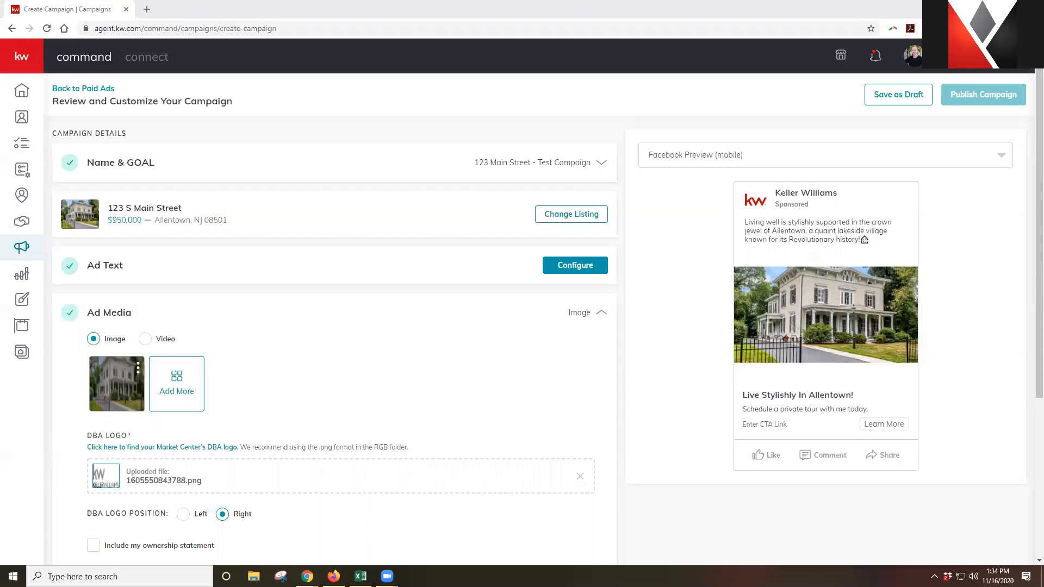
scroll(479, 299, "down", 1)
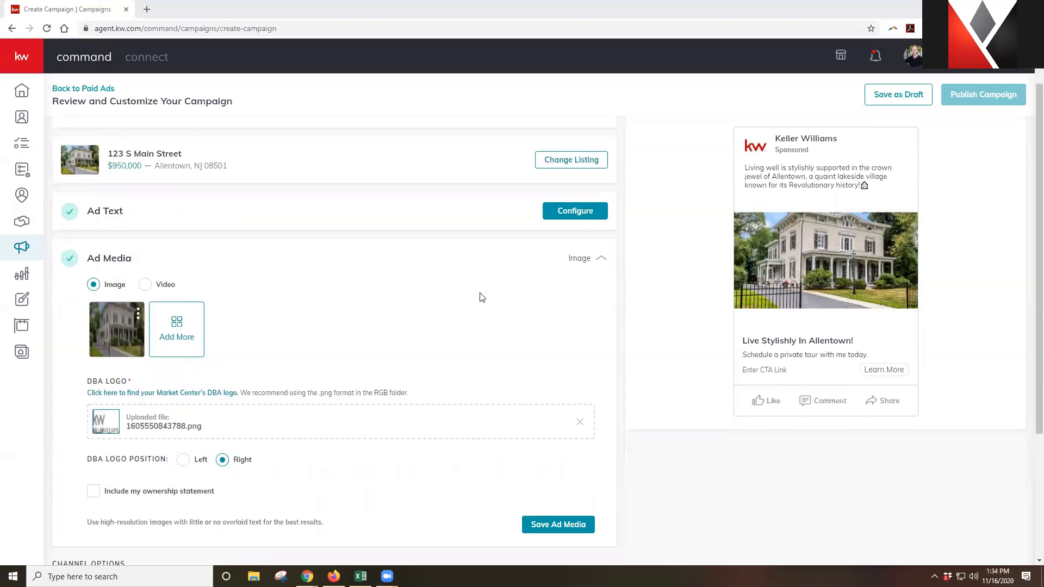
scroll(477, 299, "down", 1)
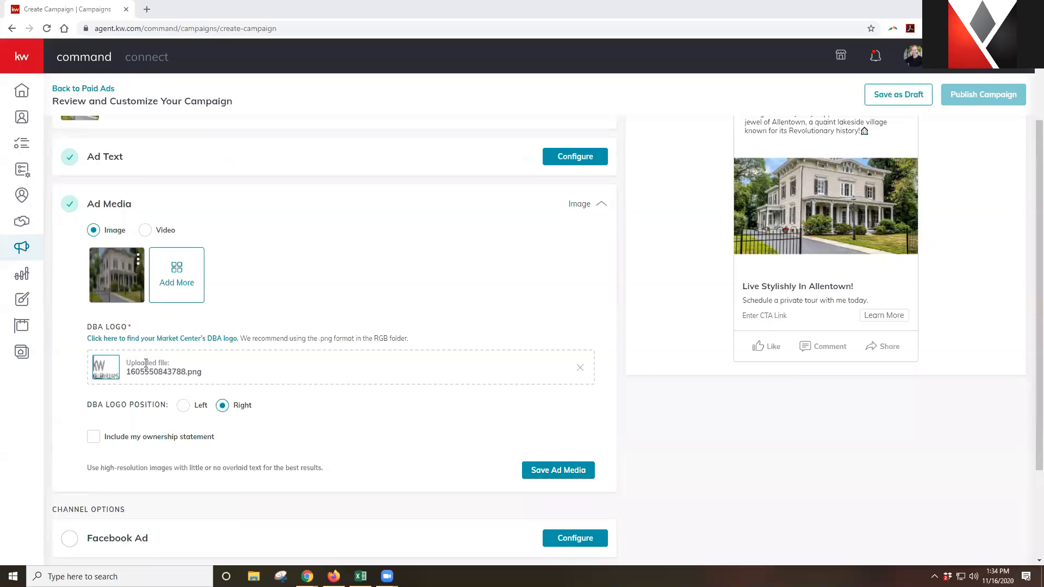
Load kwconnect.com in a new tab and go to Resources > Marketing
left_click(147, 9)
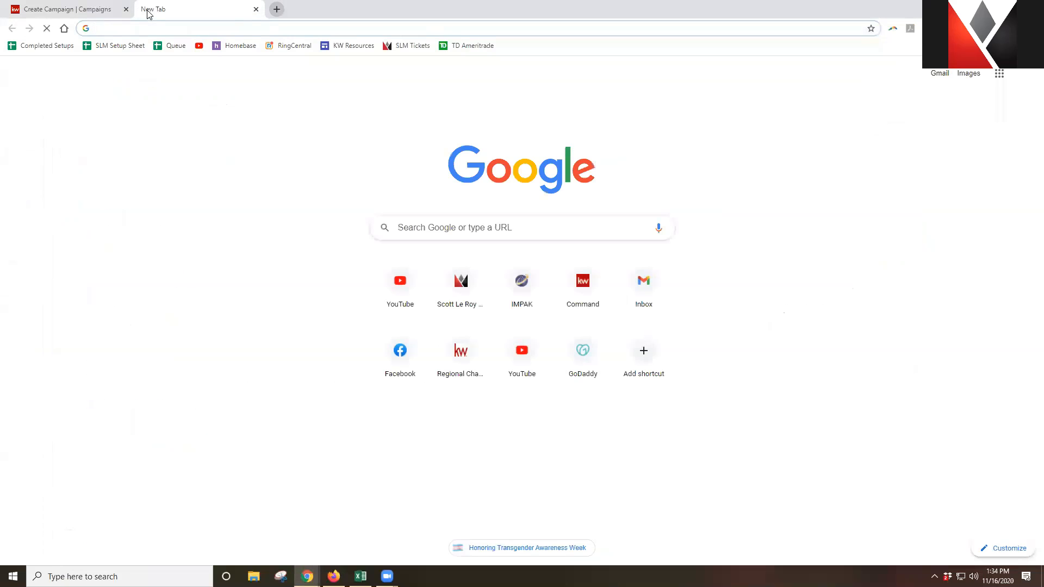
type("kwconnect.com")
key("Return")
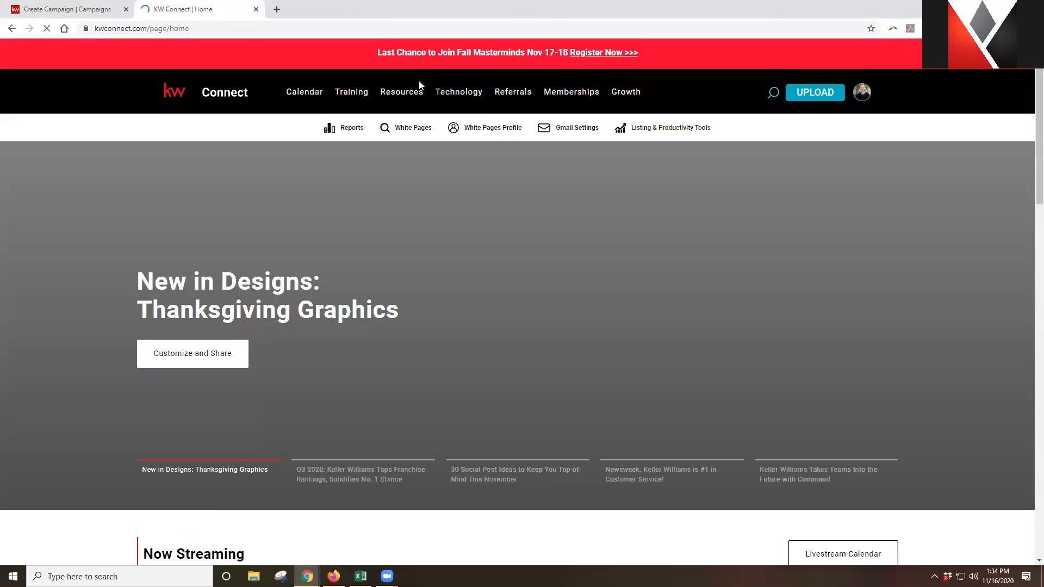
mouse_move(403, 92)
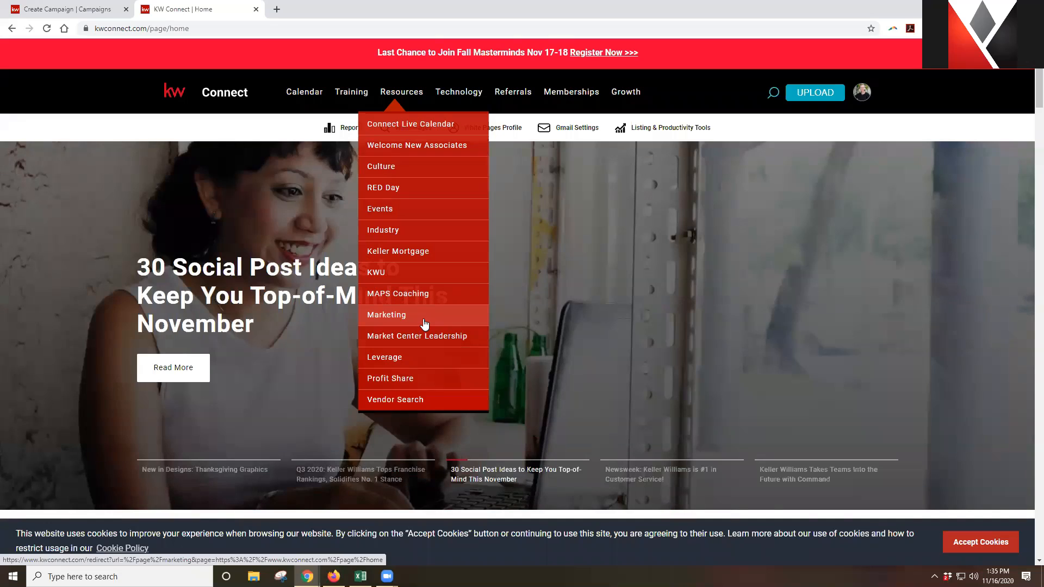
left_click(425, 324)
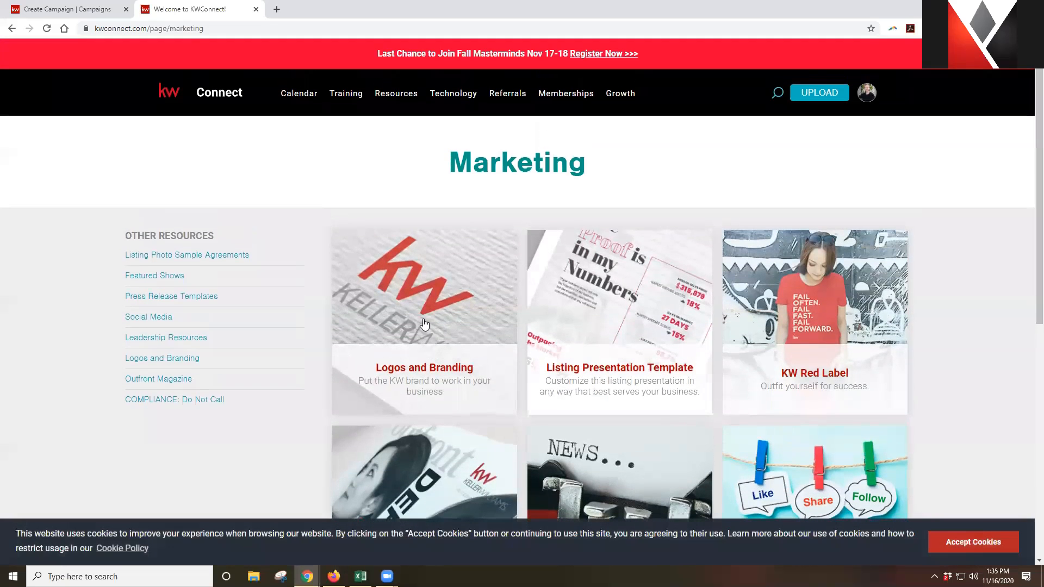
Open the Logos and Branding page and scroll to the Market Center Logos section
left_click(462, 331)
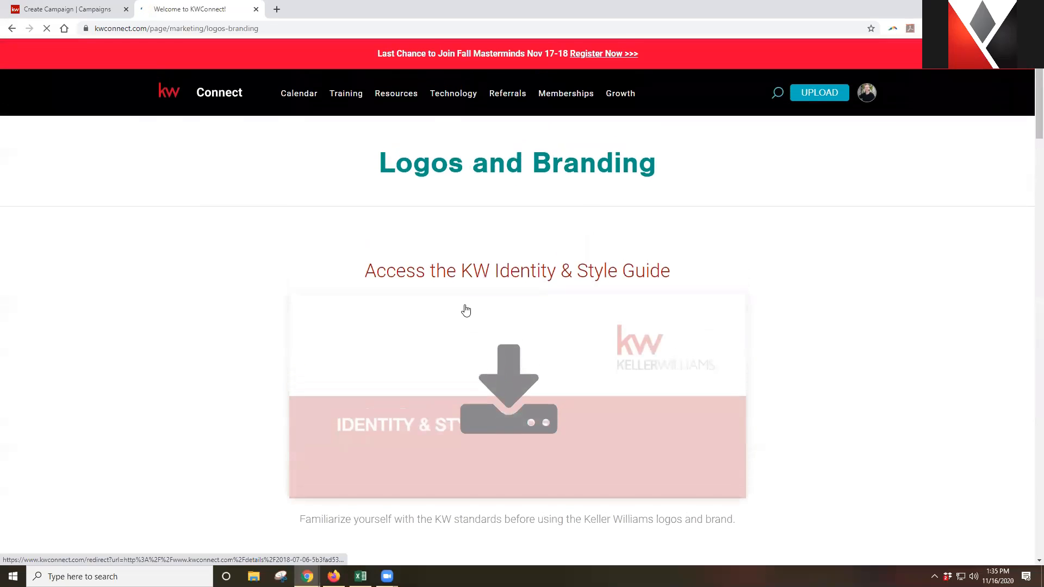
scroll(467, 311, "down", 6)
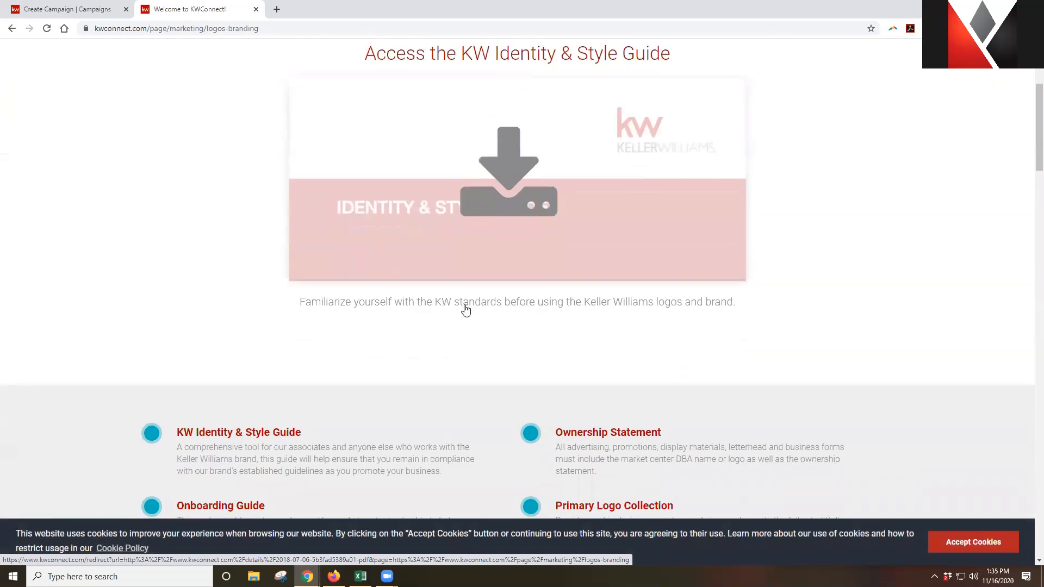
scroll(466, 311, "down", 8)
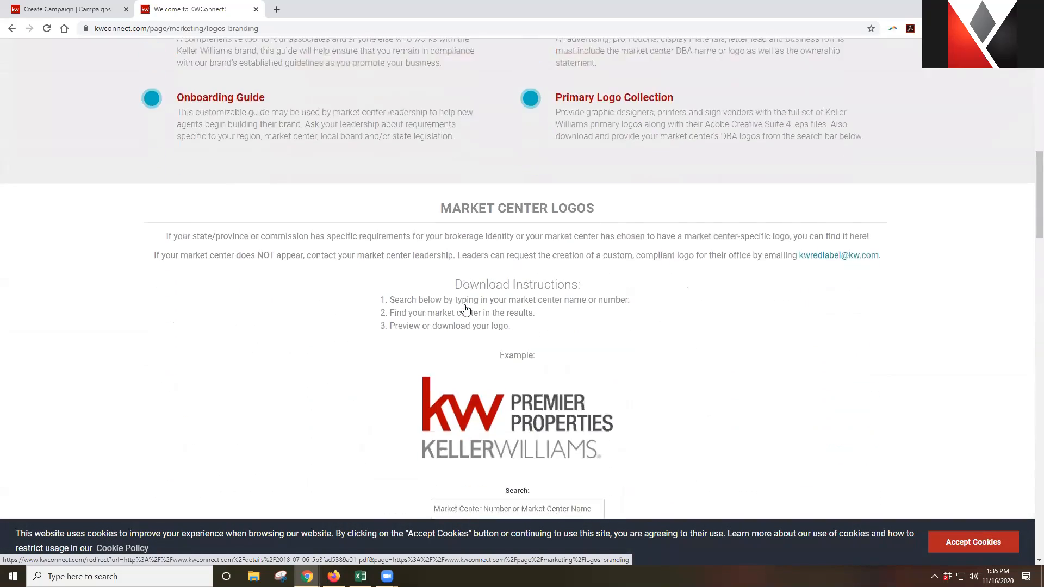
scroll(466, 310, "down", 4)
scroll(466, 309, "up", 4)
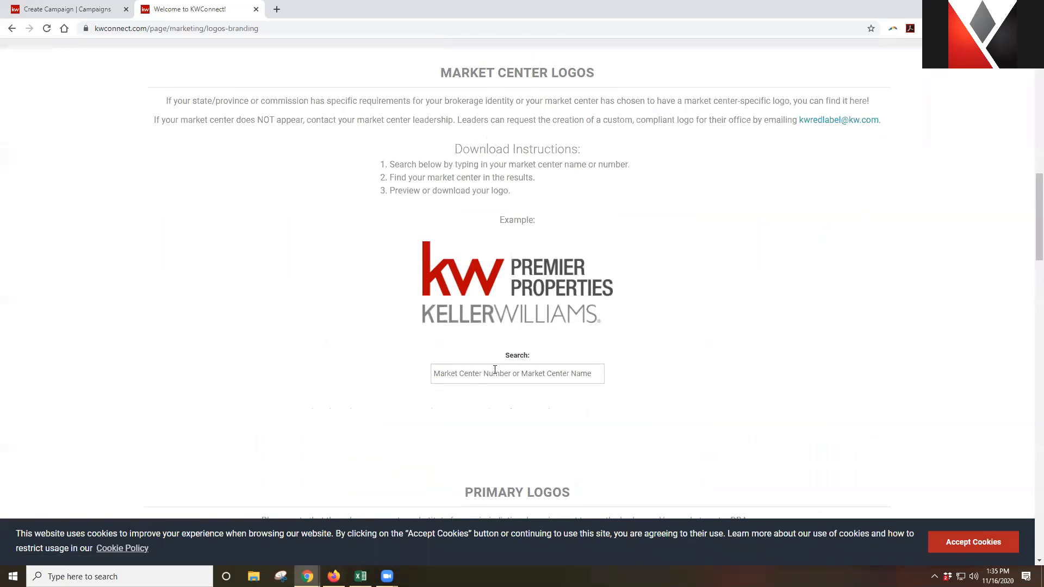
Search the Market Center Logos for '25' to find the Southwest logo
left_click(489, 379)
type("594")
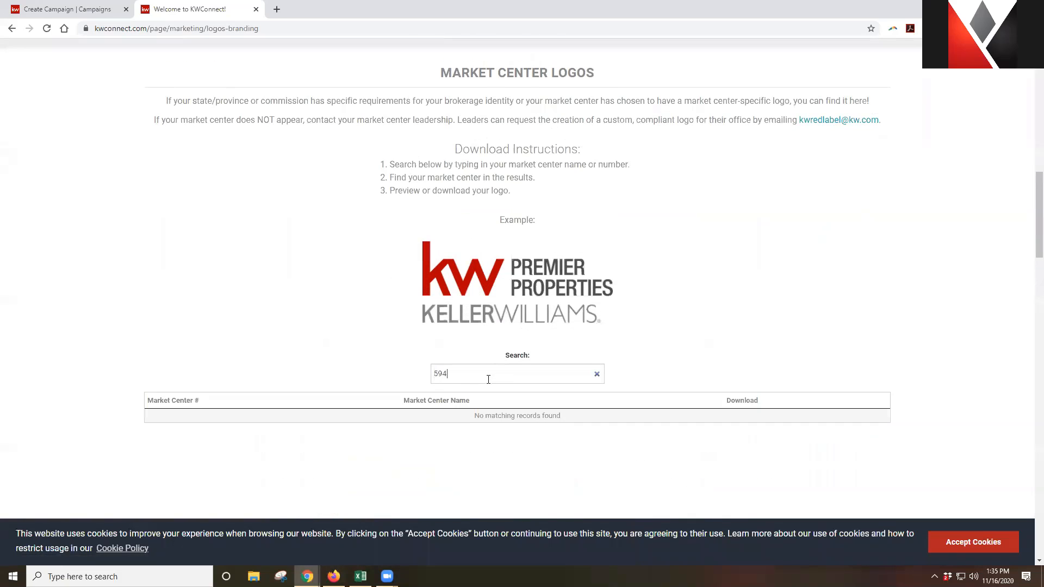
key("BackSpace")
key("BackSpace")
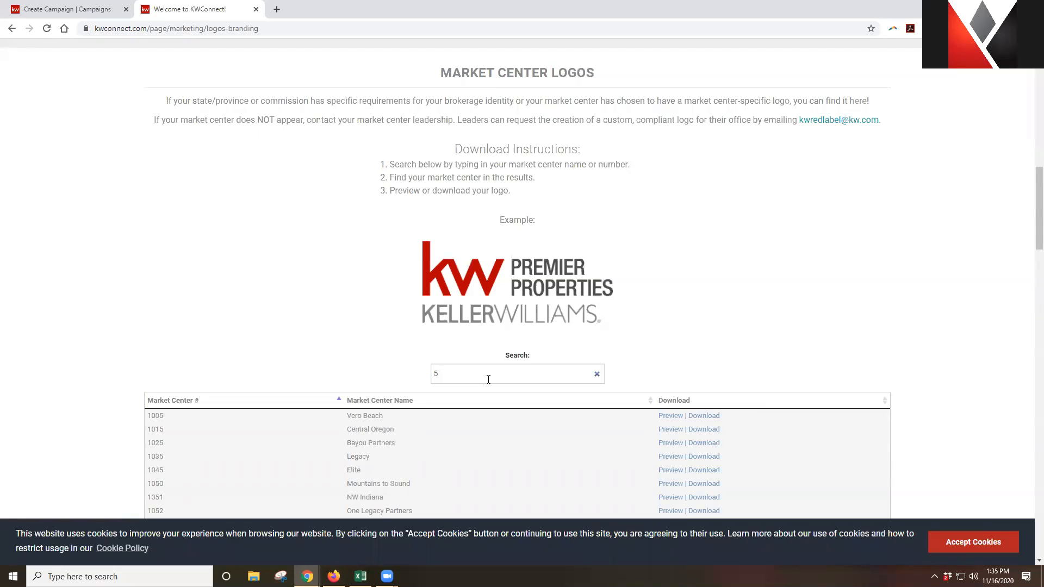
key("BackSpace")
type("25")
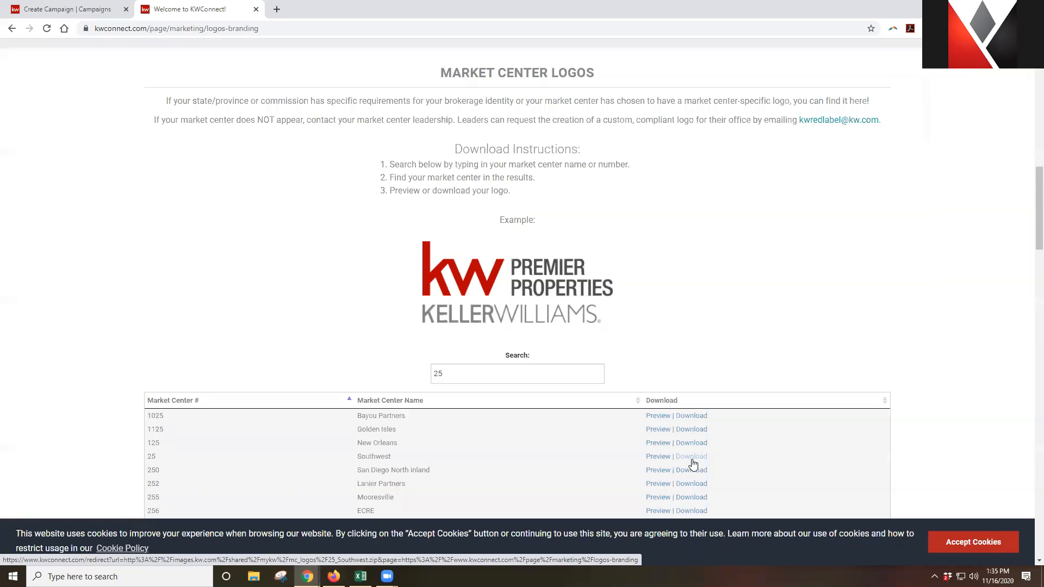
left_click(310, 27)
key("alt+Tab")
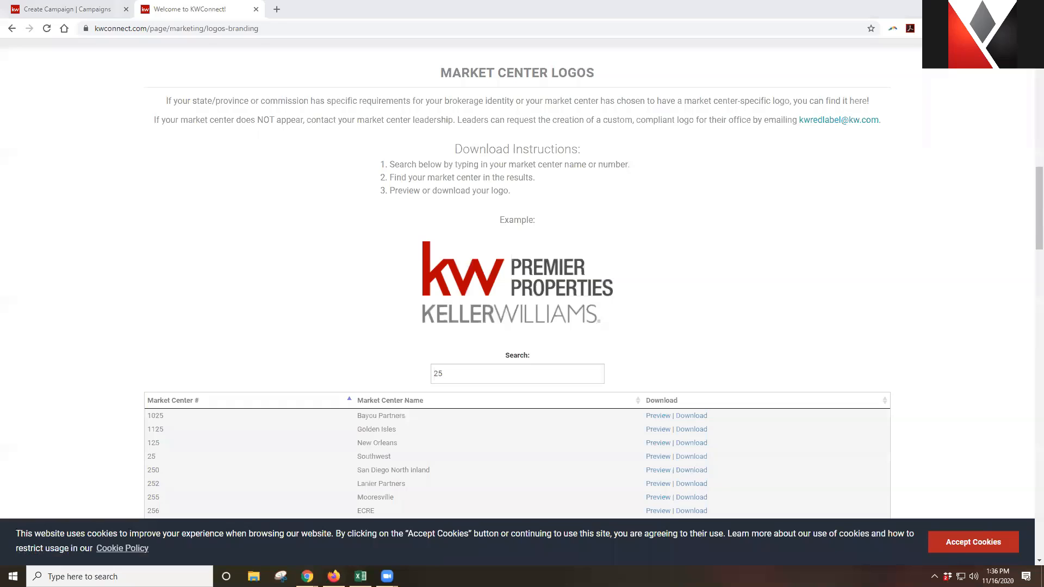
Close the KW Connect tab, put the DBA logo on the left, and preview in web feed layout
left_click(256, 9)
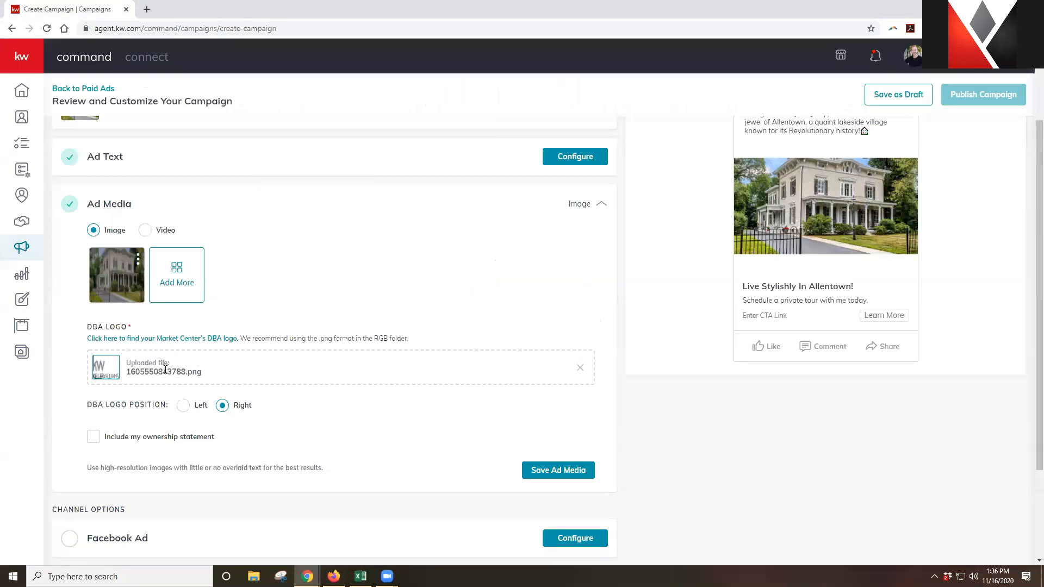
left_click(184, 407)
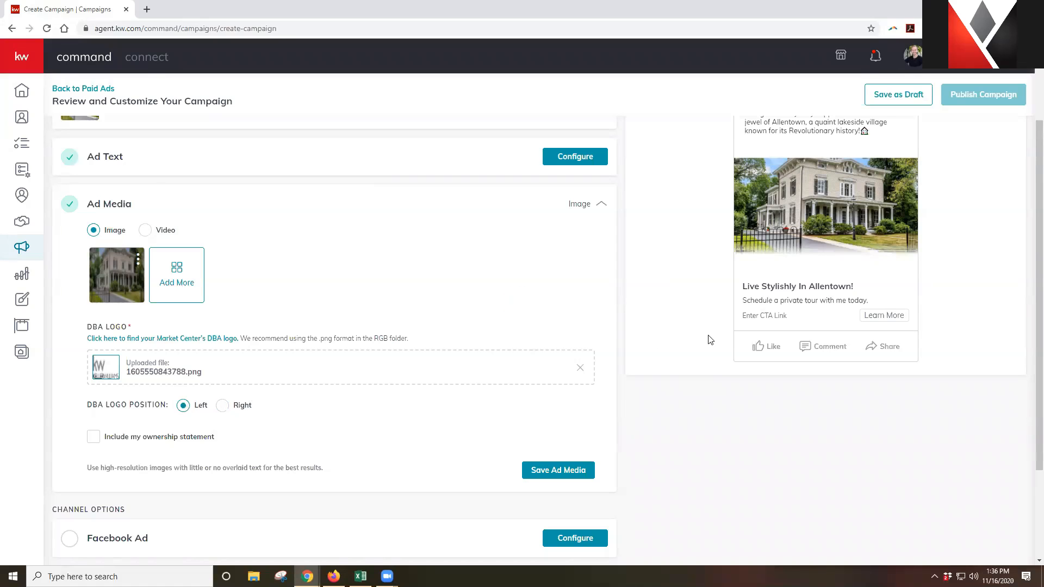
scroll(708, 338, "up", 2)
left_click(829, 159)
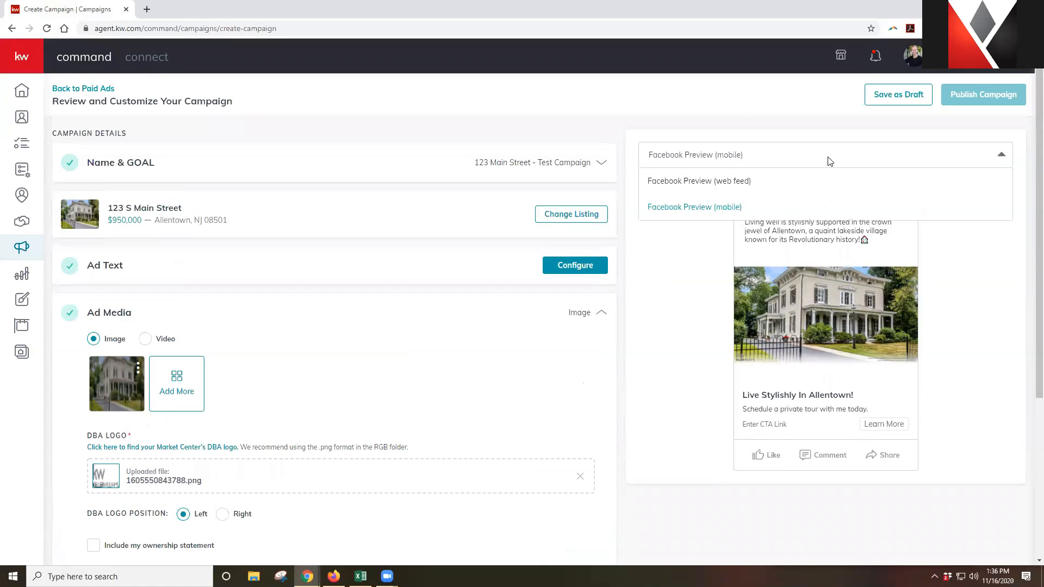
left_click(717, 184)
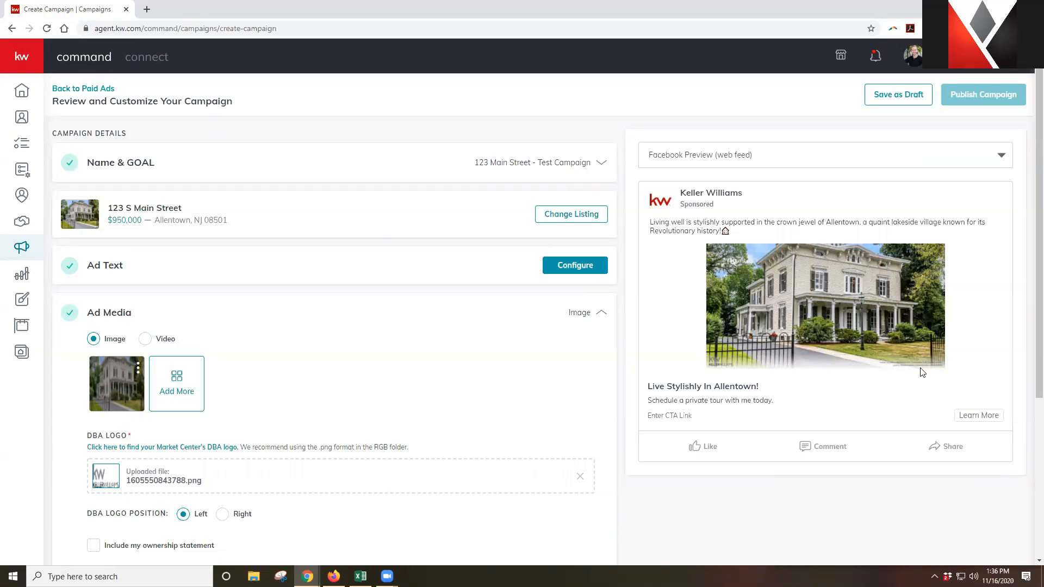
Try the DBA logo on the right and leave the ownership statement unchecked
scroll(408, 383, "down", 2)
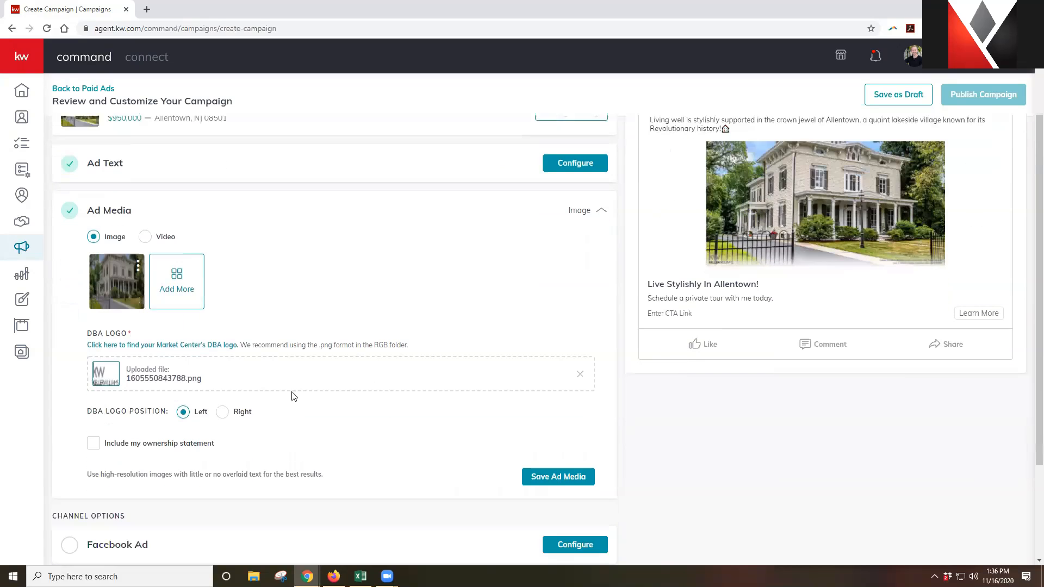
left_click(224, 406)
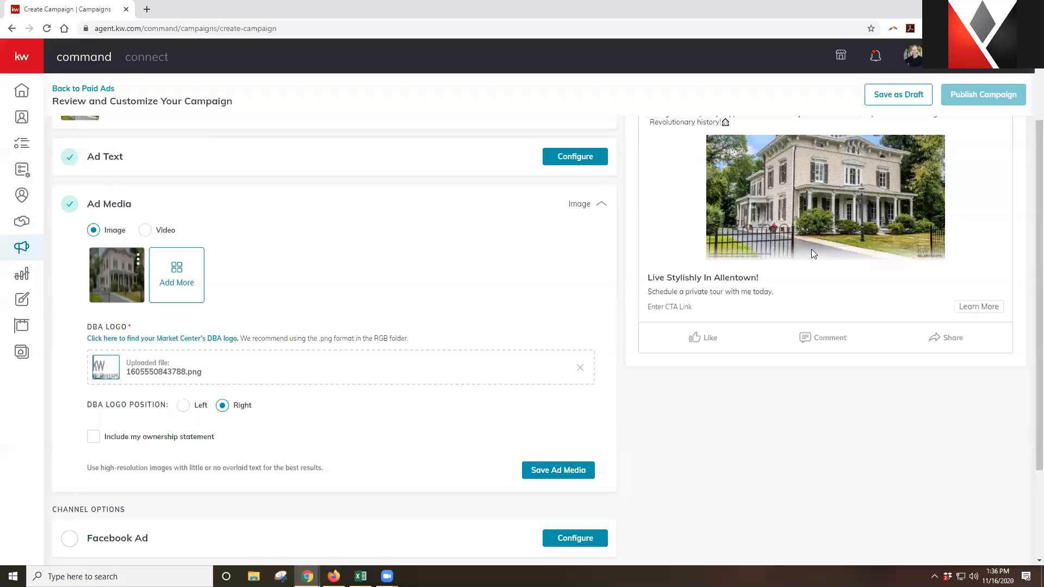
scroll(855, 202, "up", 1)
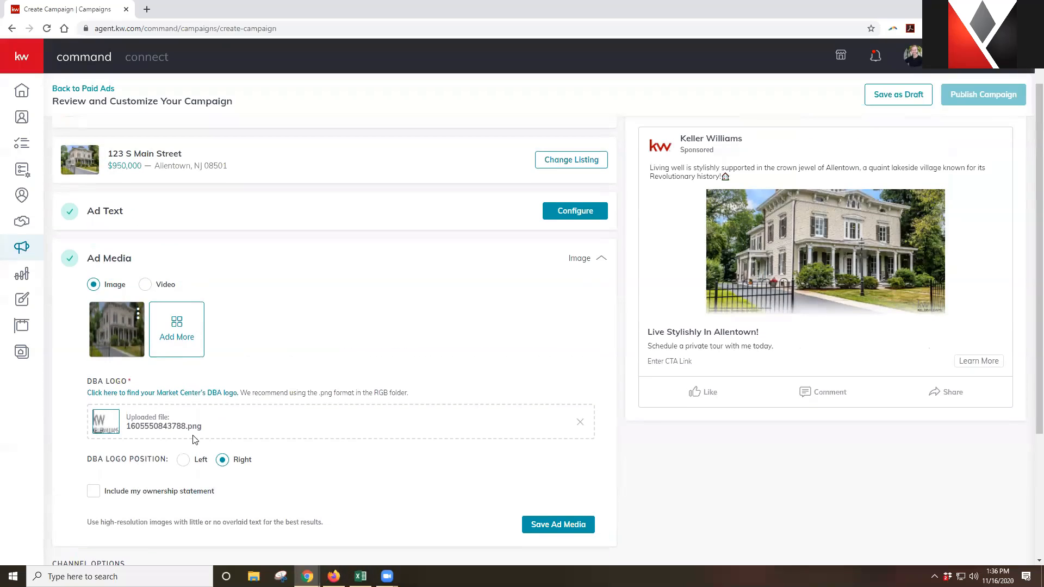
scroll(185, 435, "down", 1)
left_click(94, 439)
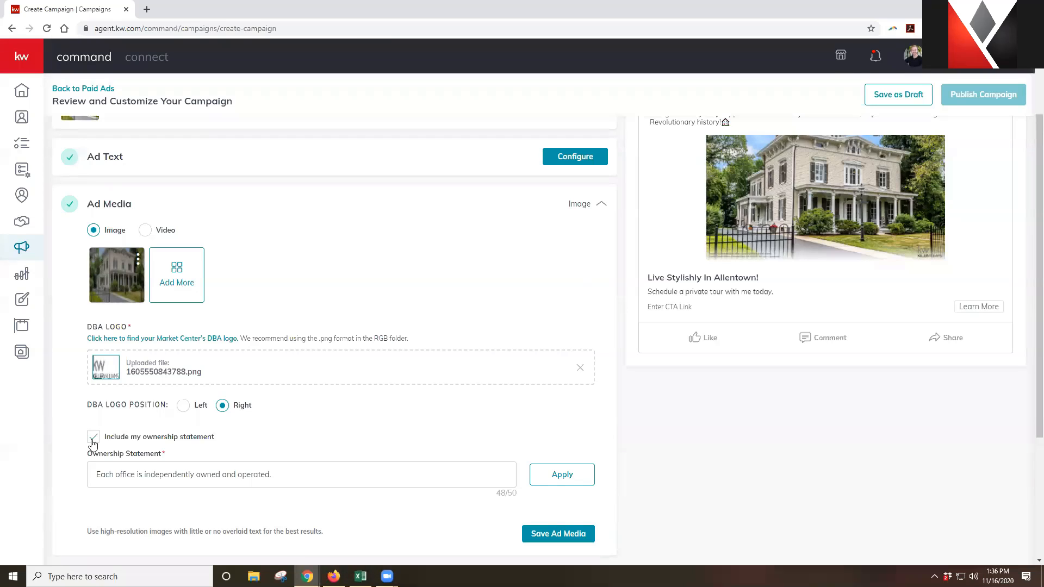
left_click(93, 441)
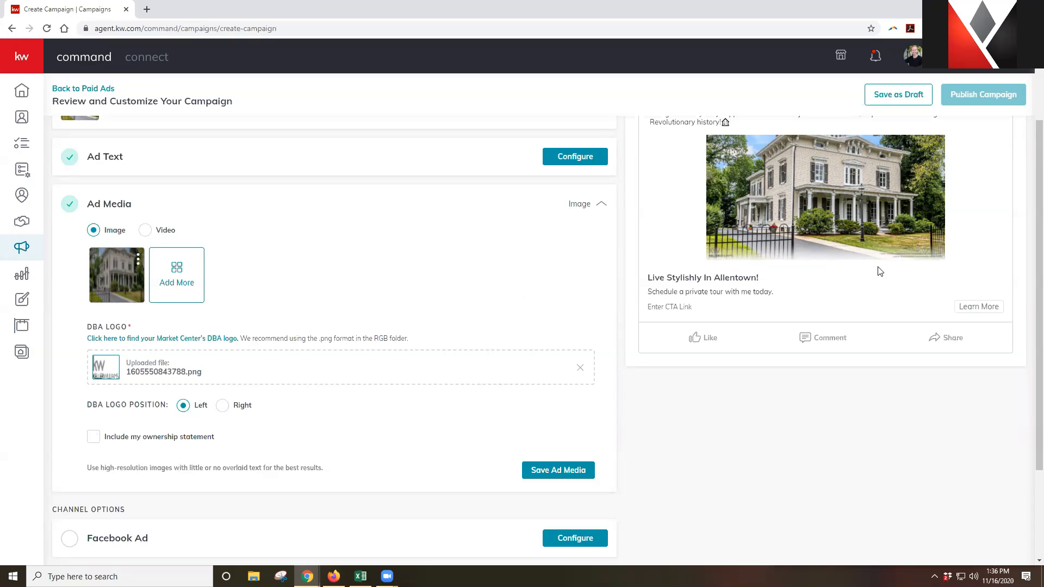
left_click(556, 471)
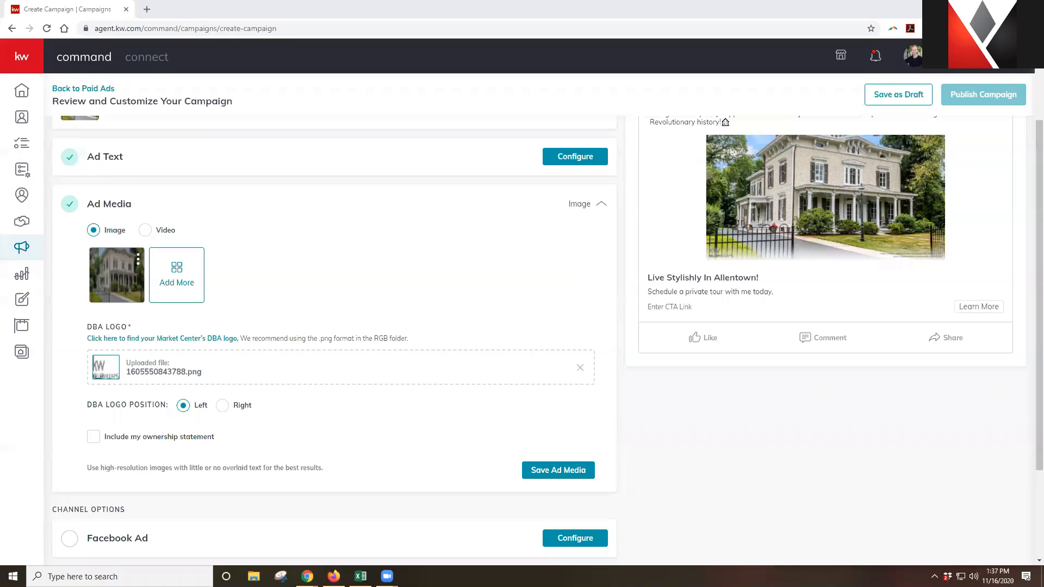
Save the ad media and open the Facebook Ad channel configuration
left_click(568, 471)
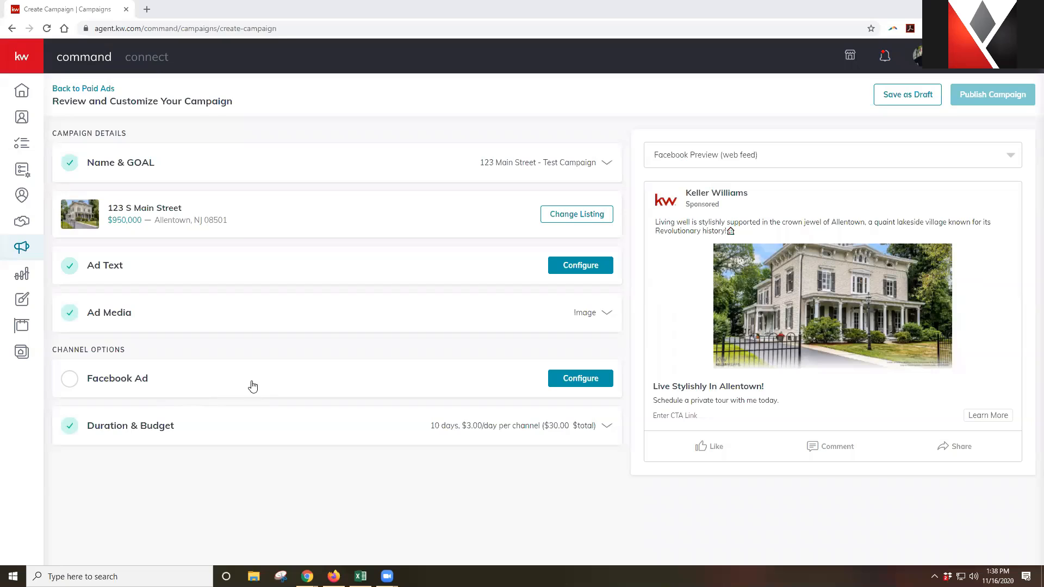
left_click(585, 387)
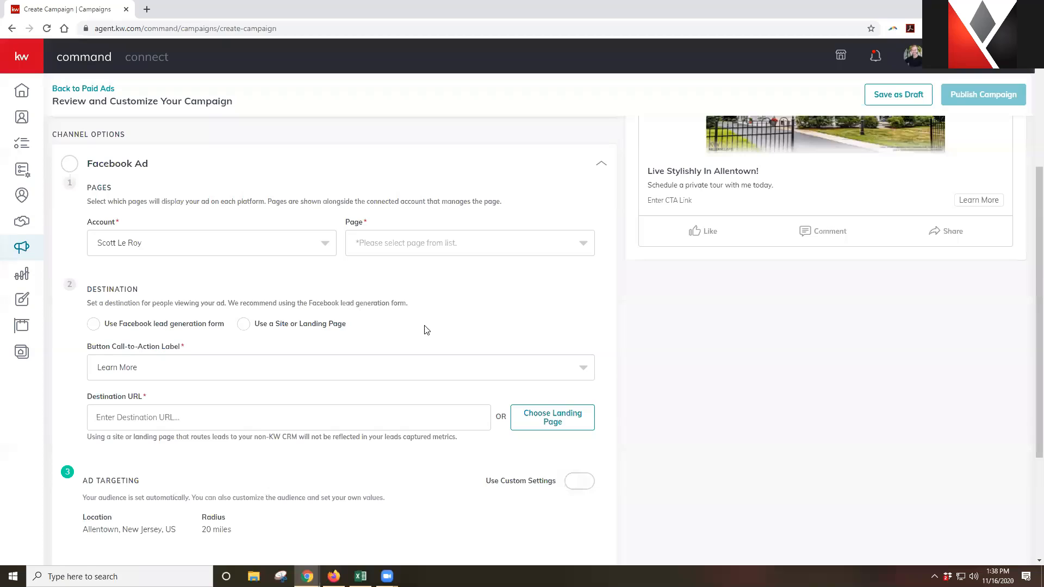
Keep the current ad account and choose the agent's own marketing page as the Facebook page
left_click(243, 246)
left_click(243, 246)
left_click(413, 249)
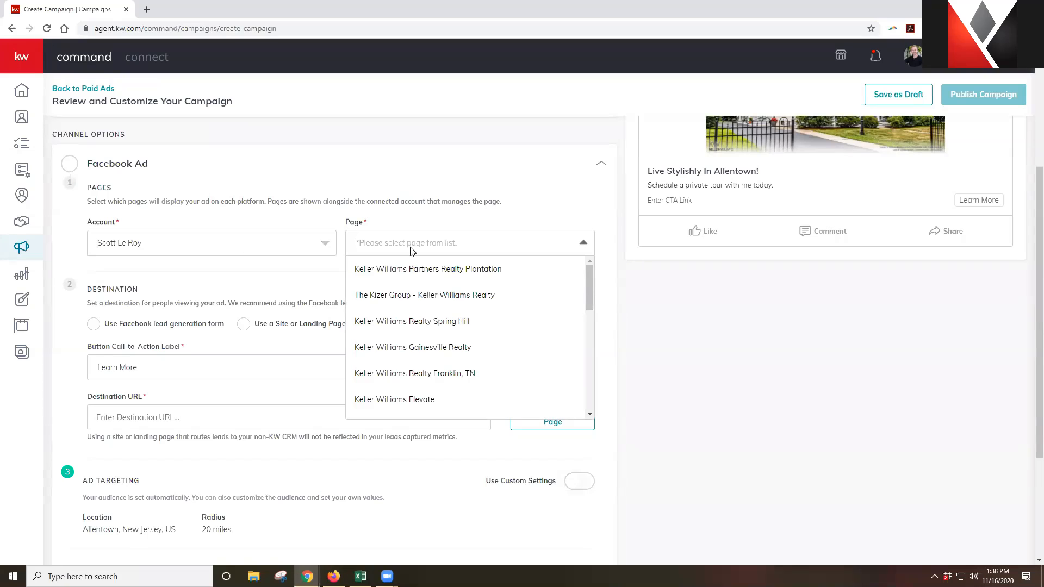
scroll(424, 294, "down", 5)
scroll(426, 306, "down", 10)
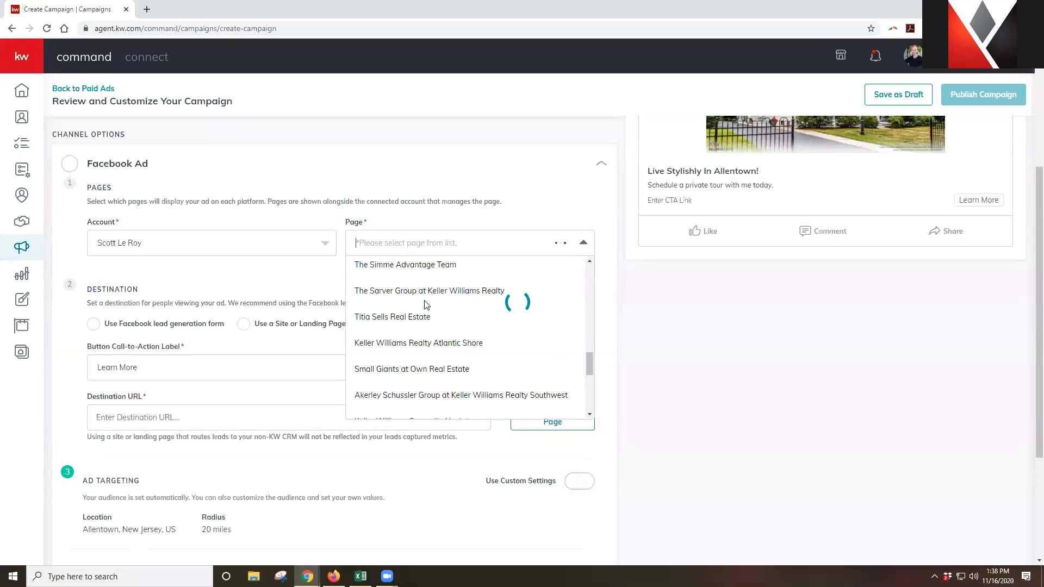
scroll(425, 306, "down", 10)
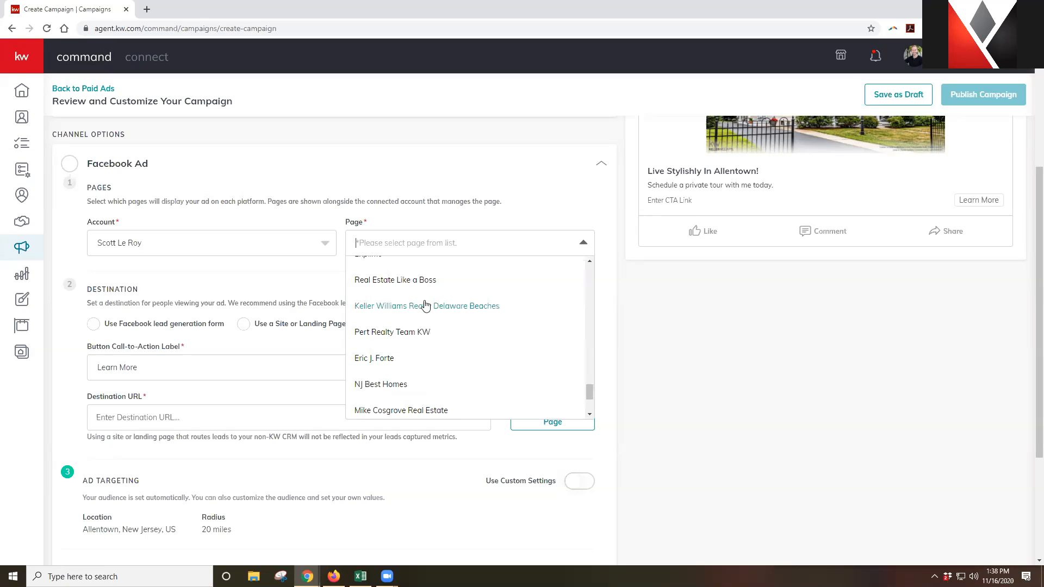
scroll(427, 308, "down", 10)
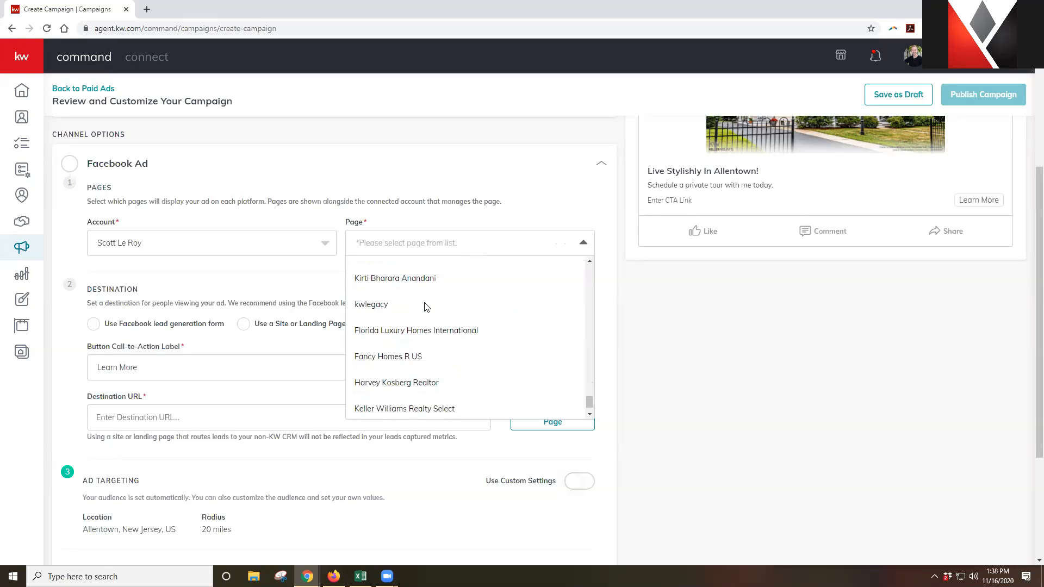
scroll(426, 308, "down", 3)
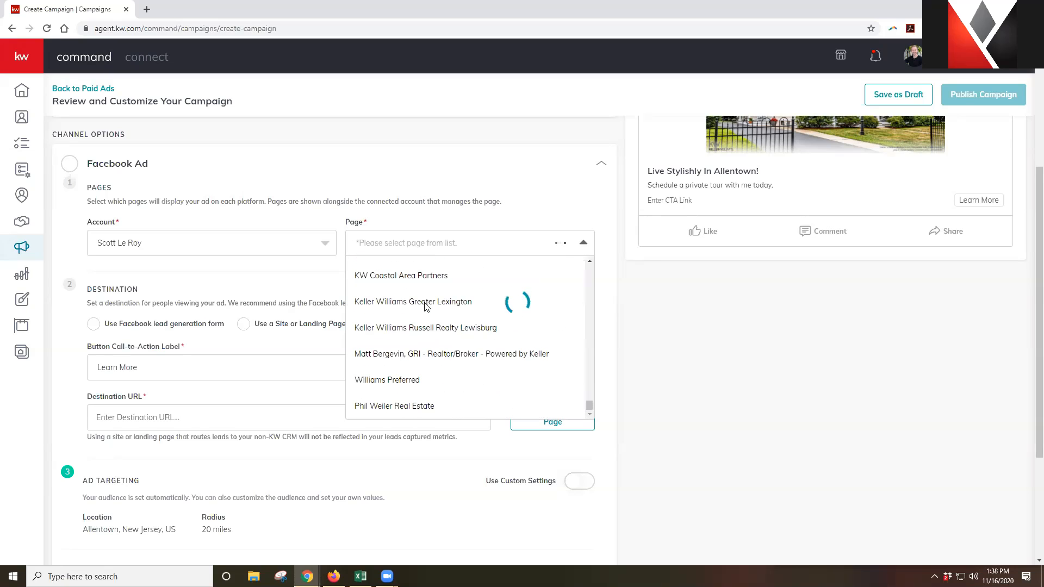
scroll(427, 309, "up", 5)
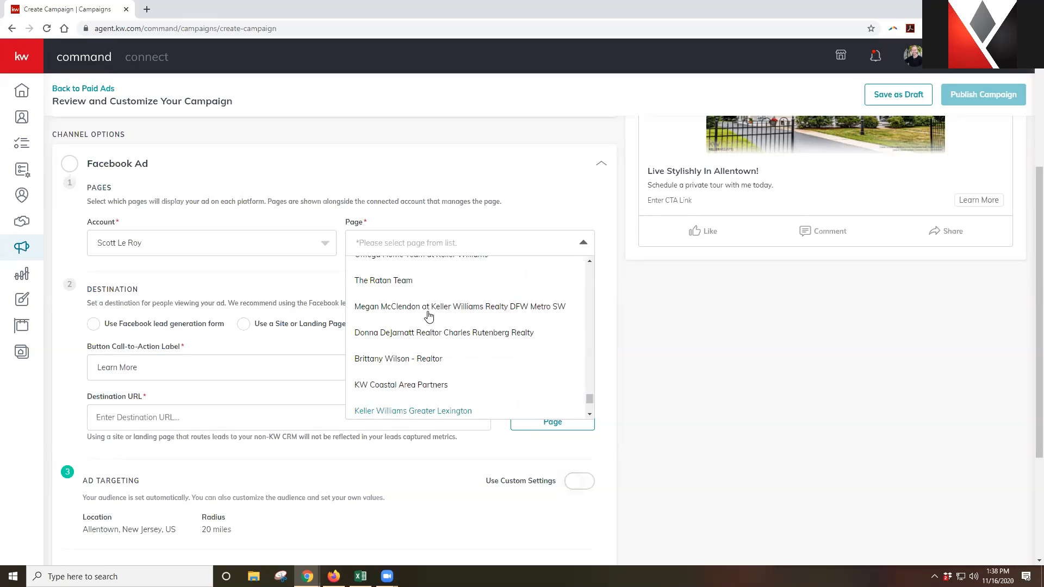
scroll(429, 316, "up", 10)
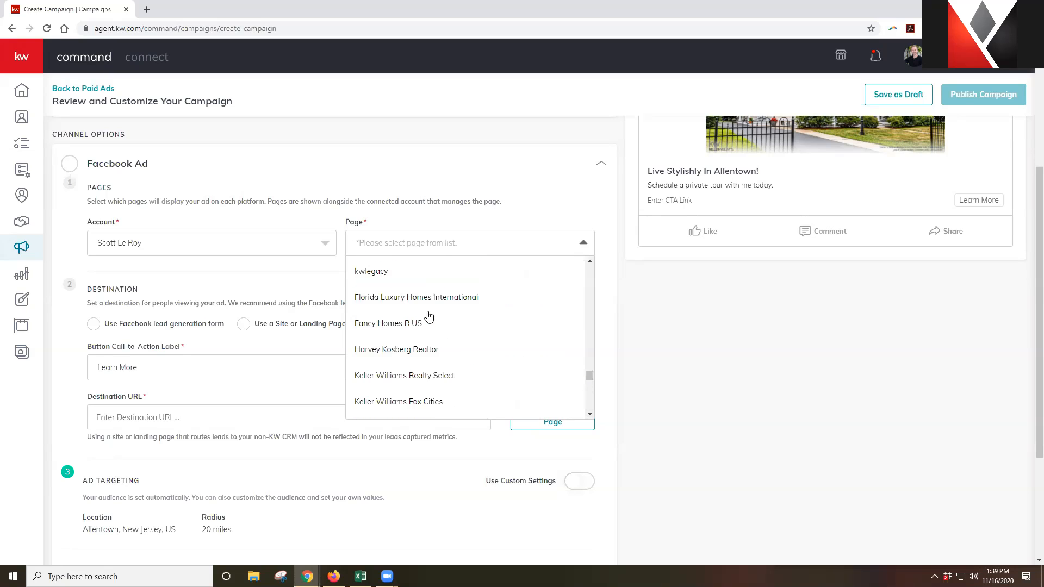
scroll(429, 316, "up", 10)
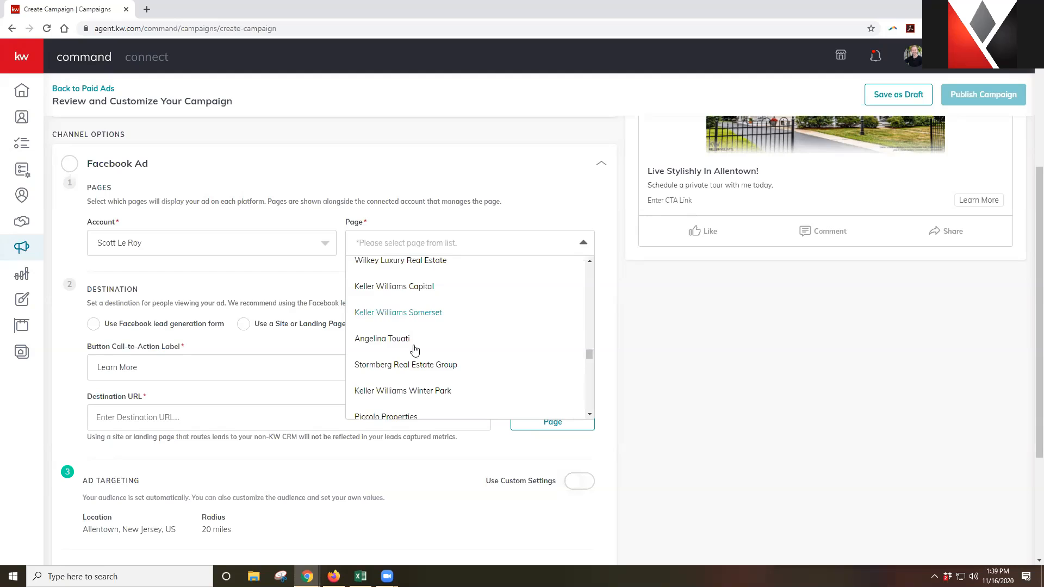
scroll(415, 350, "up", 10)
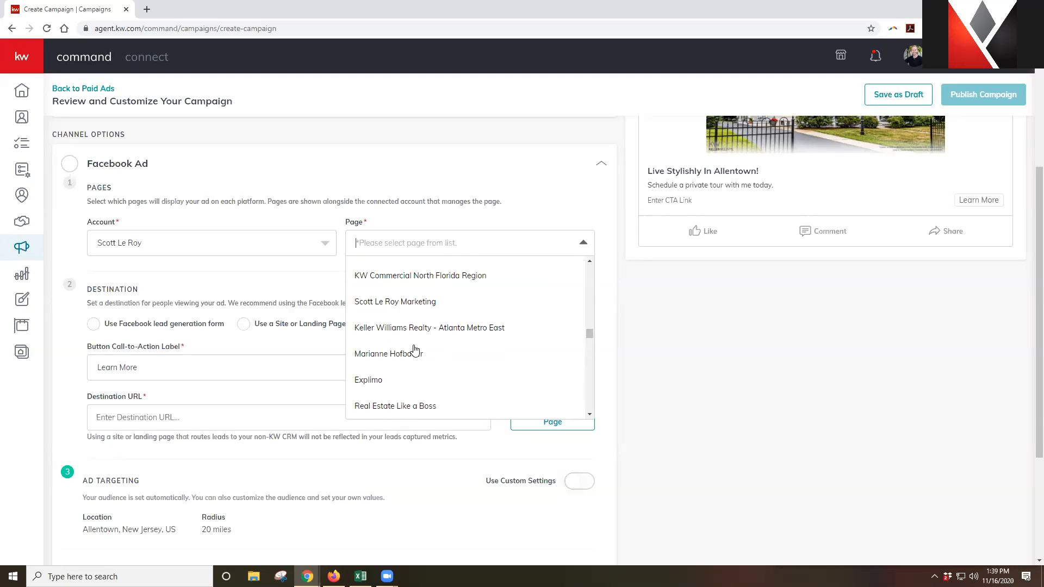
left_click(496, 307)
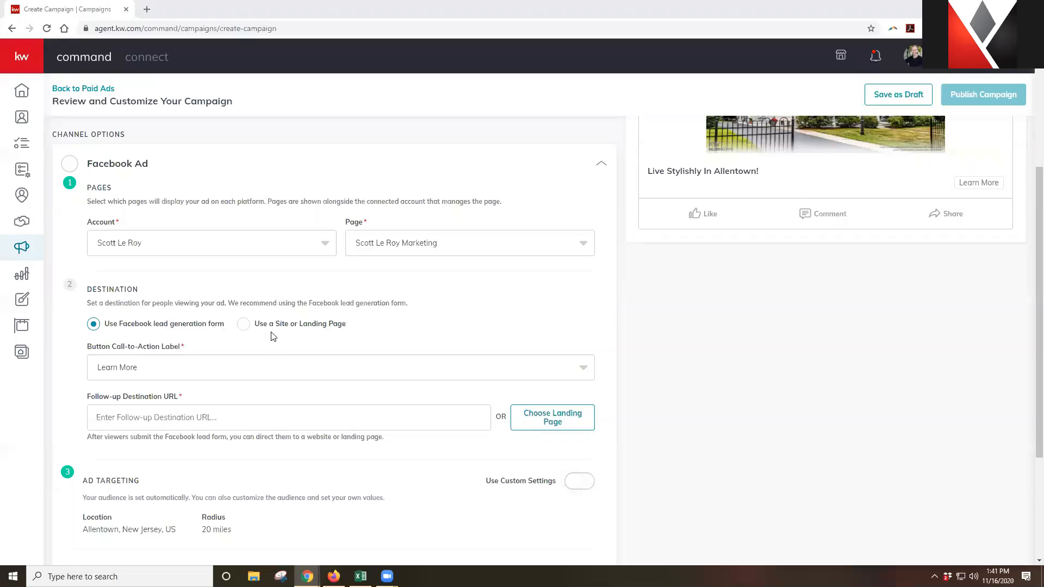
Try a website destination, then return to the Facebook lead generation form
left_click(244, 328)
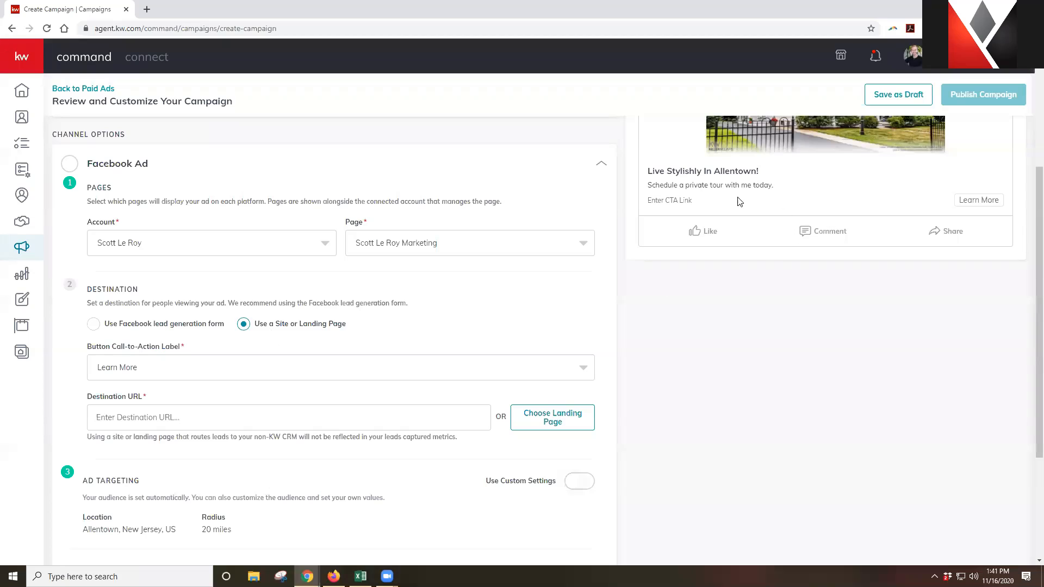
left_click(206, 419)
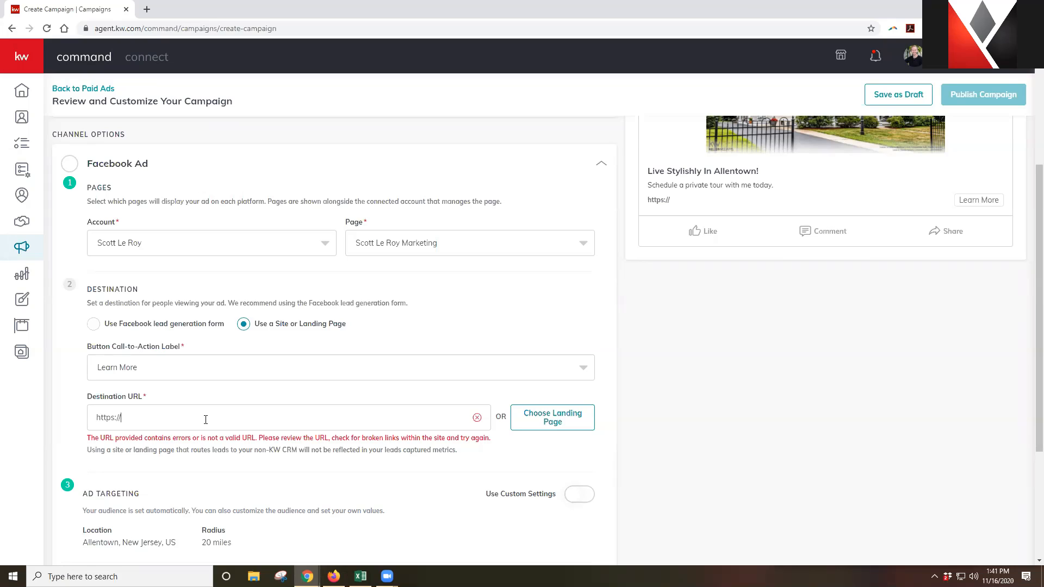
left_click(98, 326)
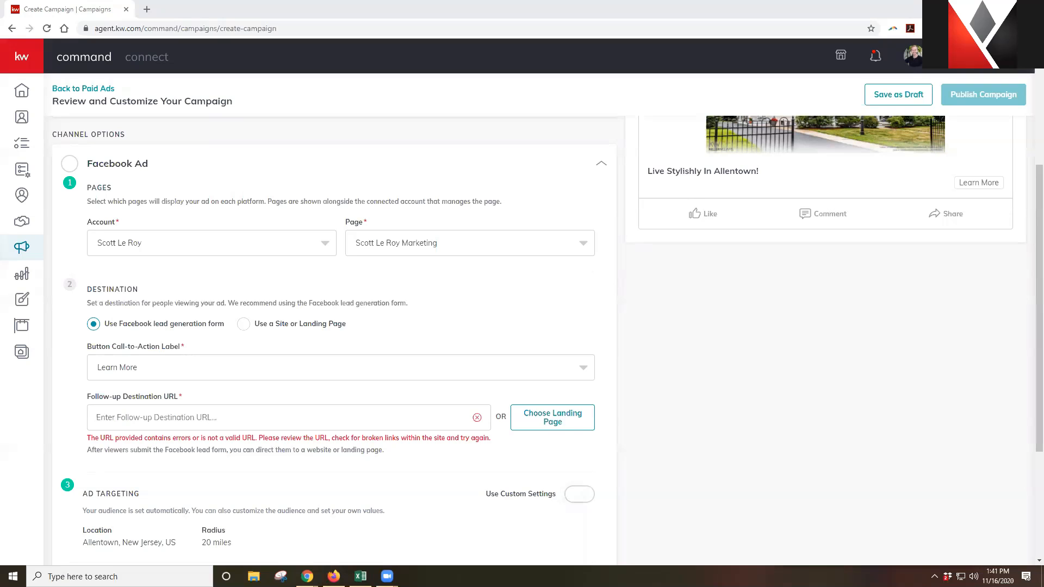
left_click(147, 9)
Load facebook.com/ads/leadgen/tos to confirm the Lead Ads Terms are accepted, then close it
type("https://www.facebook.com/ads/leadgen/tos")
key("Return")
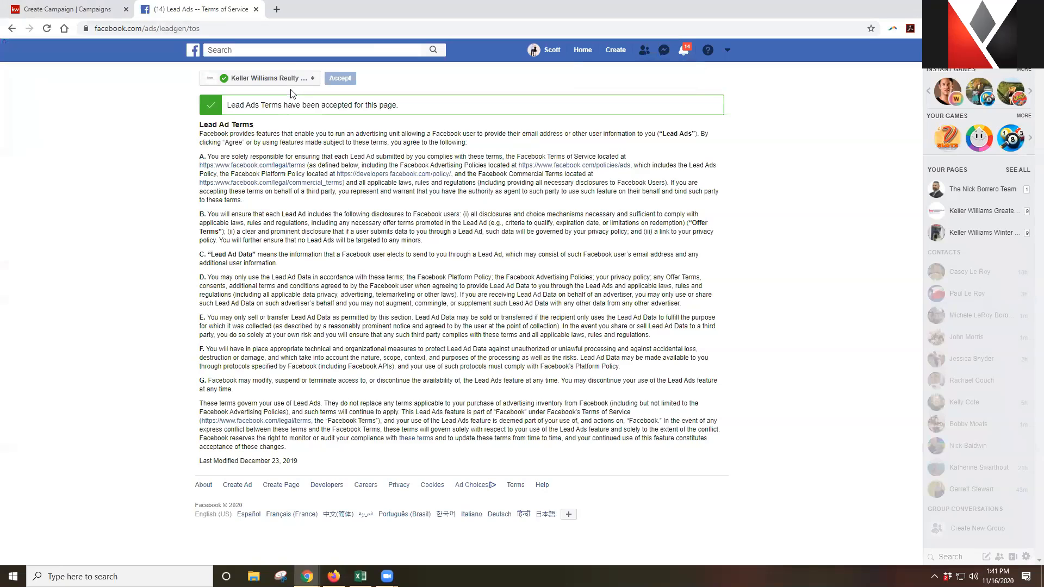
left_click(256, 9)
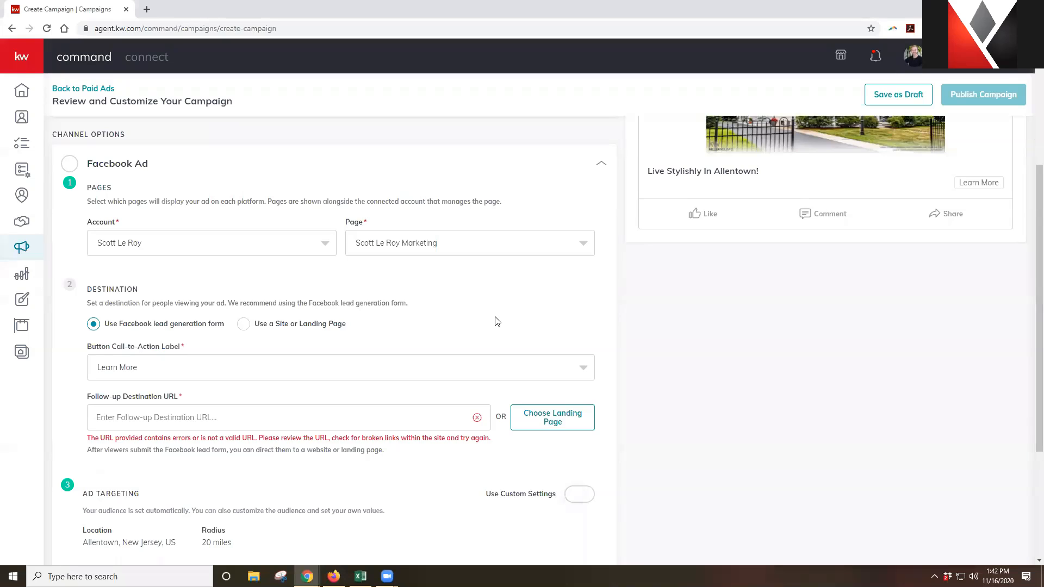
Keep Learn More as the button's call-to-action label
left_click(185, 371)
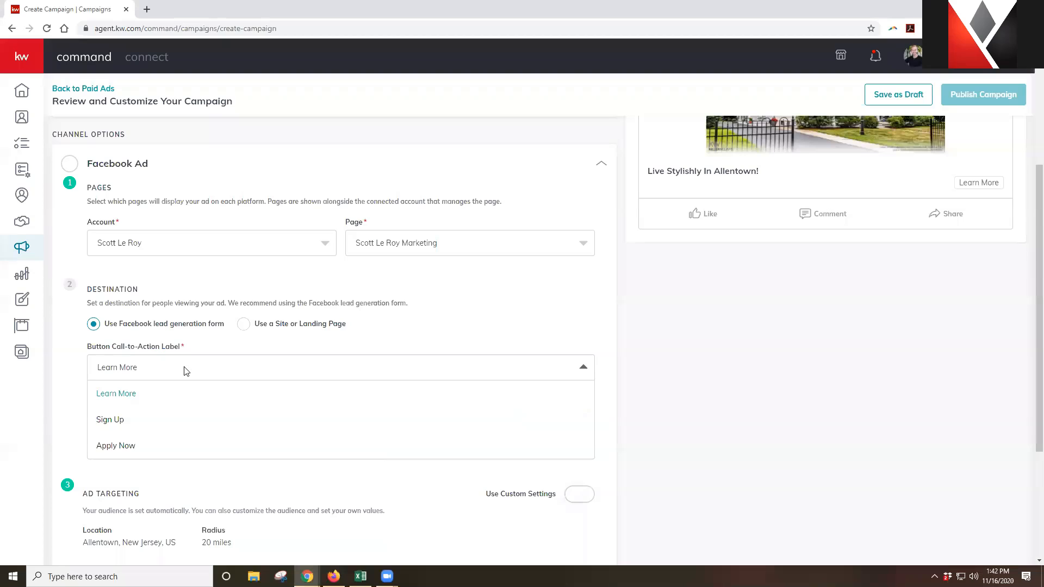
left_click(145, 399)
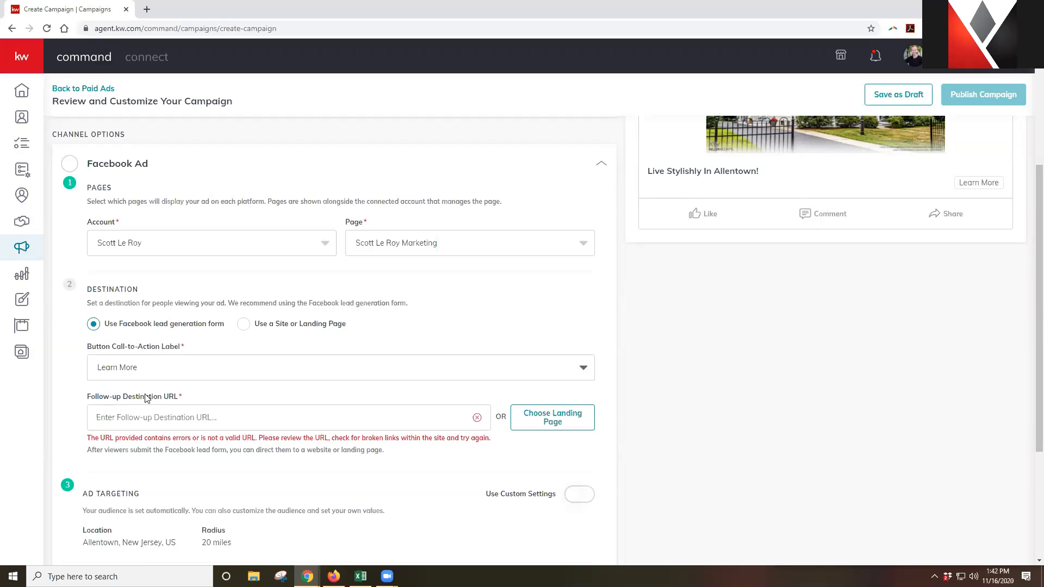
left_click(156, 411)
Select the listing's location text, Allentown, NJ 08501
scroll(797, 452, "up", 4)
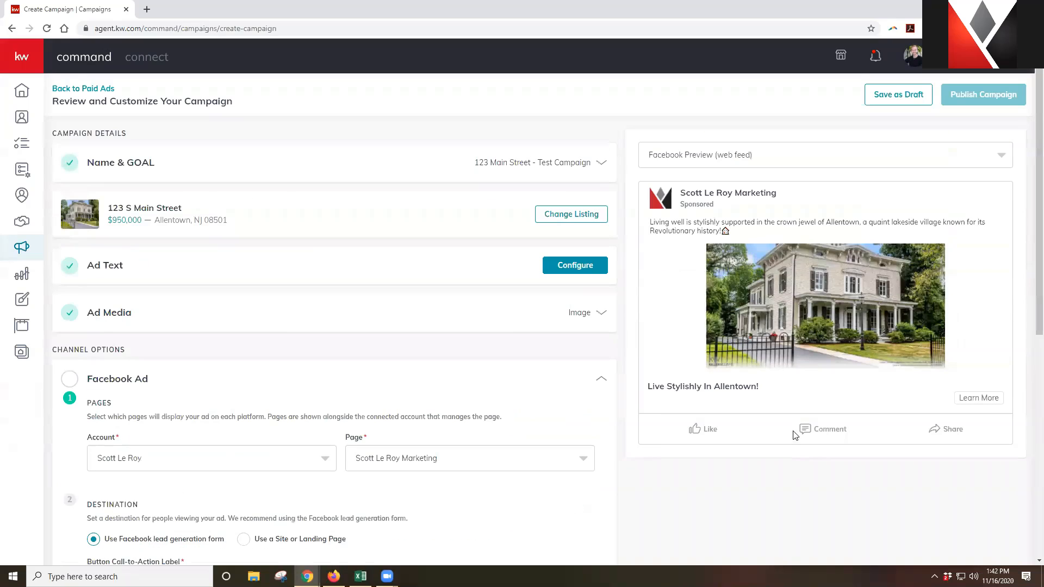
left_click_drag(226, 219, 154, 220)
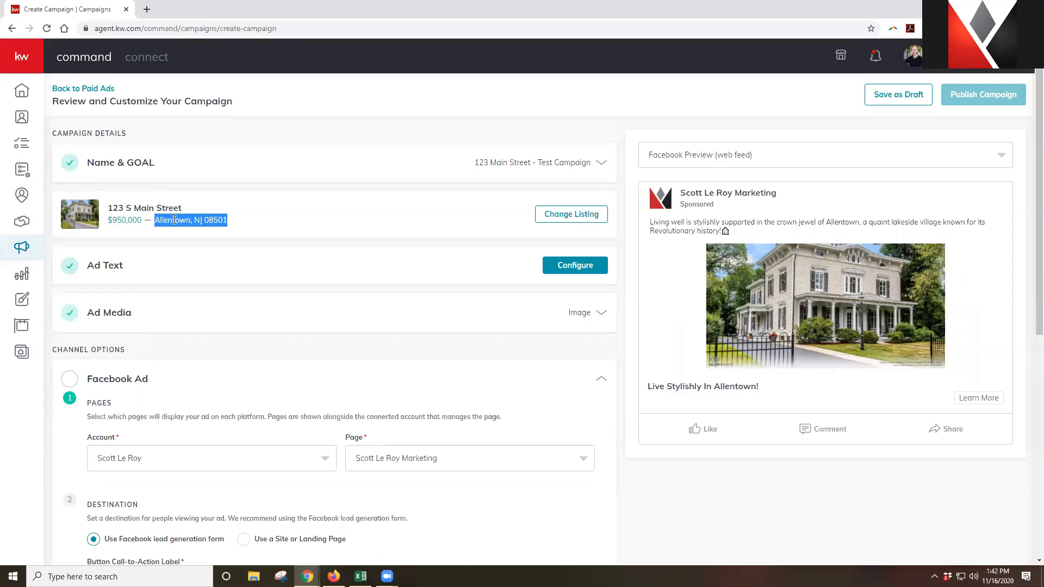
left_click(23, 61)
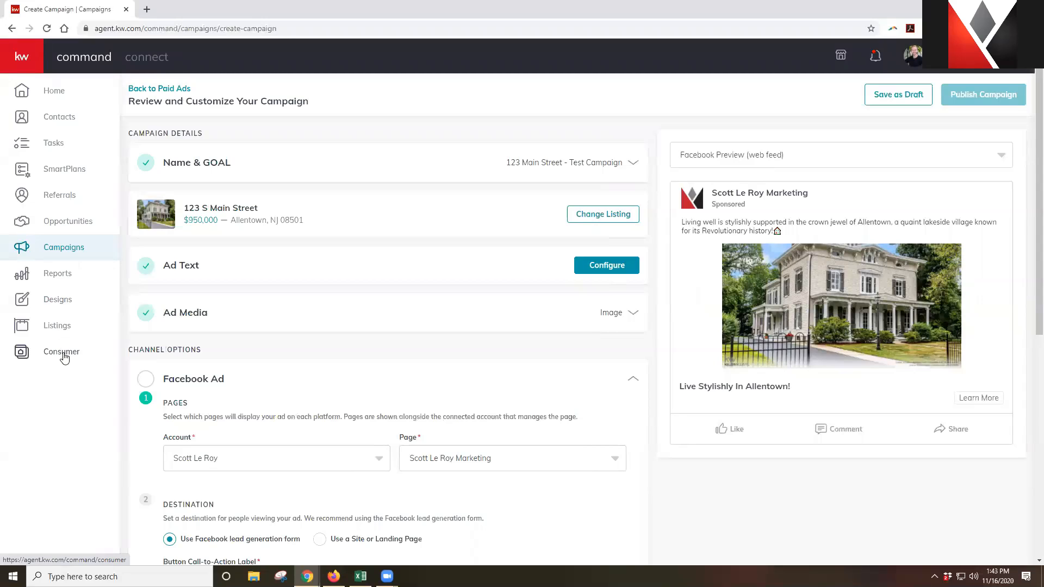
Load the agent's KW website scottleroymarketing.kw.com in a new tab
left_click(147, 9)
type("scottl")
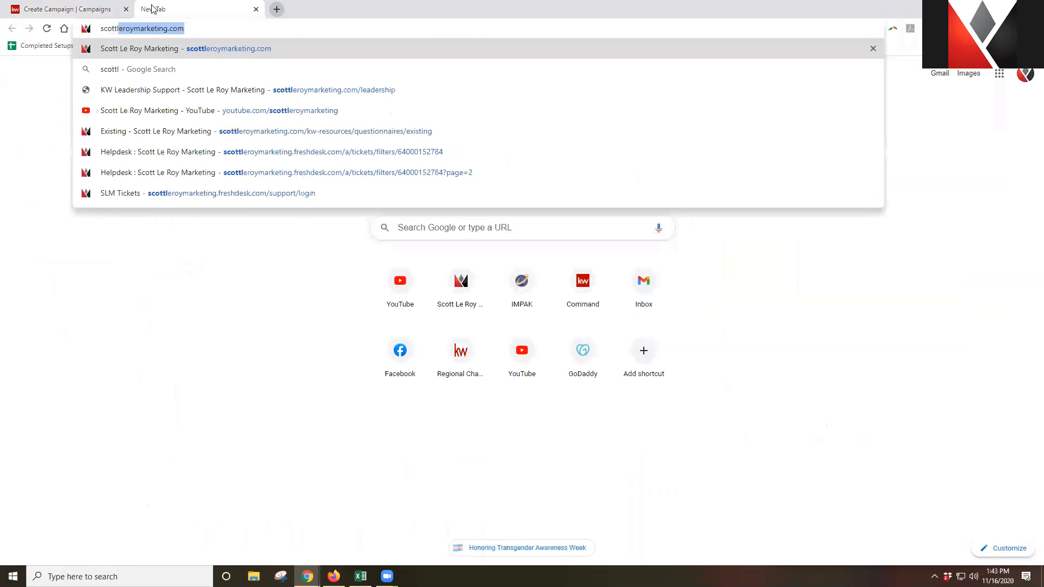
type("eroymarketing.kw.com")
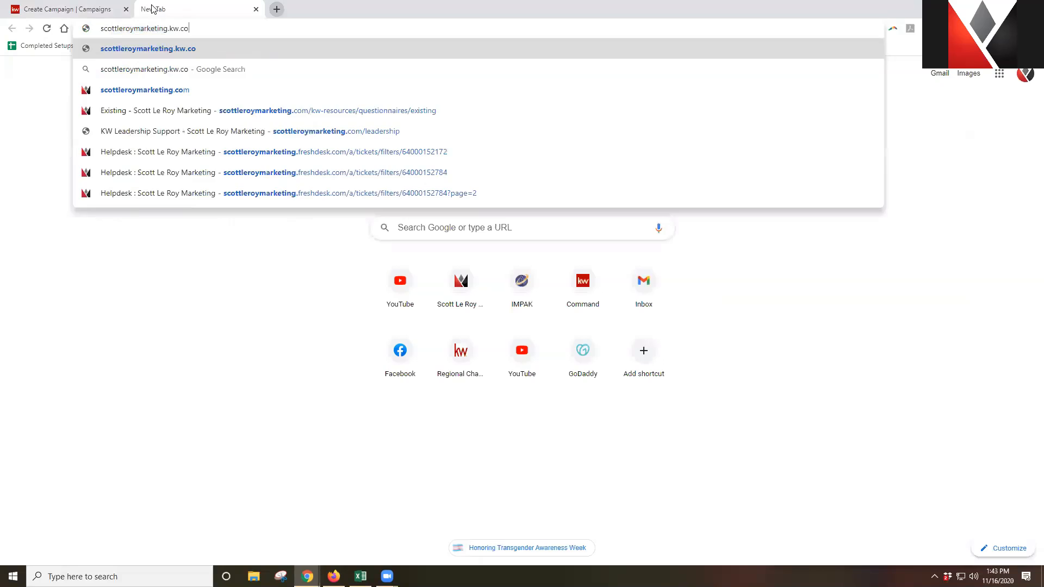
key("Return")
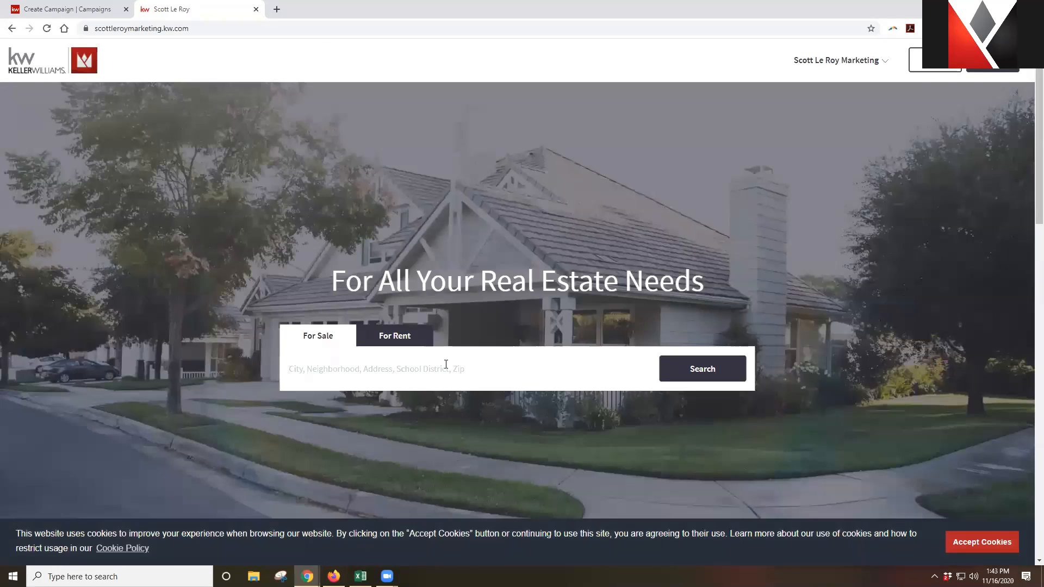
left_click(446, 364)
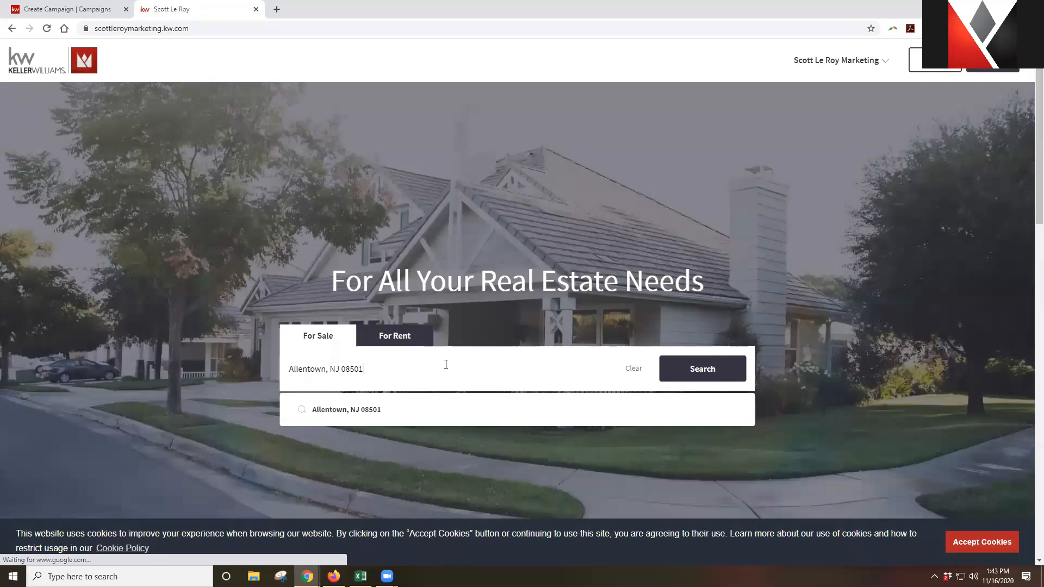
left_click(43, 7)
left_click_drag(264, 209, 184, 210)
key("ctrl+c")
left_click(212, 9)
left_click(290, 370)
key("ctrl+v")
key("Return")
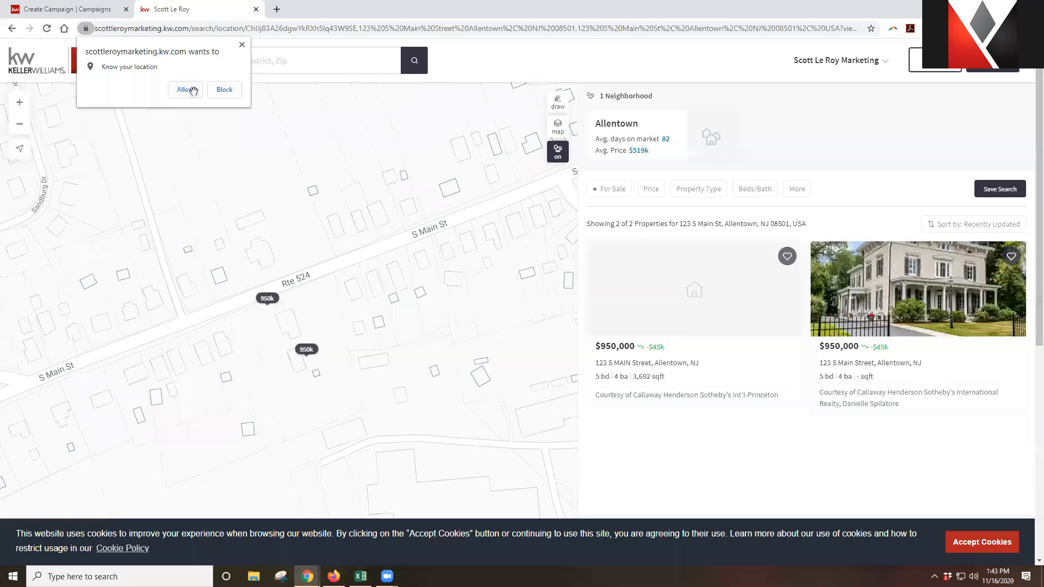
left_click(185, 90)
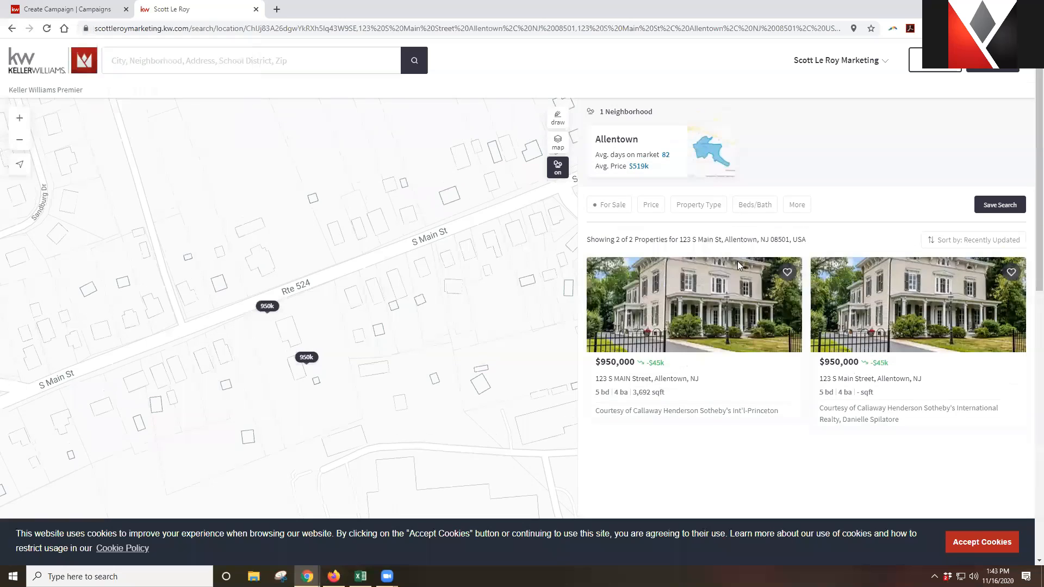
left_click(715, 308)
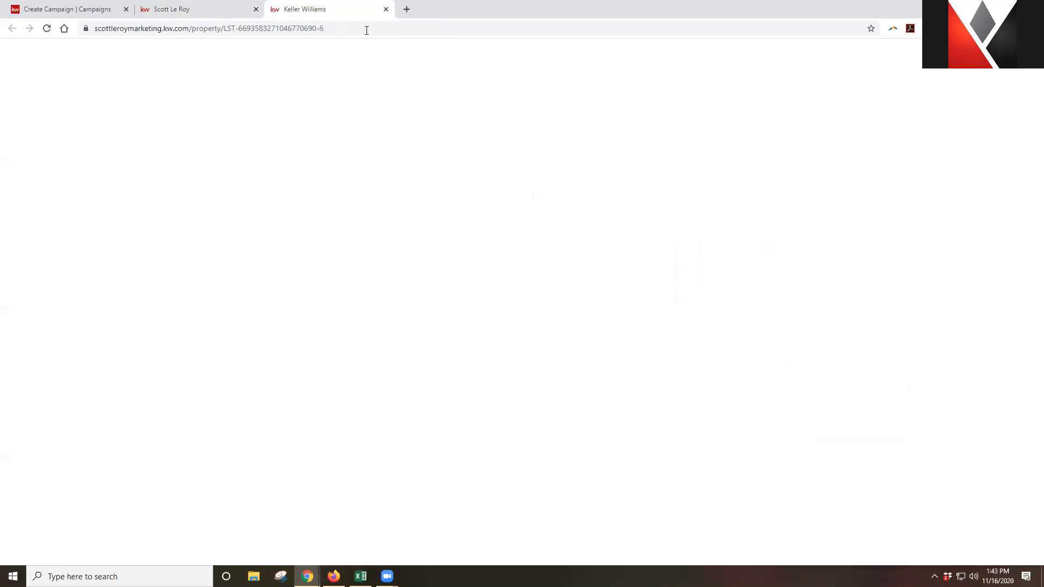
left_click(366, 26)
key("ctrl+c")
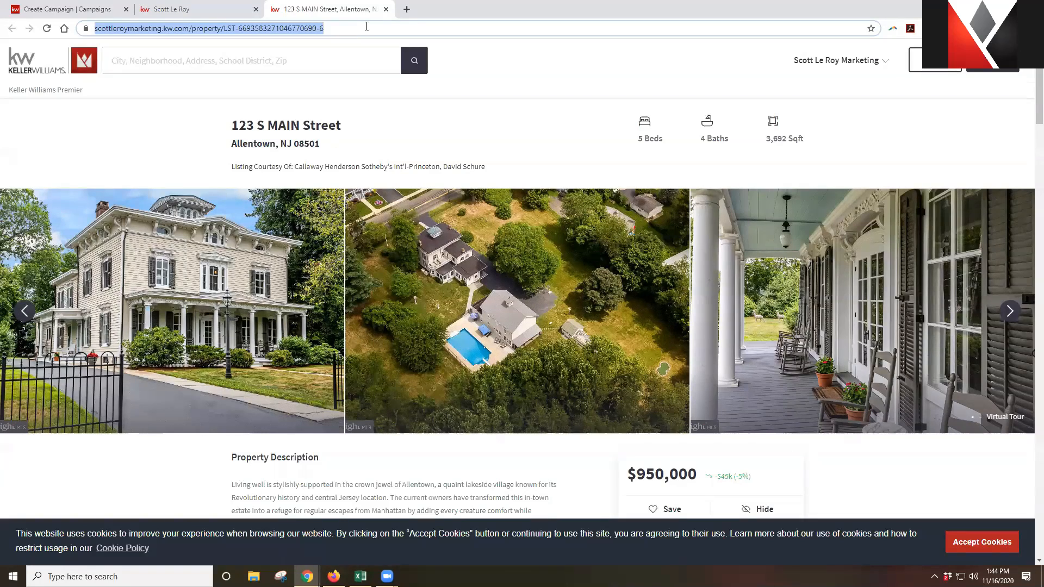
left_click(66, 10)
scroll(381, 484, "down", 3)
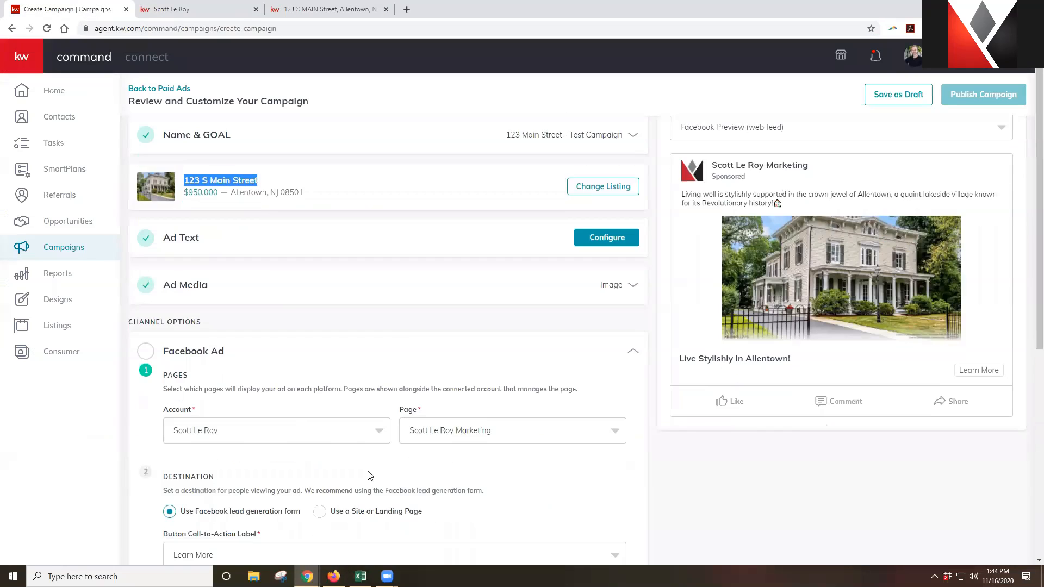
triple_click(206, 472)
key("ctrl+v")
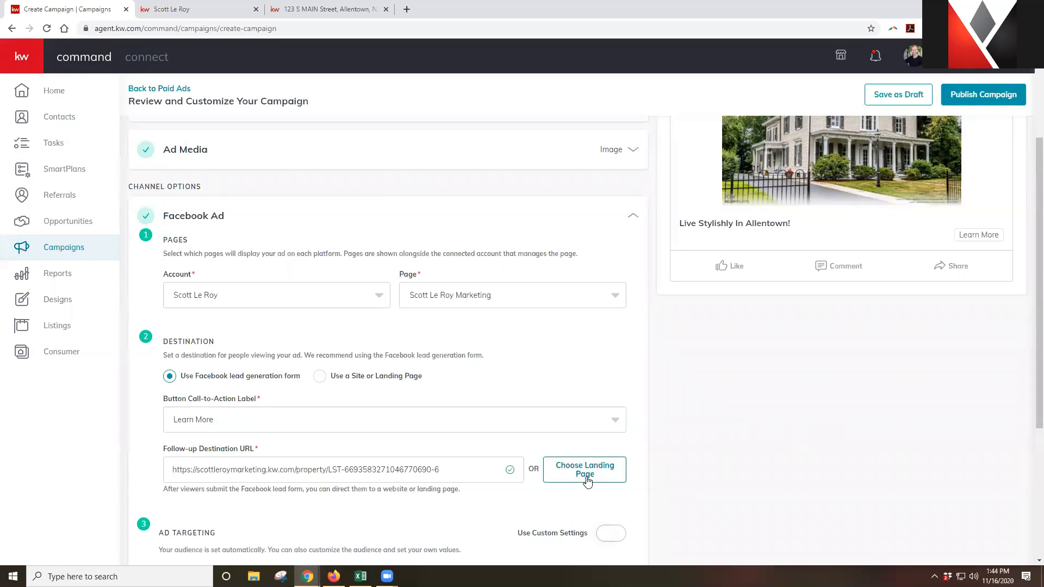
scroll(676, 433, "down", 2)
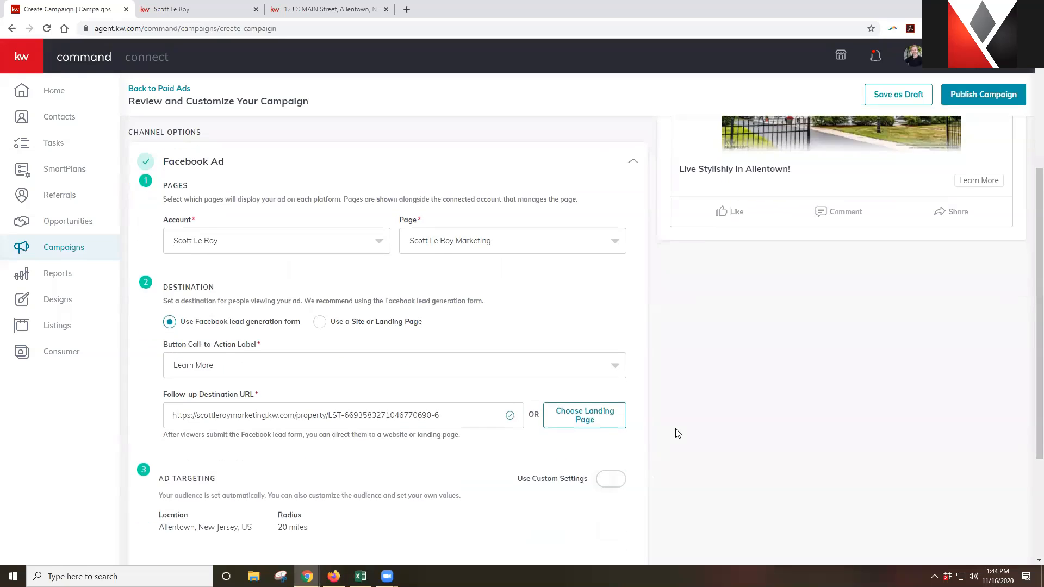
scroll(677, 433, "down", 1)
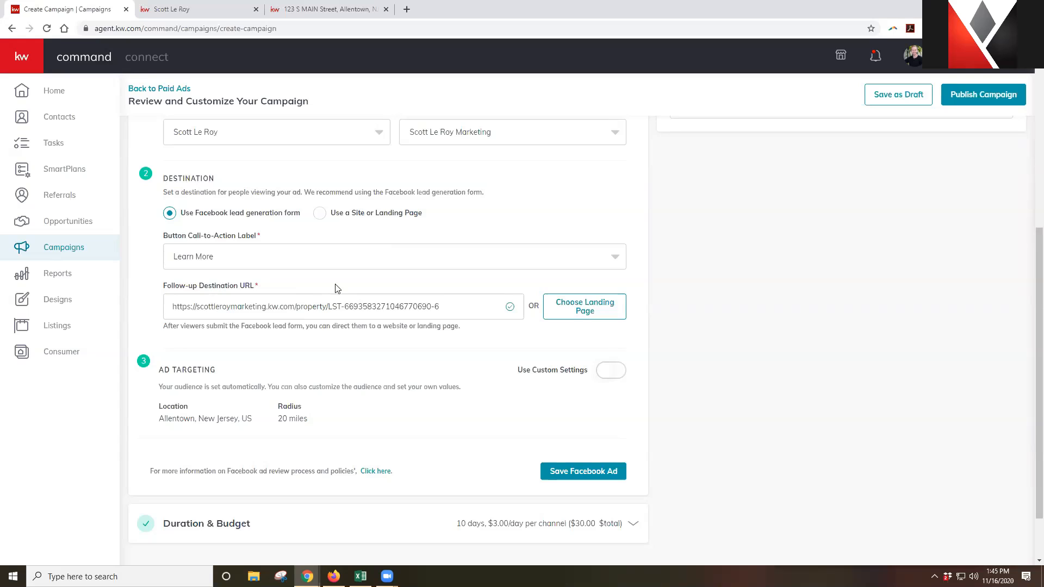
scroll(351, 306, "down", 1)
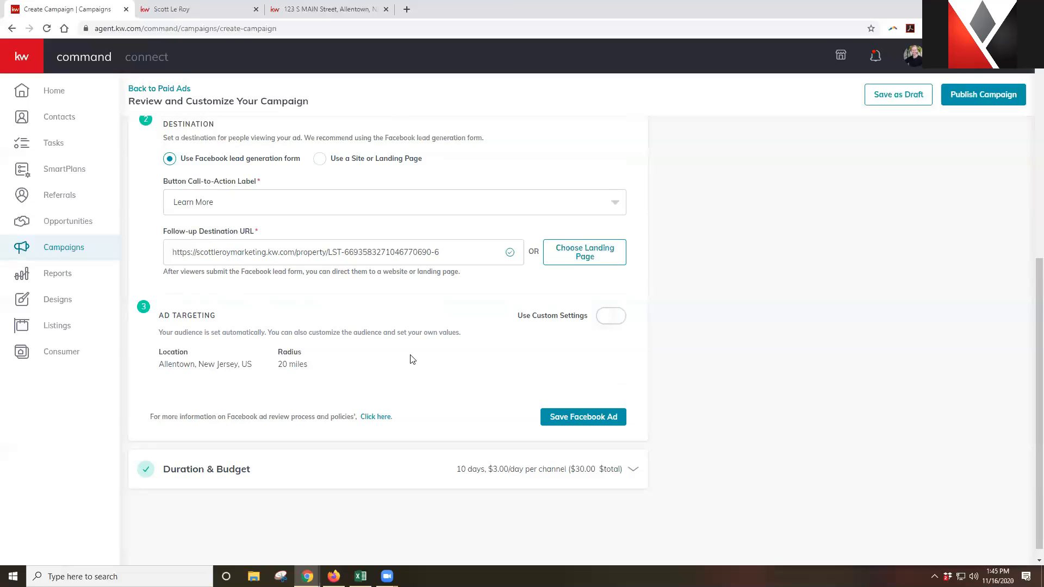
Turn on custom audience targeting, trying database-contact targeting and then removing it
left_click(609, 323)
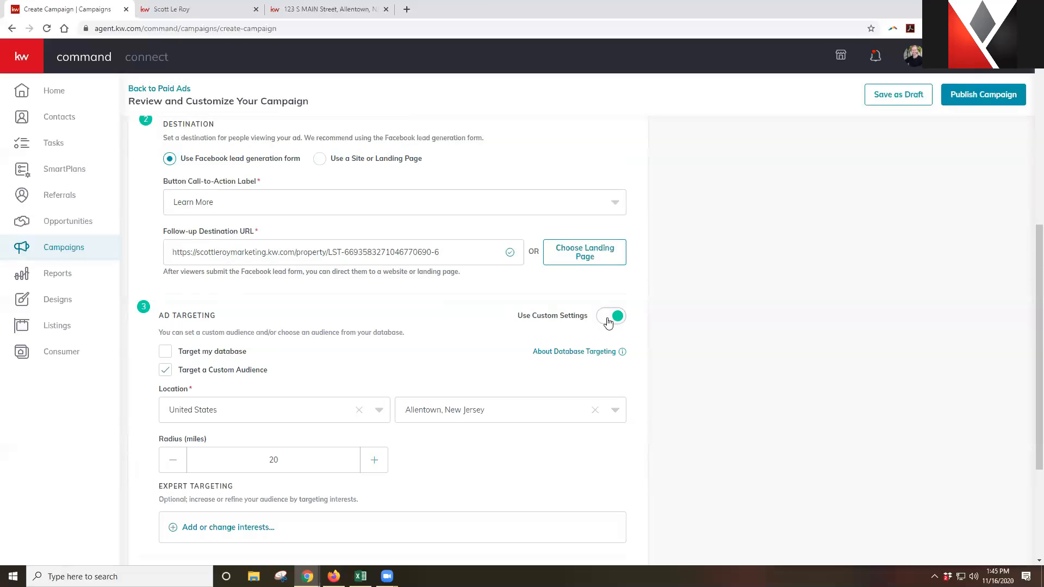
left_click(166, 352)
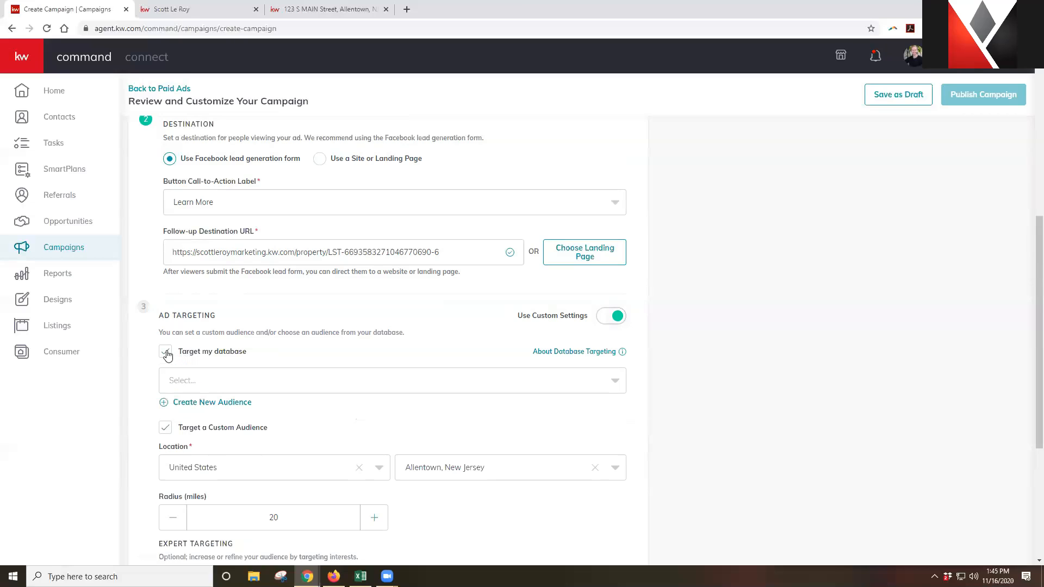
left_click(194, 380)
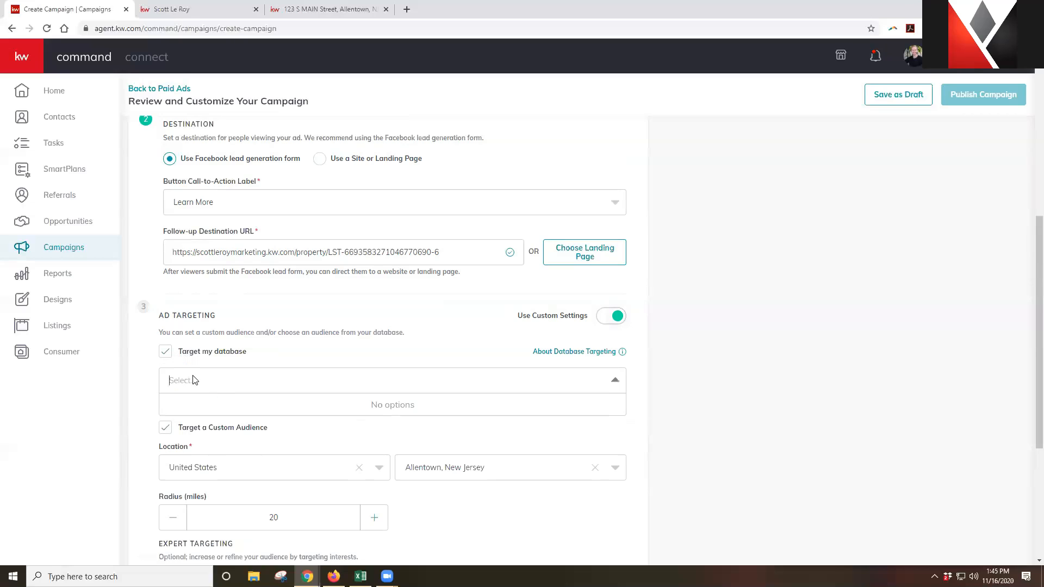
left_click(165, 353)
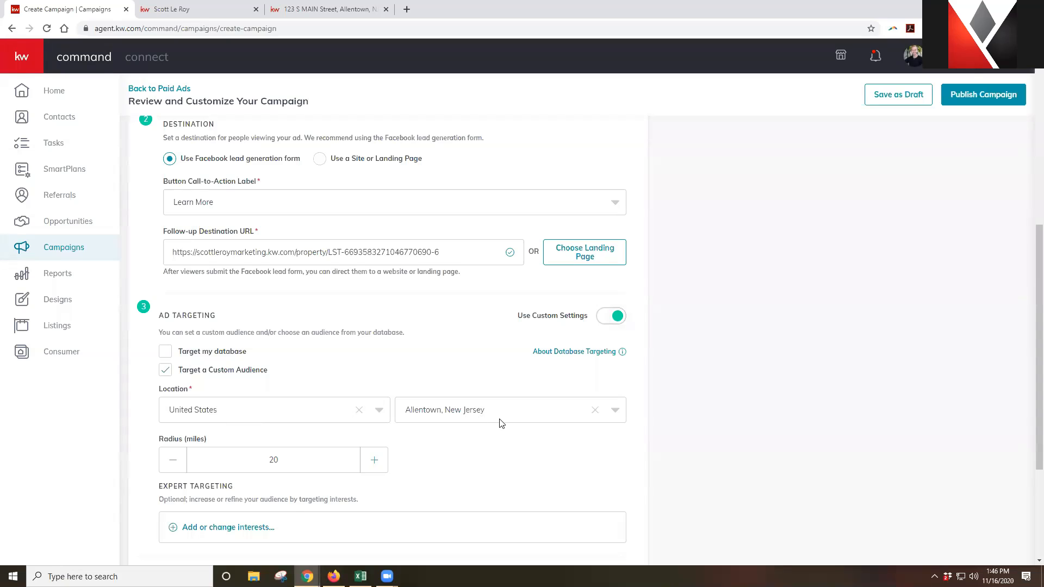
Reduce the ad targeting radius around Allentown from 20 to 15 miles
scroll(500, 423, "up", 7)
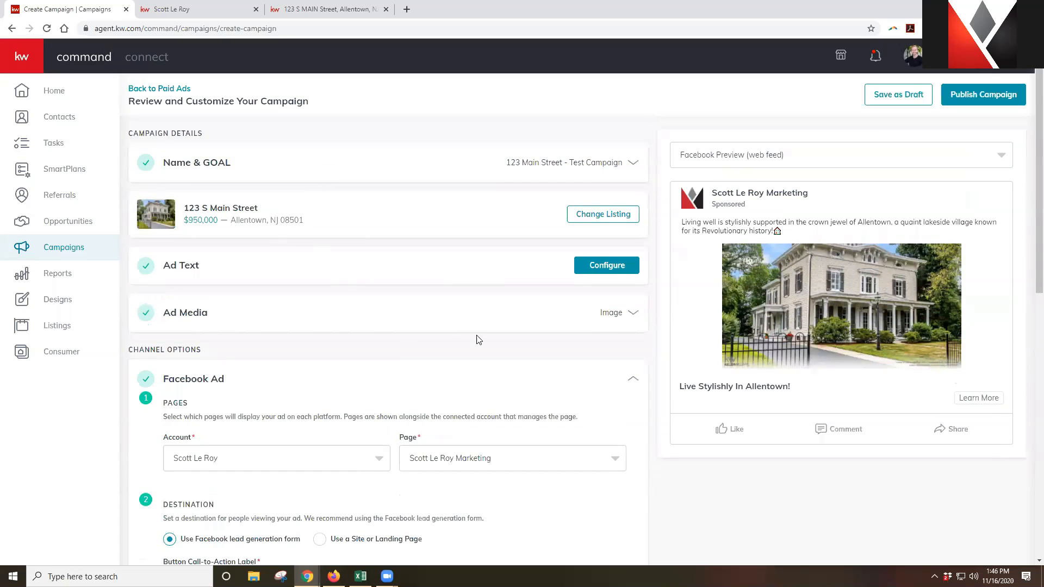
scroll(478, 343, "down", 8)
scroll(483, 350, "down", 1)
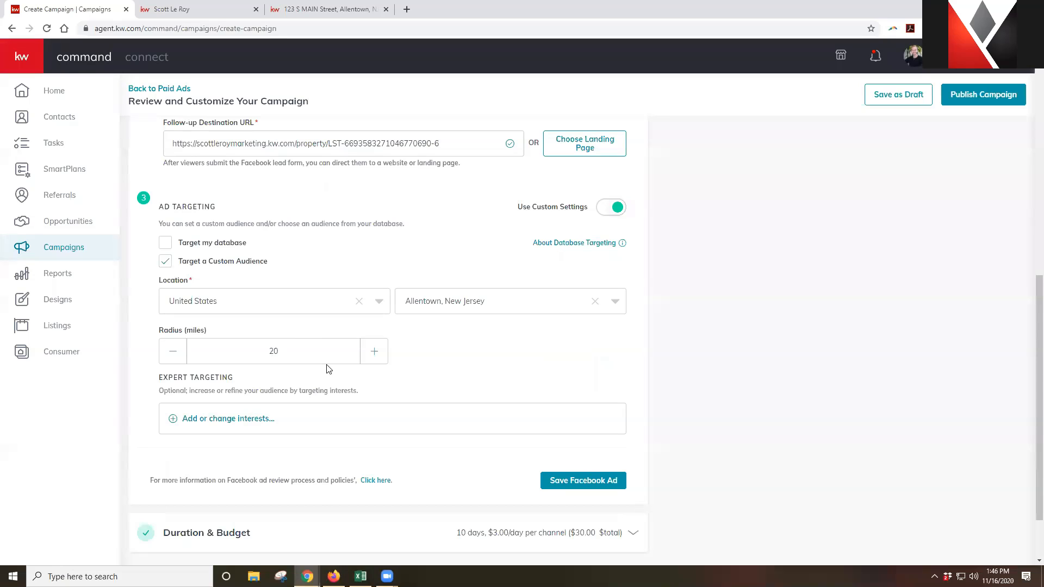
left_click(173, 357)
left_click(173, 357)
left_click(173, 357)
In Expert Targeting, search interests for 'home' and add Home
left_click(191, 422)
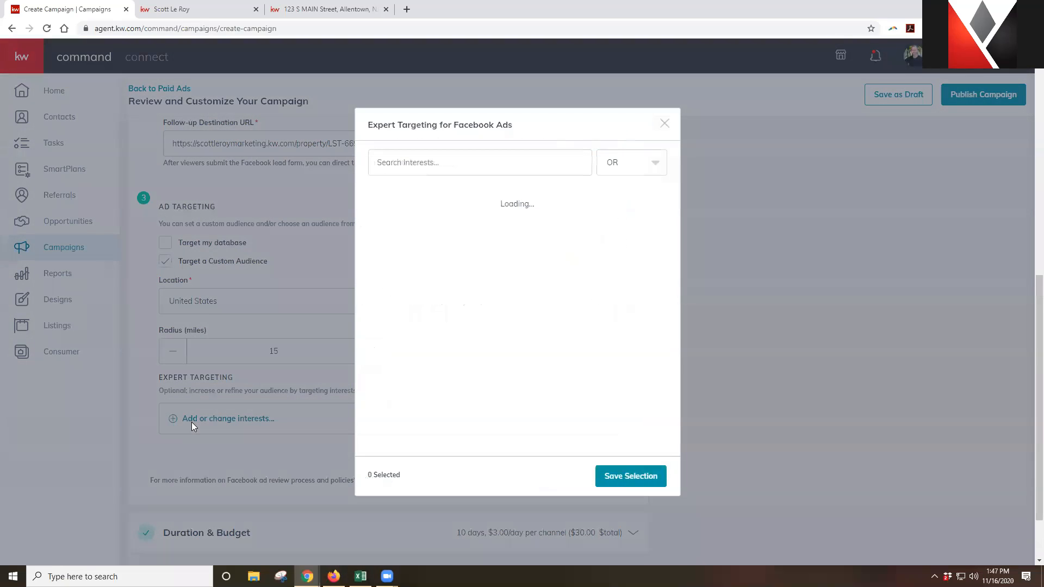
left_click(516, 168)
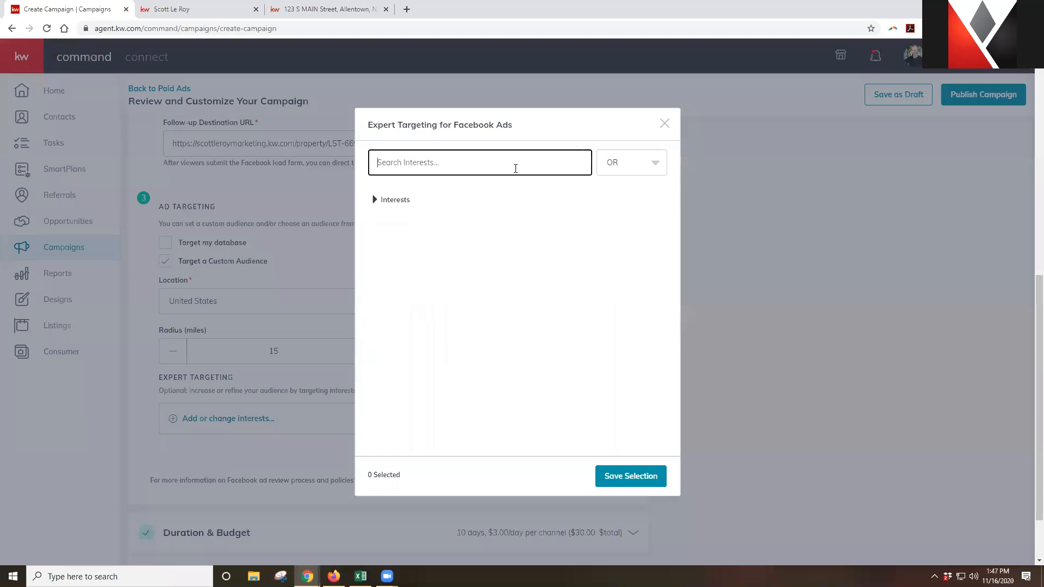
left_click(401, 204)
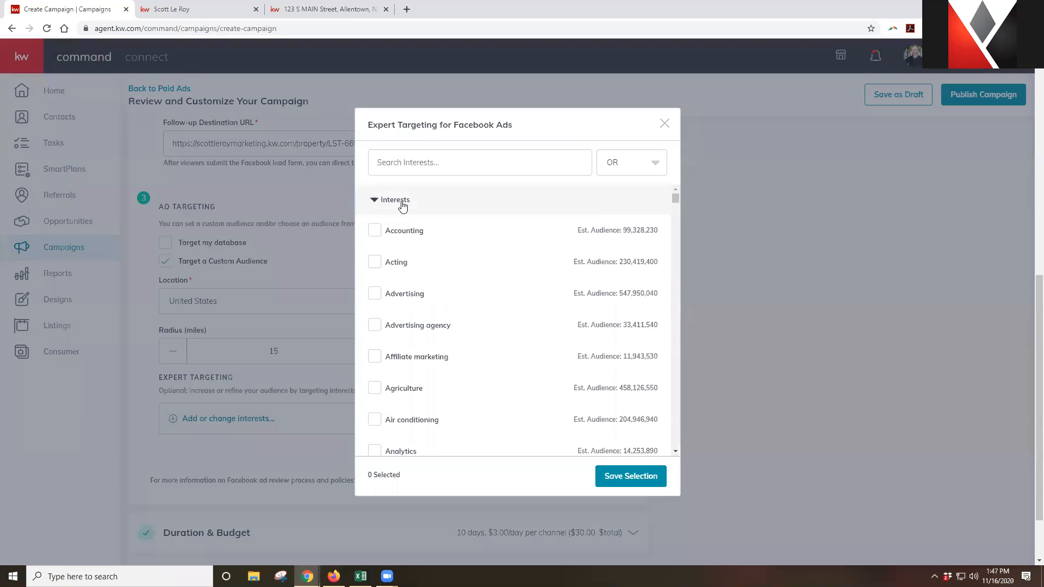
mouse_move(413, 229)
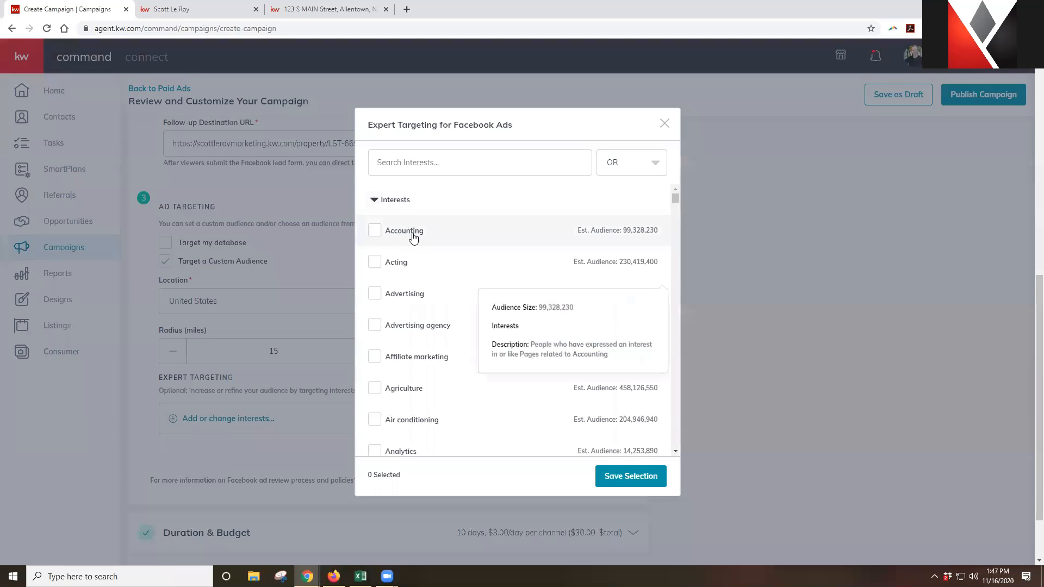
mouse_move(410, 270)
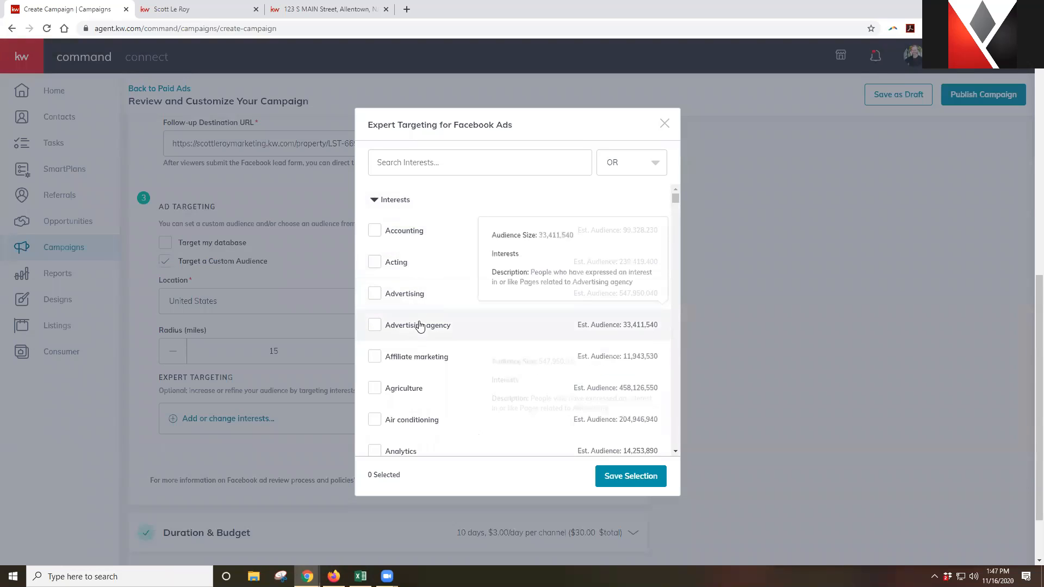
left_click(450, 168)
type("home")
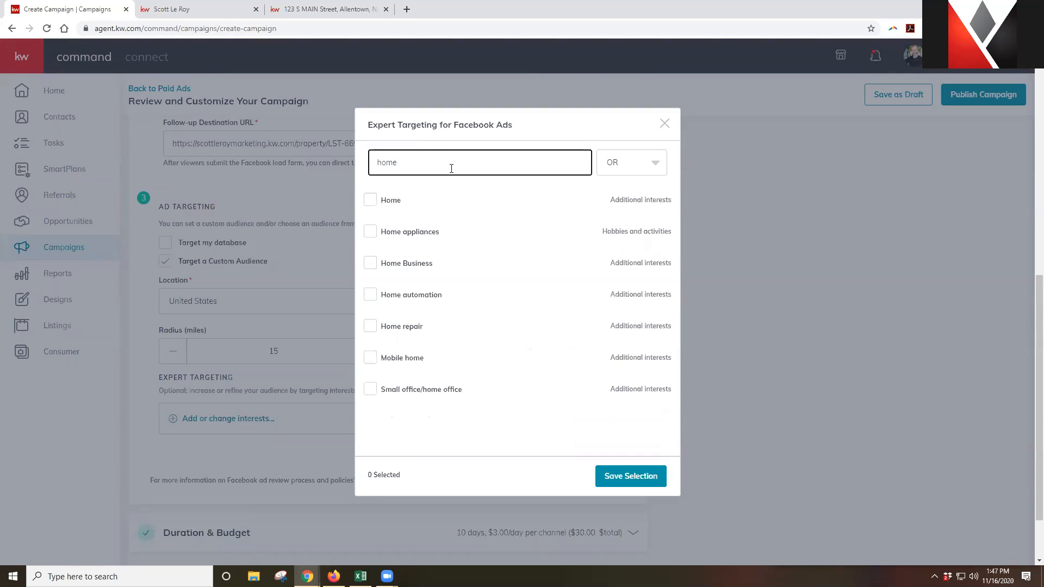
mouse_move(407, 205)
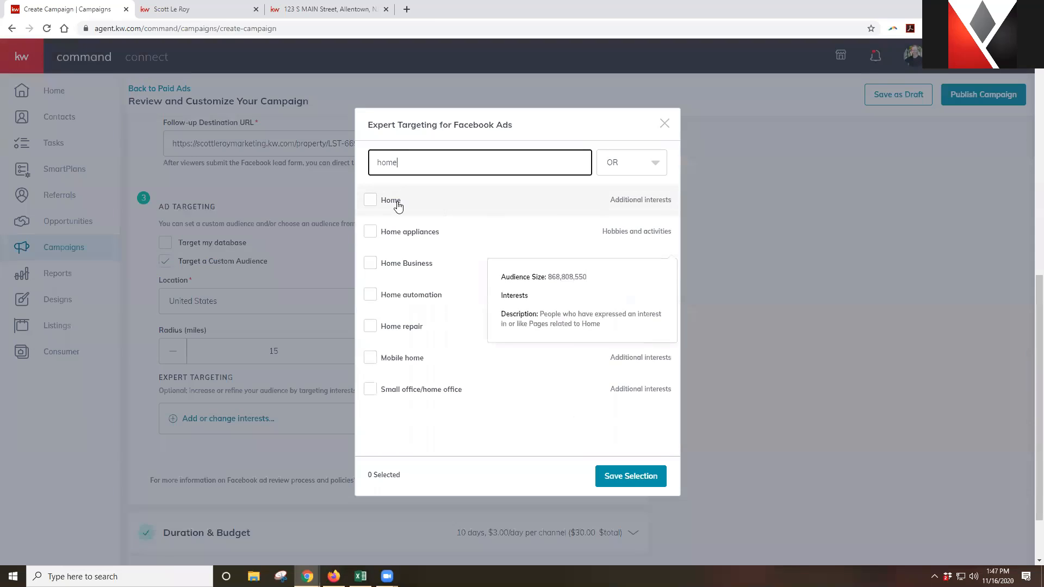
left_click(399, 207)
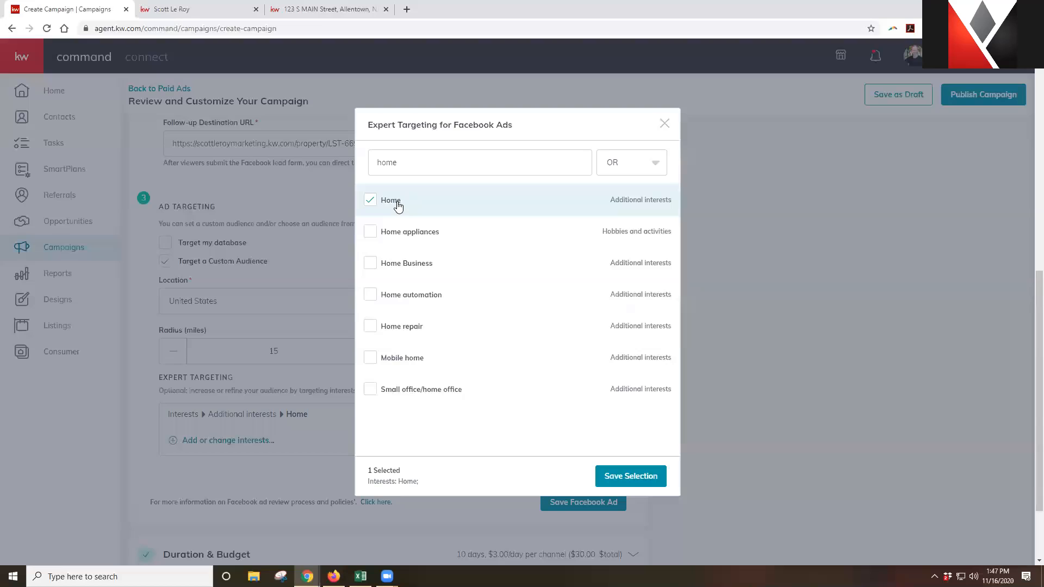
Add Home Business and Home repair as targeted interests
mouse_move(407, 266)
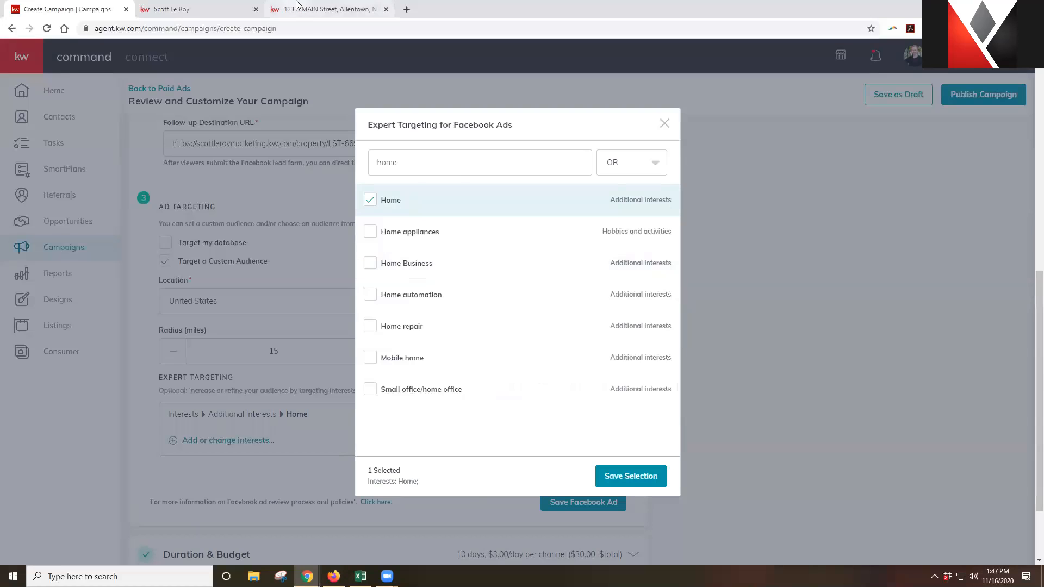
left_click(327, 9)
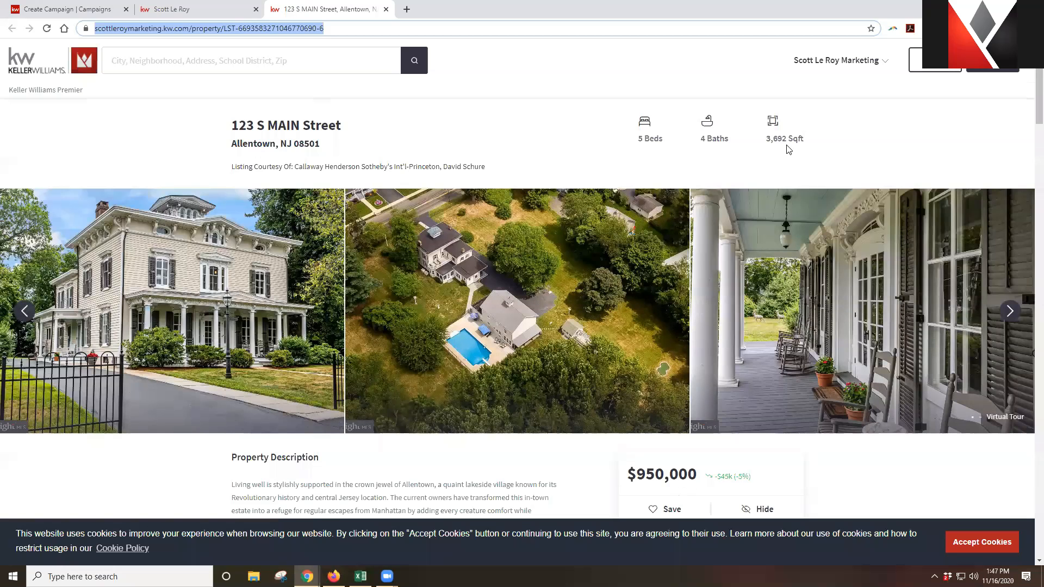
left_click(86, 8)
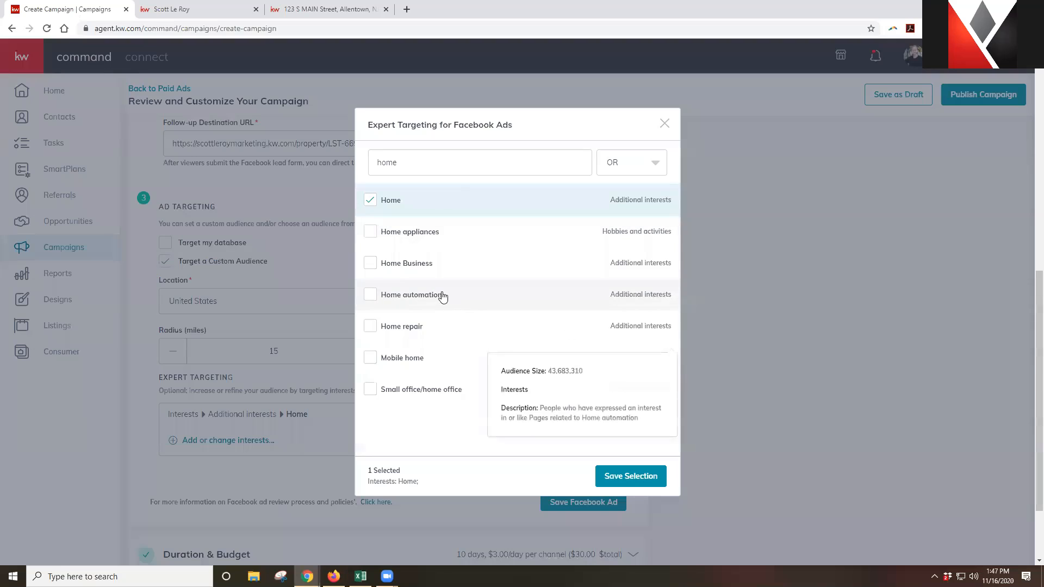
left_click(430, 269)
mouse_move(405, 332)
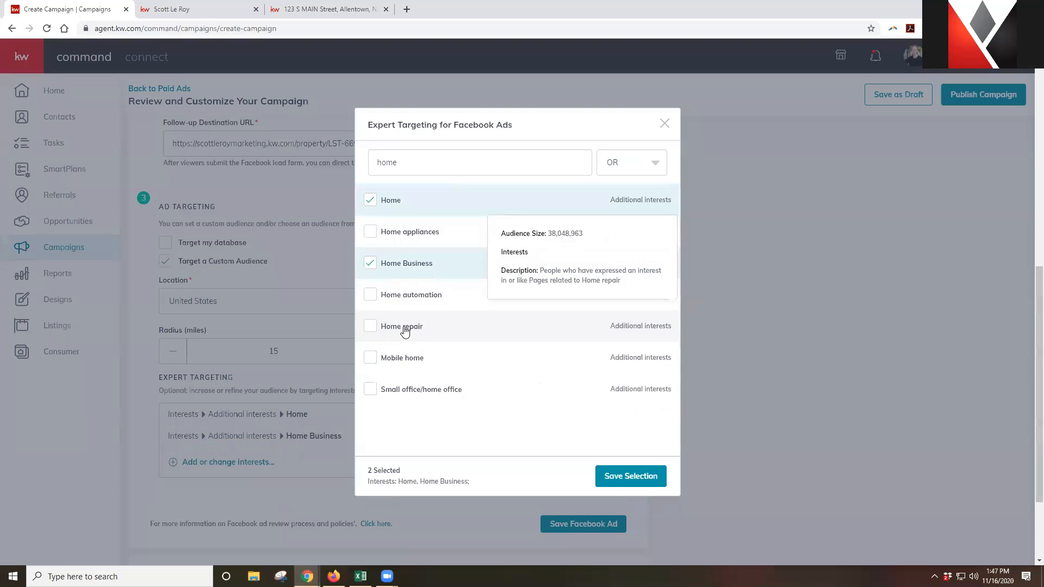
left_click(405, 332)
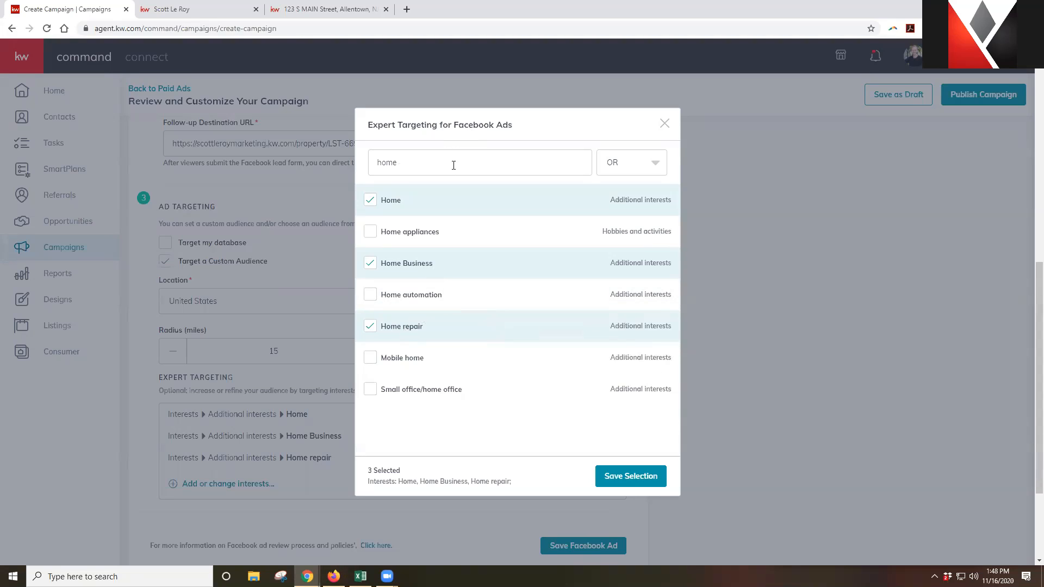
Keep the interest combination set to OR and save the selection
left_click(649, 169)
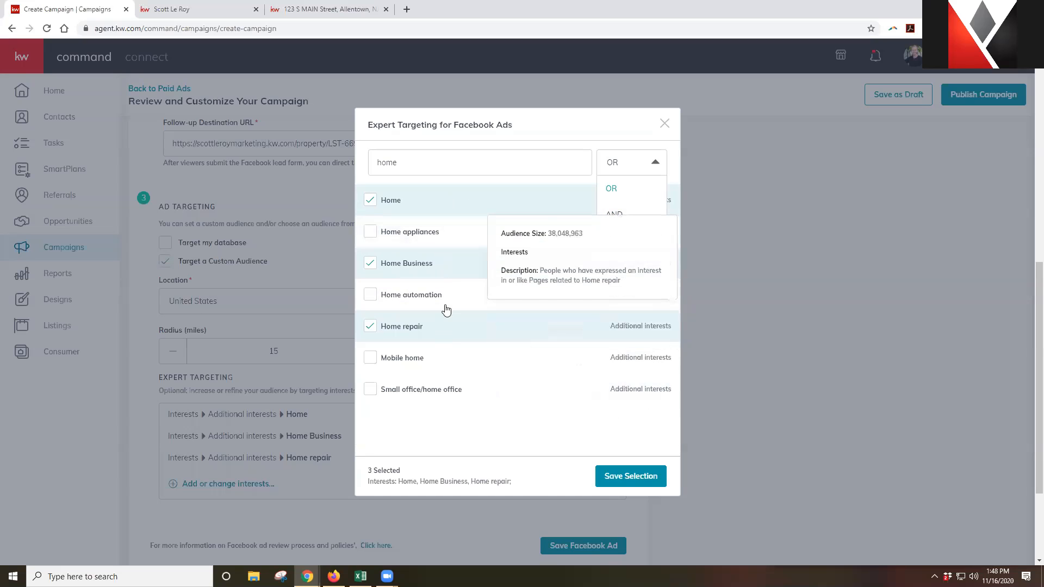
left_click(512, 143)
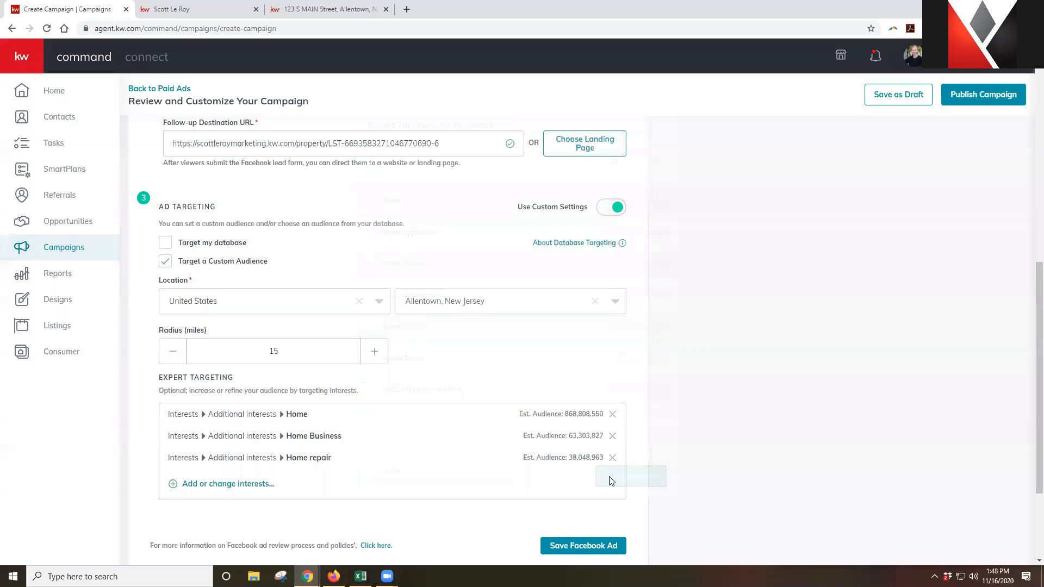
left_click(610, 482)
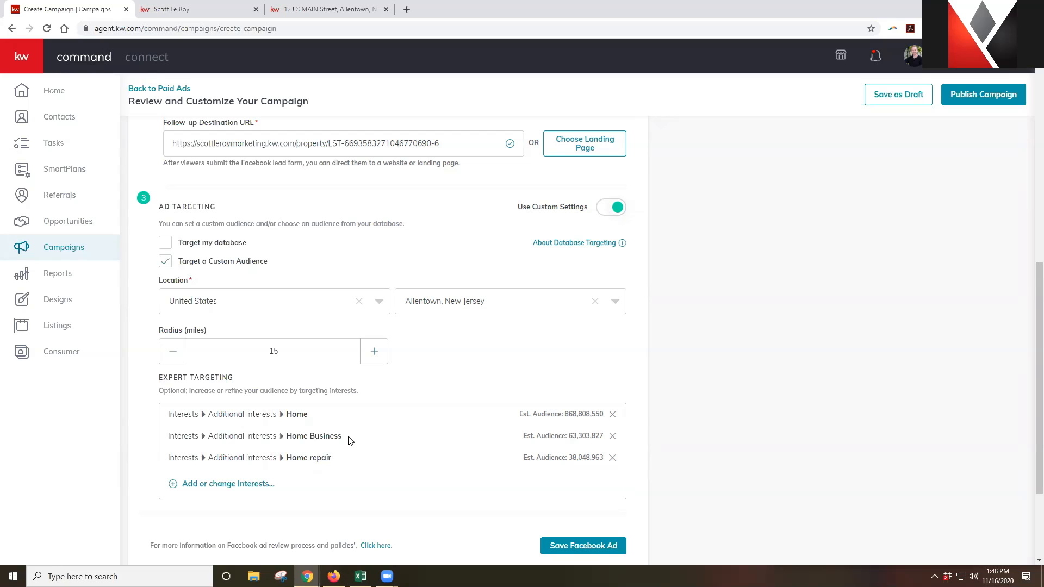
Search interests for 'real estate' and add Real estate investing
left_click(253, 491)
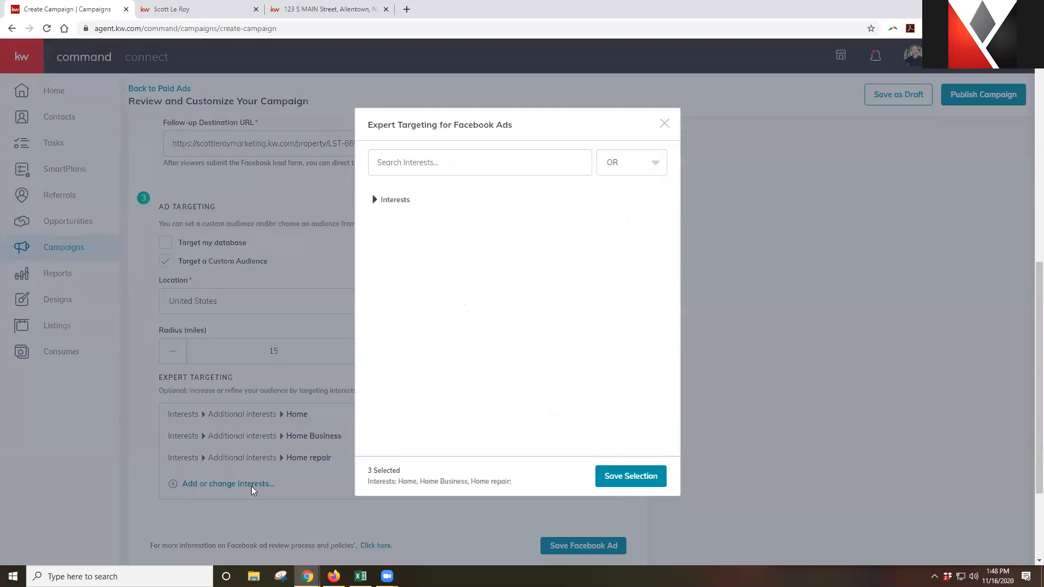
left_click(398, 199)
left_click(424, 160)
type("real estate")
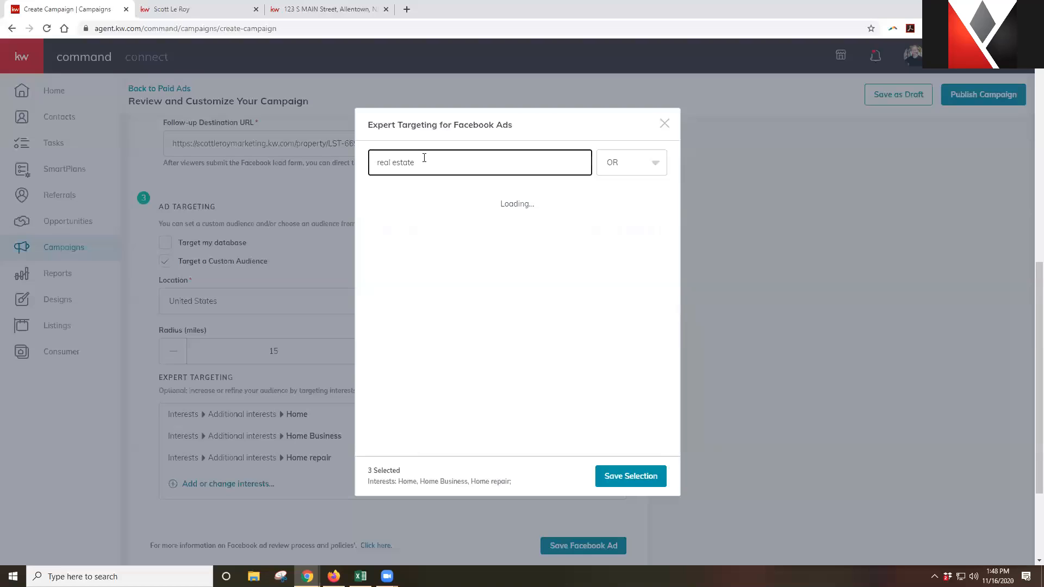
mouse_move(420, 234)
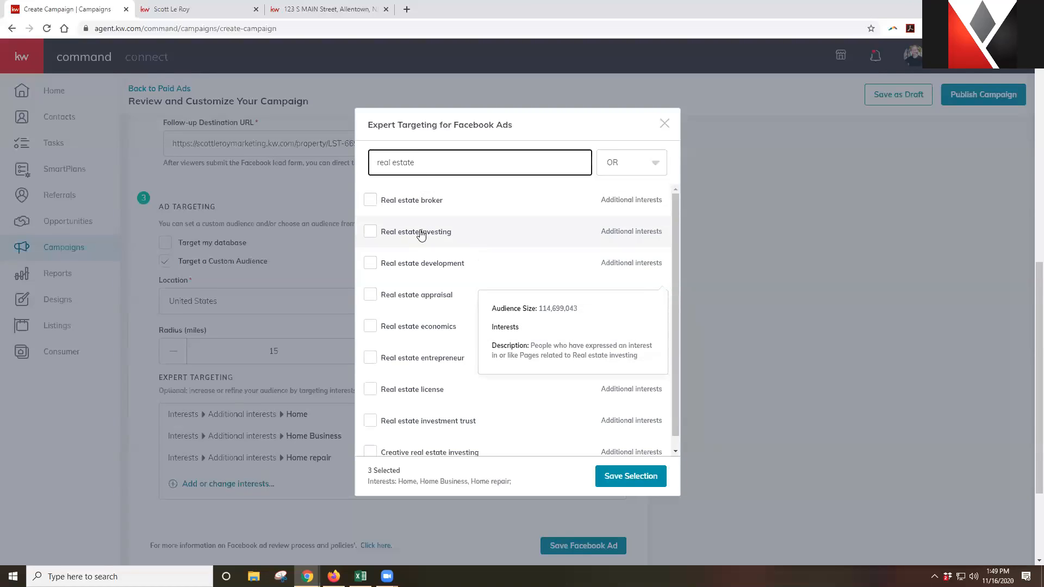
left_click(420, 233)
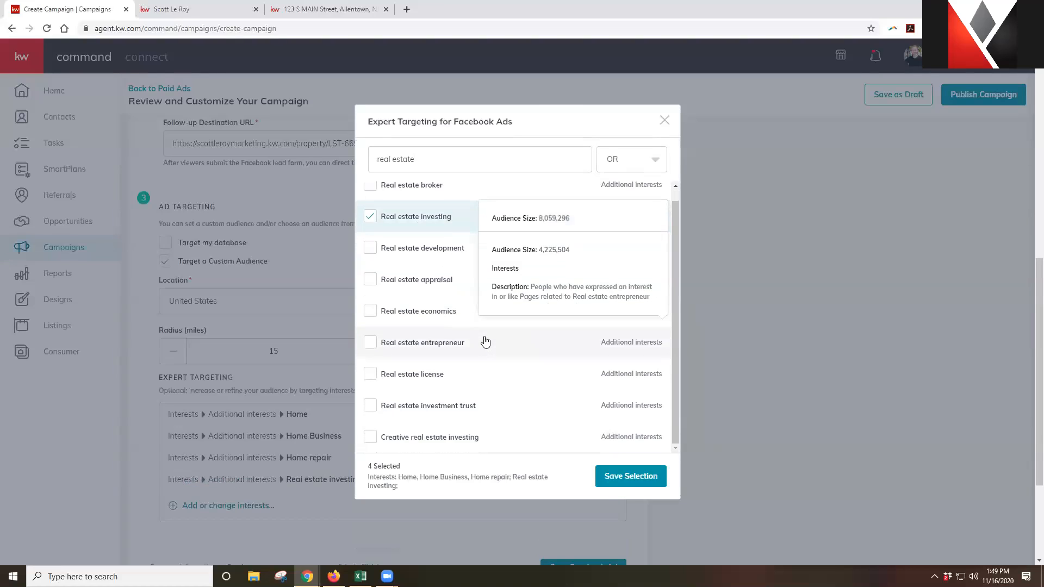
Search 'luxury' and add Luxury vehicle and Luxury property interests
triple_click(464, 157)
type("luxury")
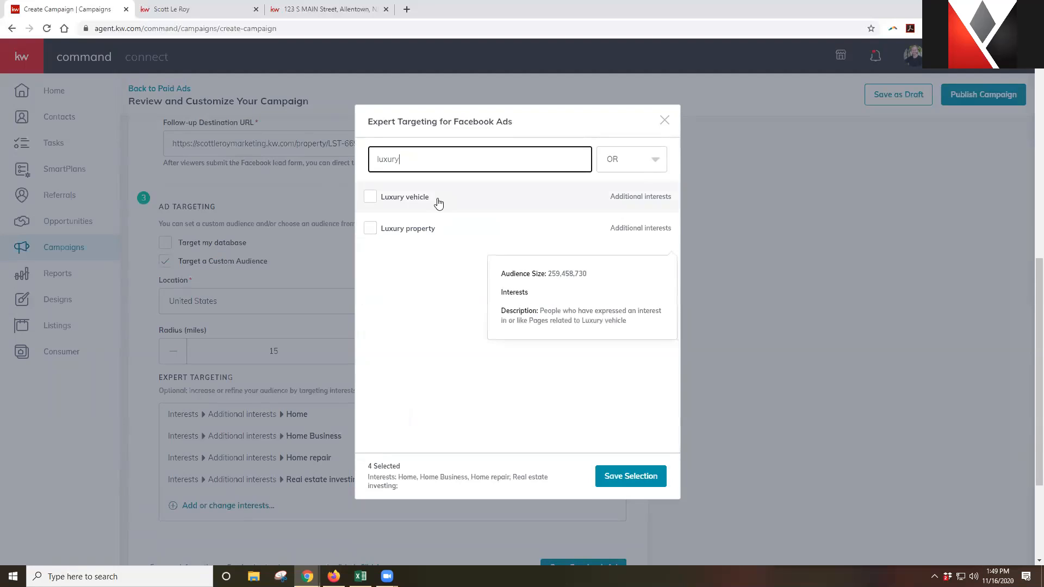
left_click(438, 203)
left_click(419, 235)
Search and add Homes.com, realtor.com and Zillow as targeting interests
left_click_drag(422, 159, 375, 154)
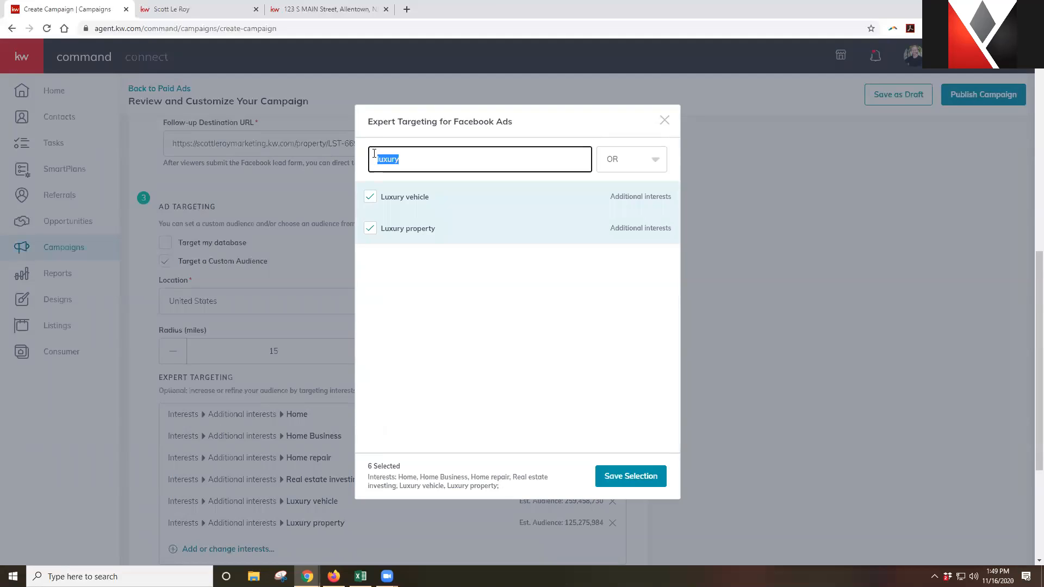
type("homes.com")
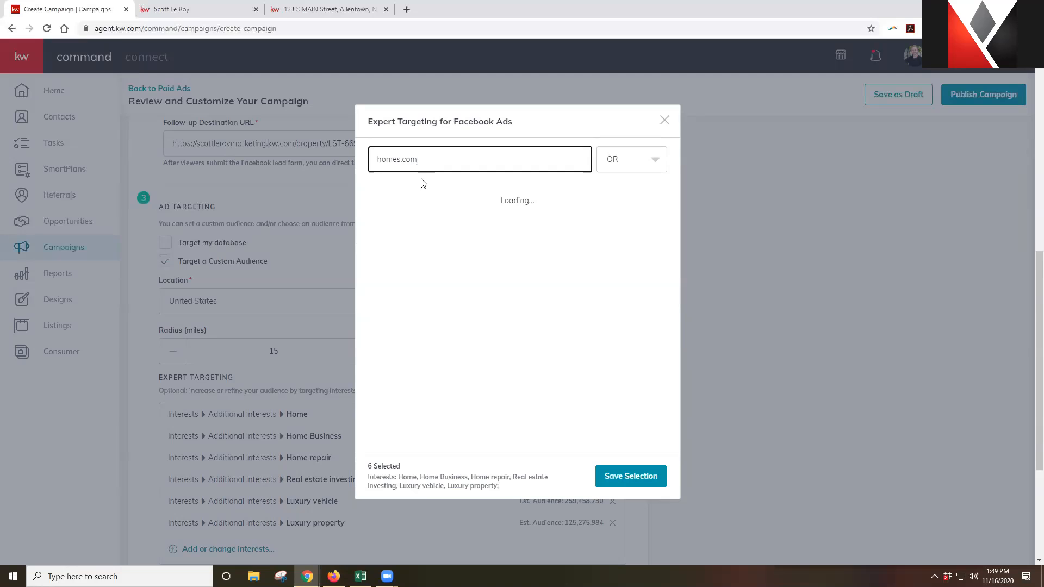
left_click(419, 198)
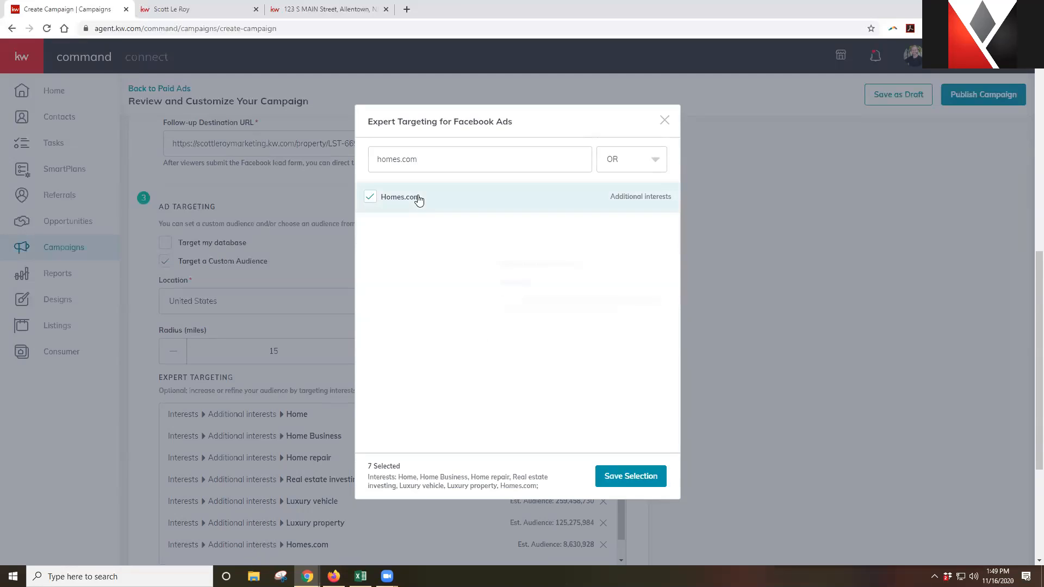
left_click_drag(429, 159, 310, 153)
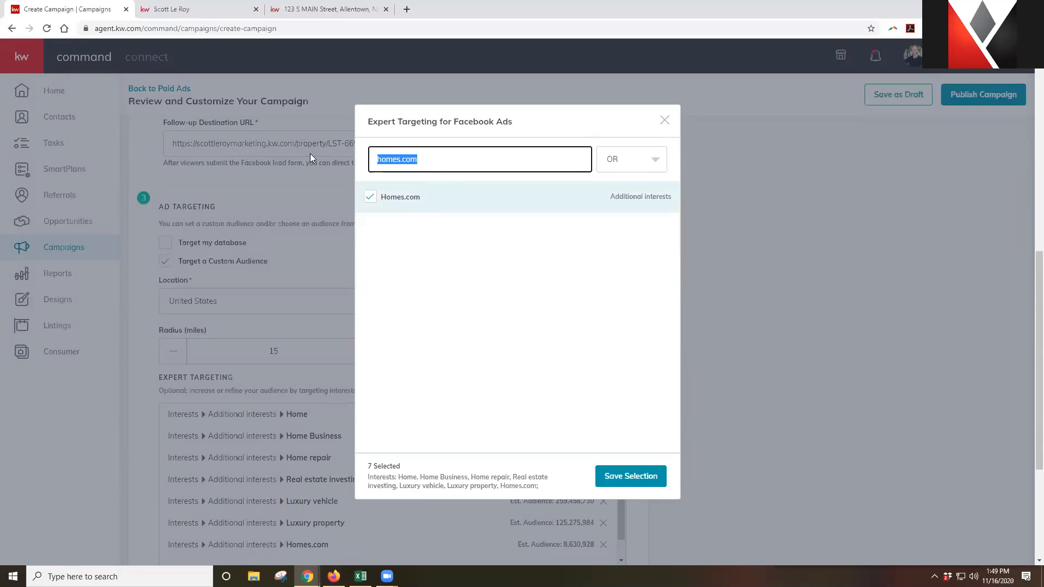
type("realtor.com")
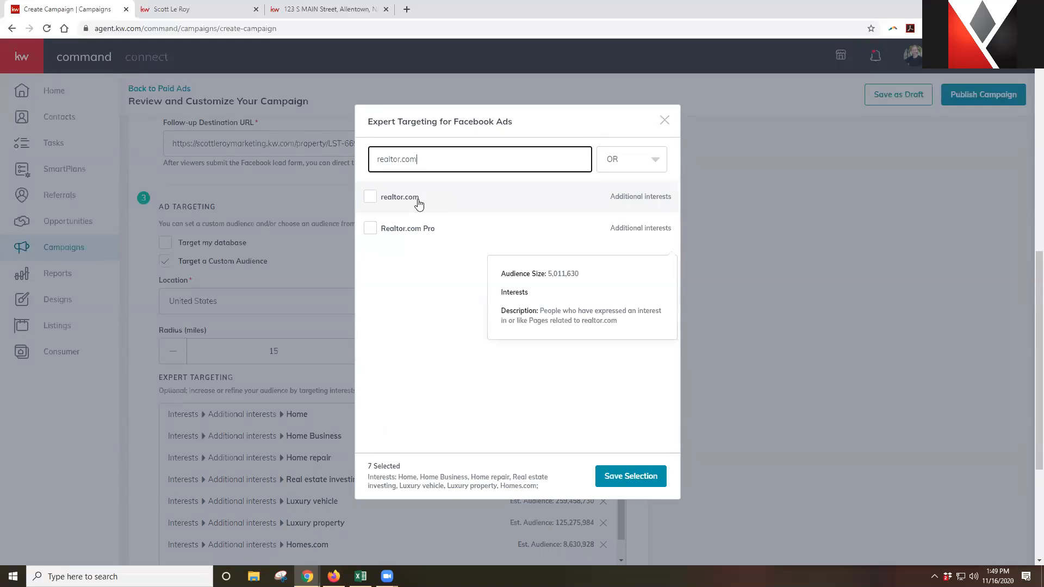
left_click(419, 204)
left_click_drag(435, 155, 331, 152)
type("zillow")
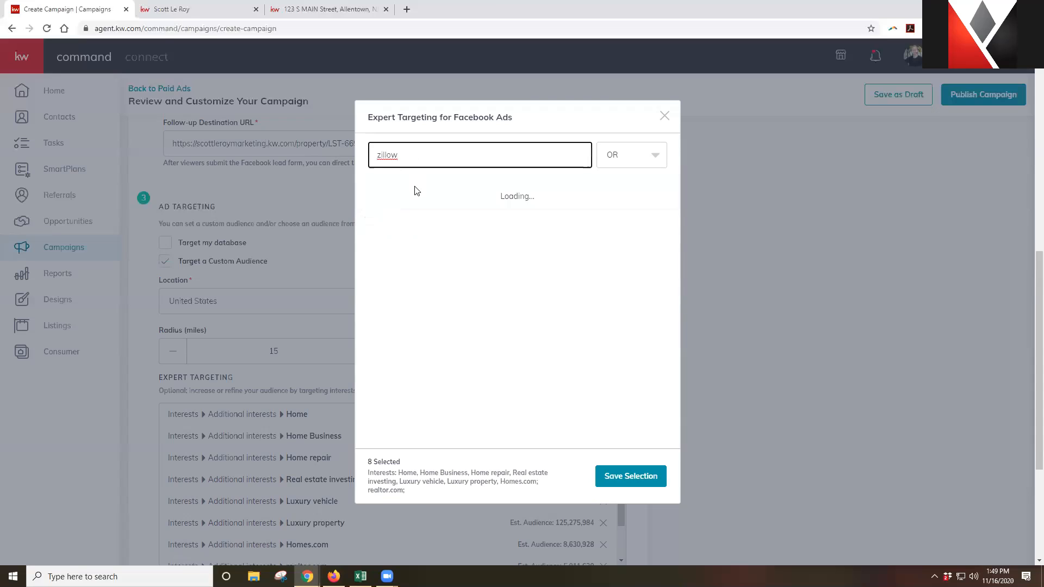
left_click(415, 195)
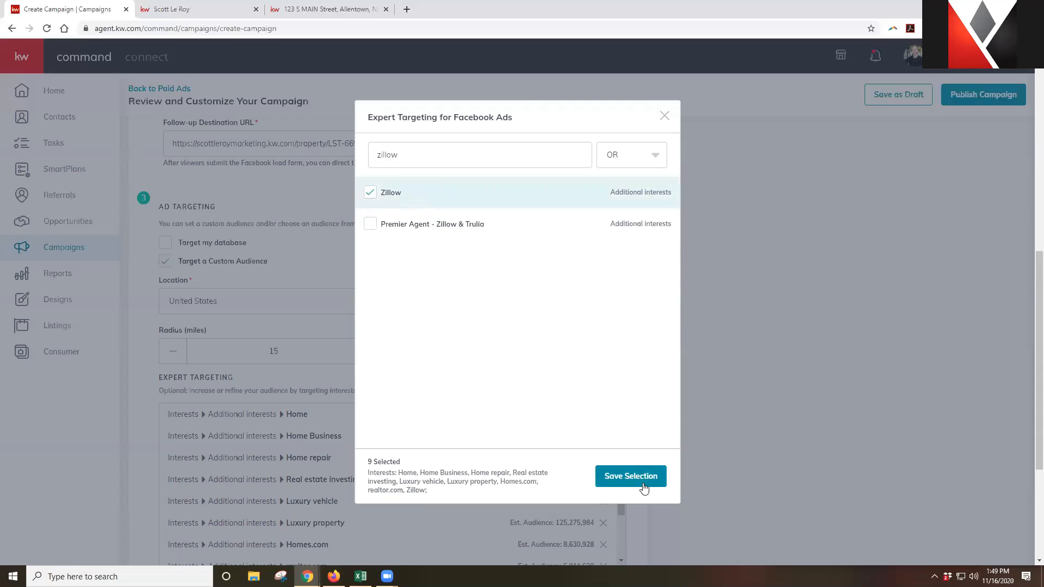
Re-search realtor.com to check it, then save the interest selection
mouse_move(504, 214)
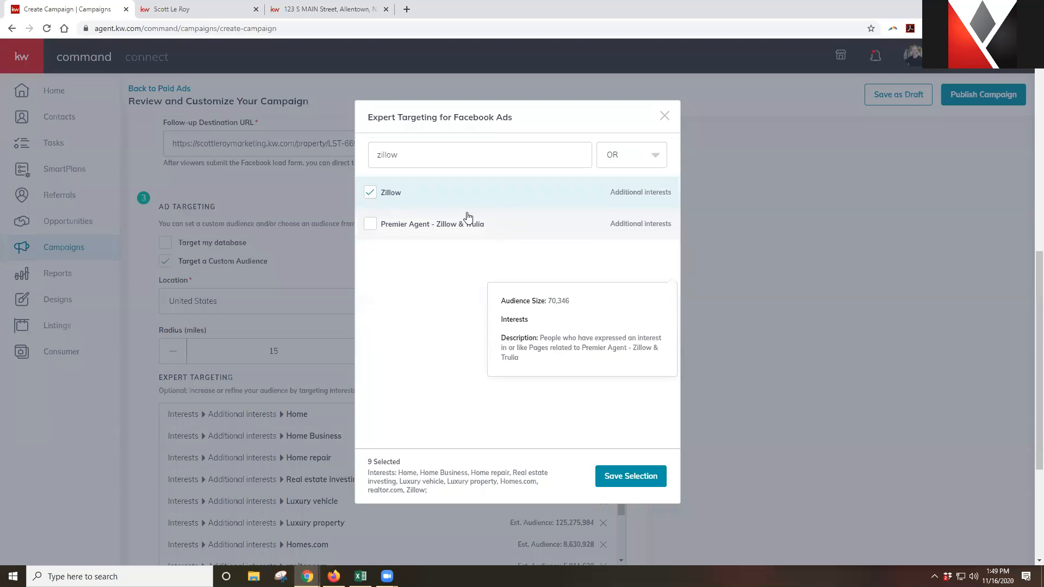
mouse_move(428, 200)
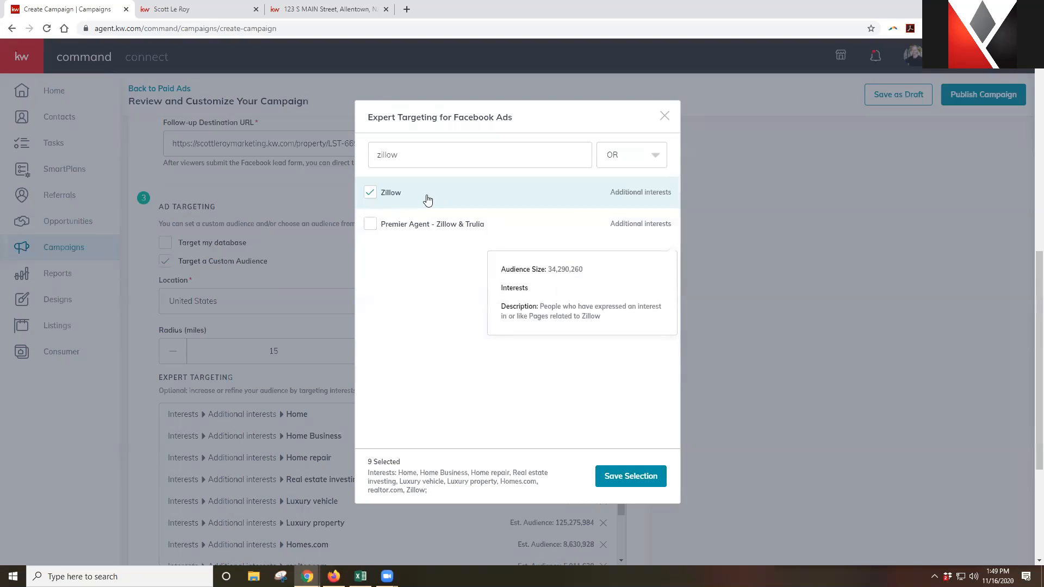
left_click_drag(414, 156, 328, 156)
type("realtor.dom")
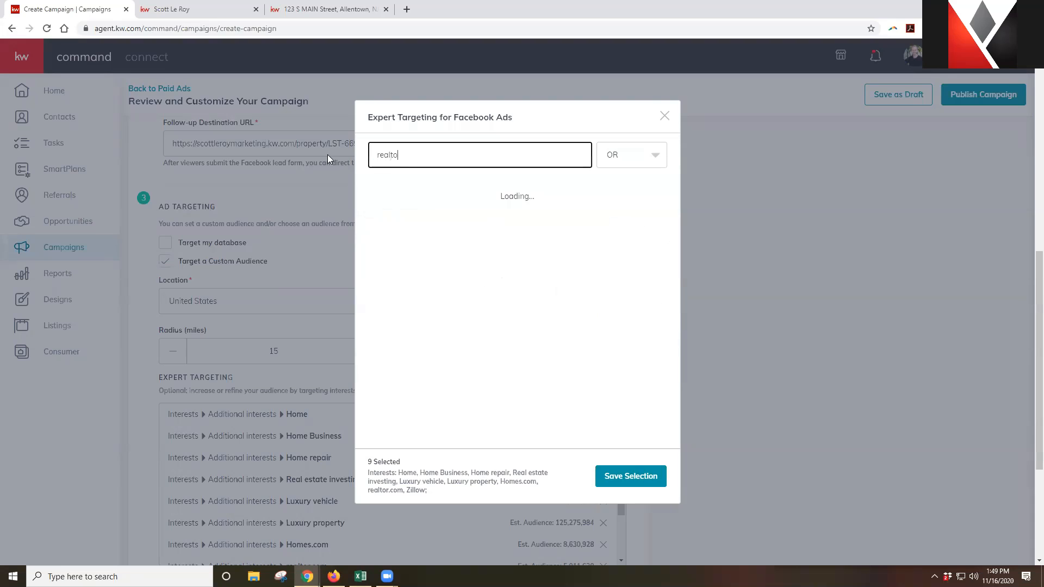
key("BackSpace")
key("BackSpace")
key("BackSpace")
type("com")
mouse_move(402, 220)
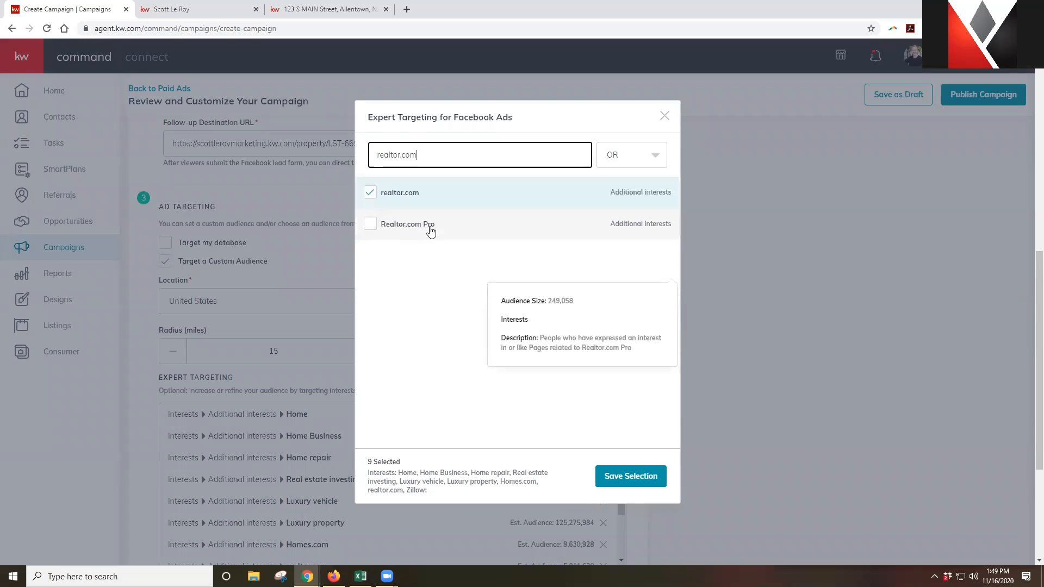
left_click(654, 486)
scroll(742, 376, "down", 2)
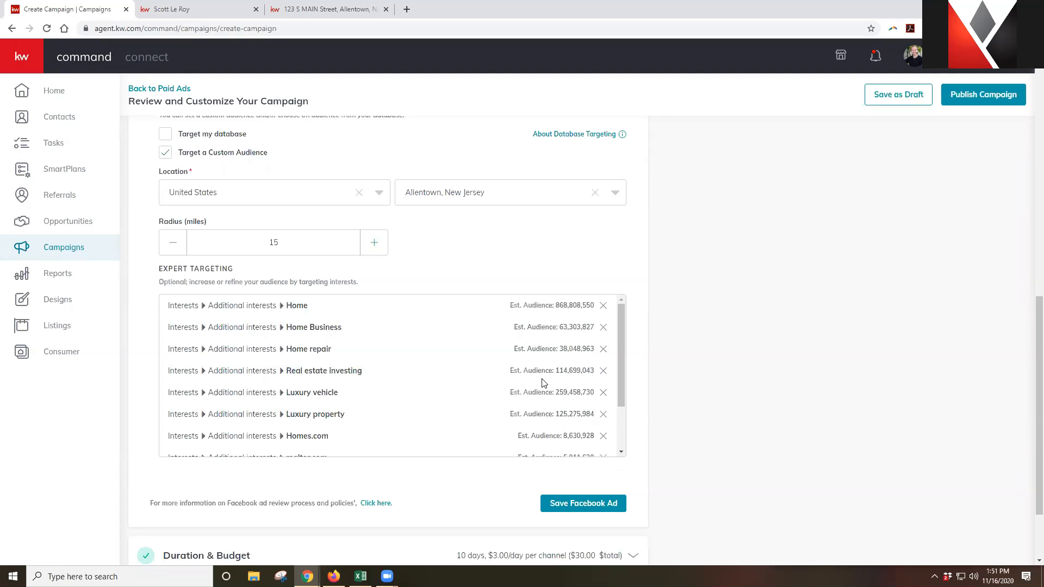
scroll(547, 384, "down", 2)
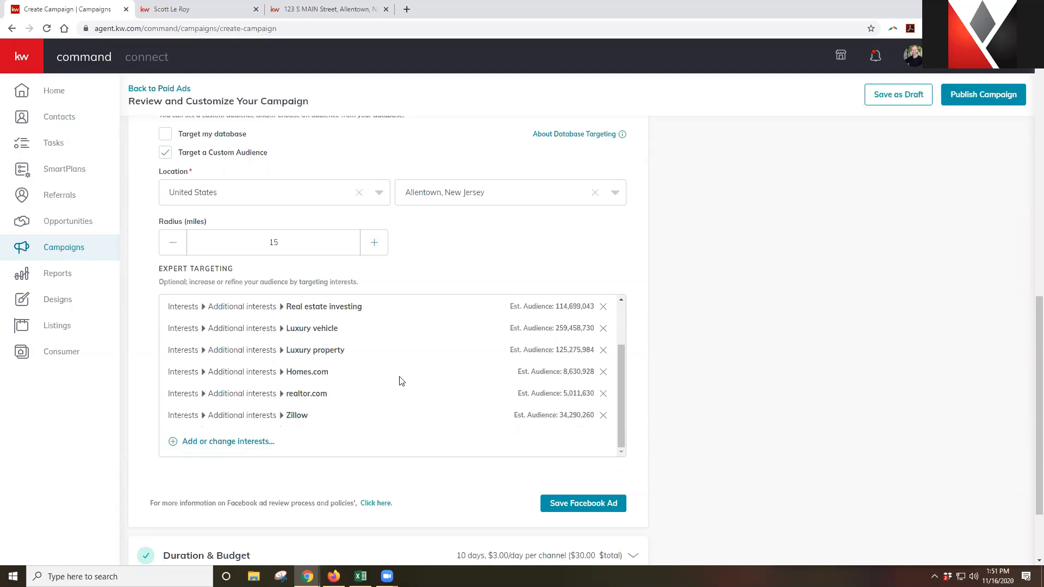
Save the Facebook Ad section and expand Duration & Budget
left_click(592, 507)
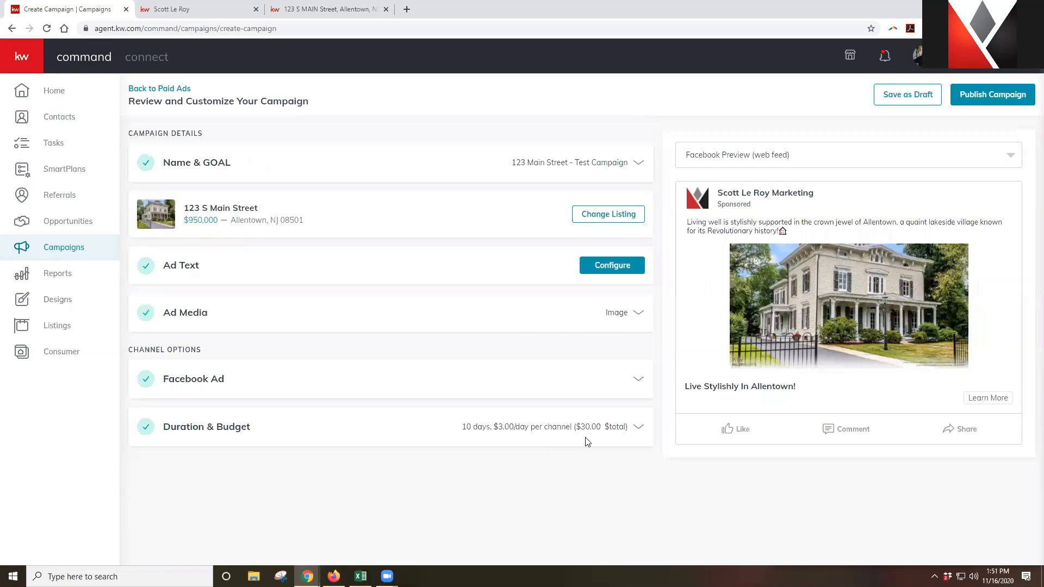
left_click(642, 428)
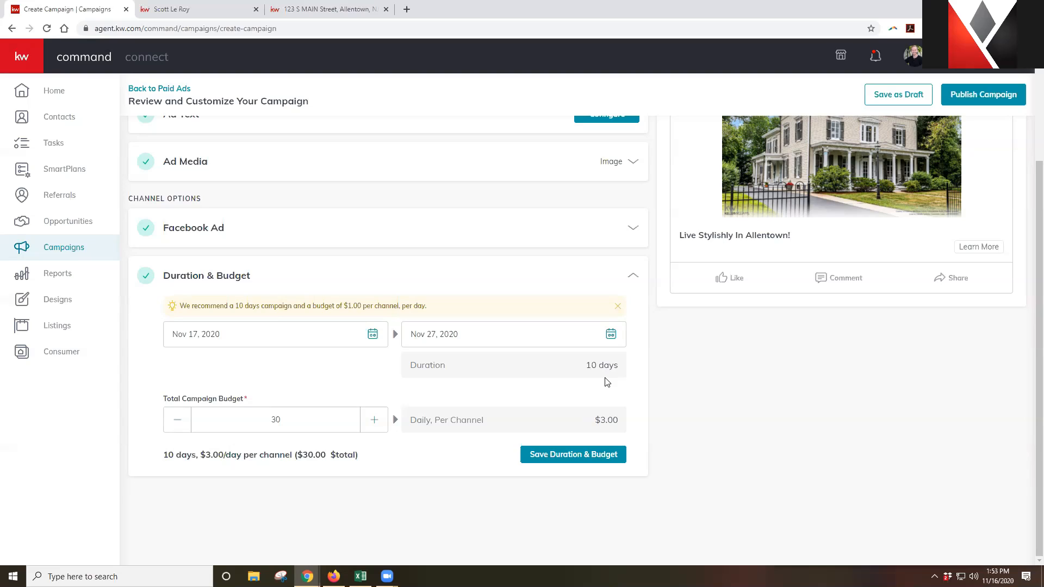
Change the total budget from 30 to 20, keep the Nov 17 start, and save
double_click(275, 419)
type("20")
left_click(372, 334)
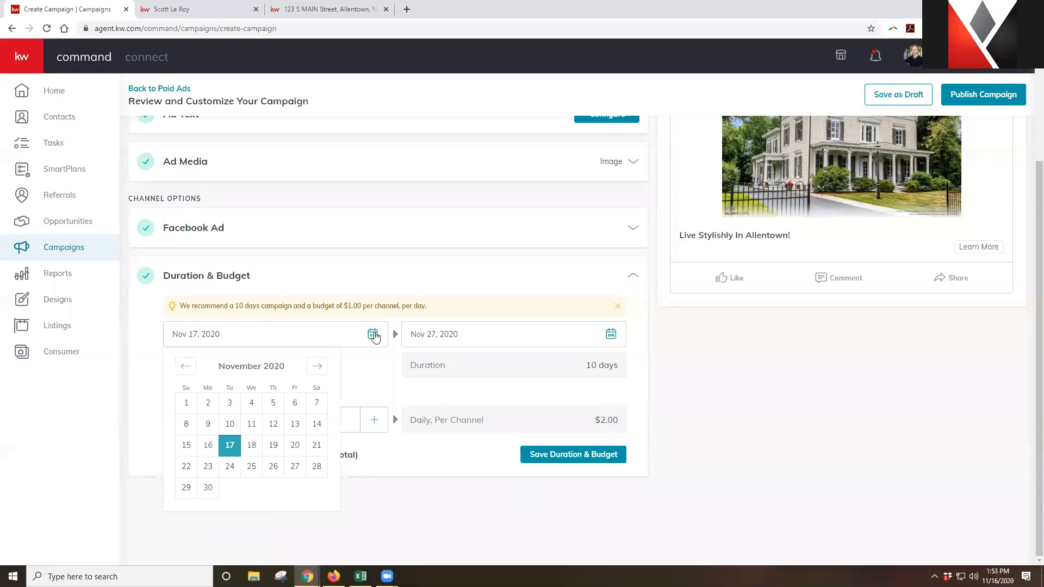
left_click(208, 444)
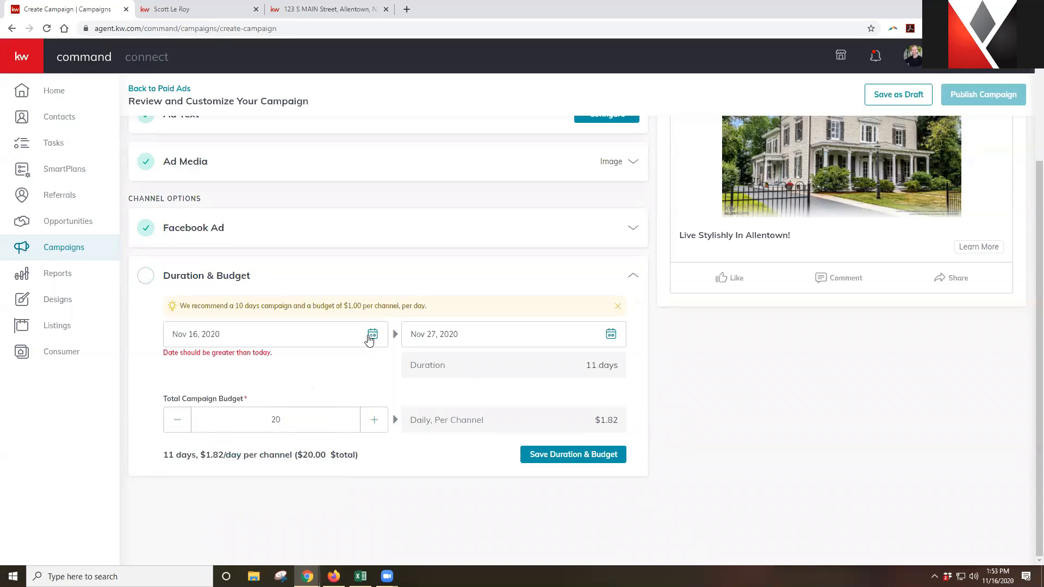
left_click(372, 334)
left_click(230, 445)
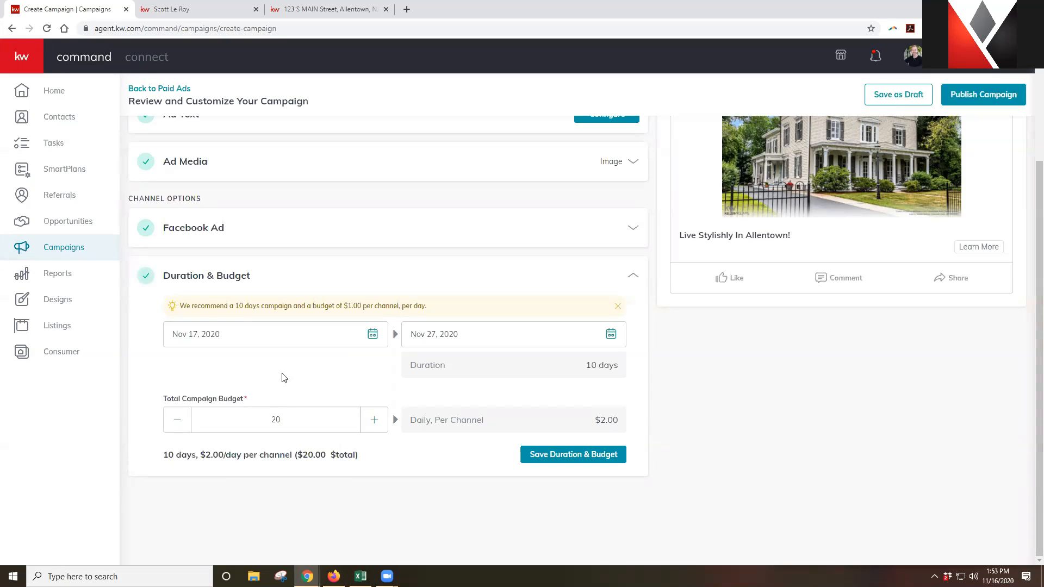
left_click(585, 455)
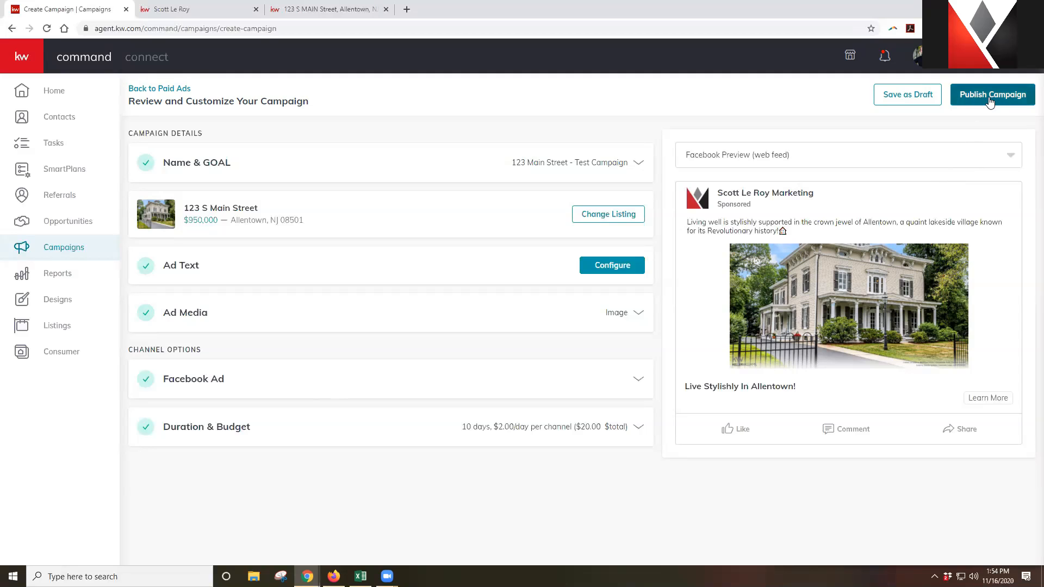
Save the 123 Main Street campaign as a draft, confirming with Yes
left_click(922, 101)
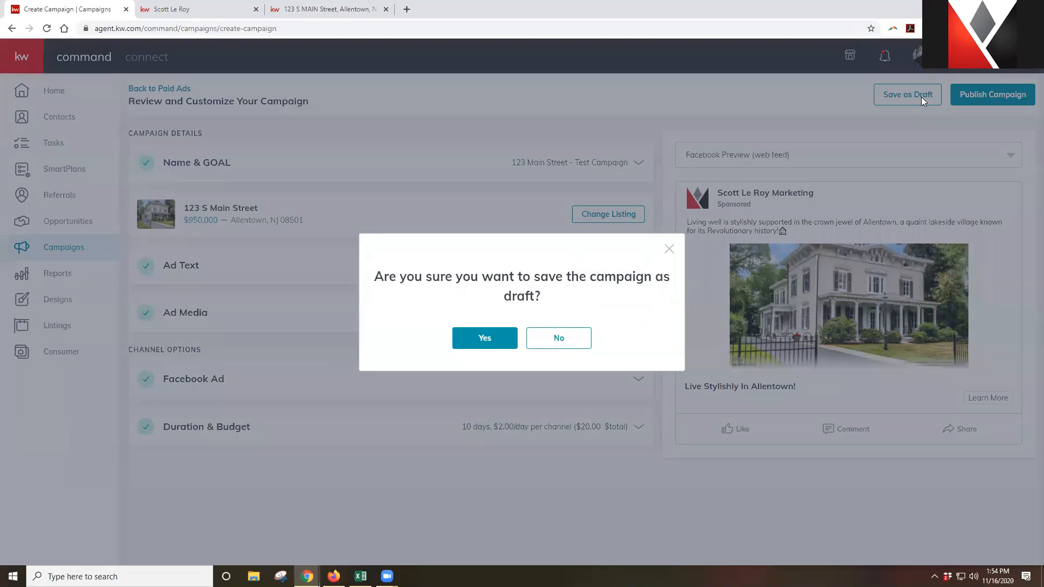
left_click(496, 343)
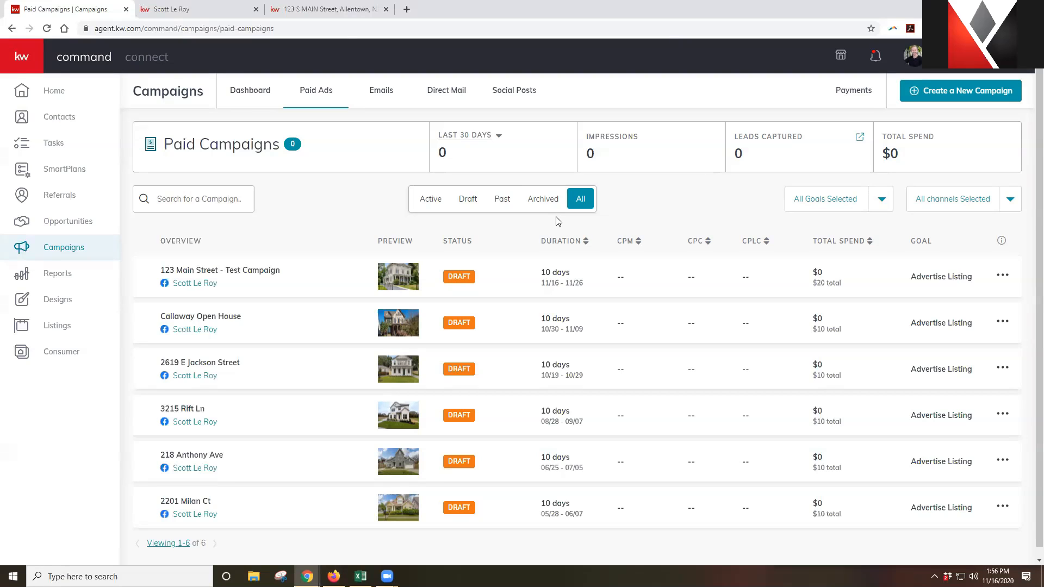
left_click(1004, 277)
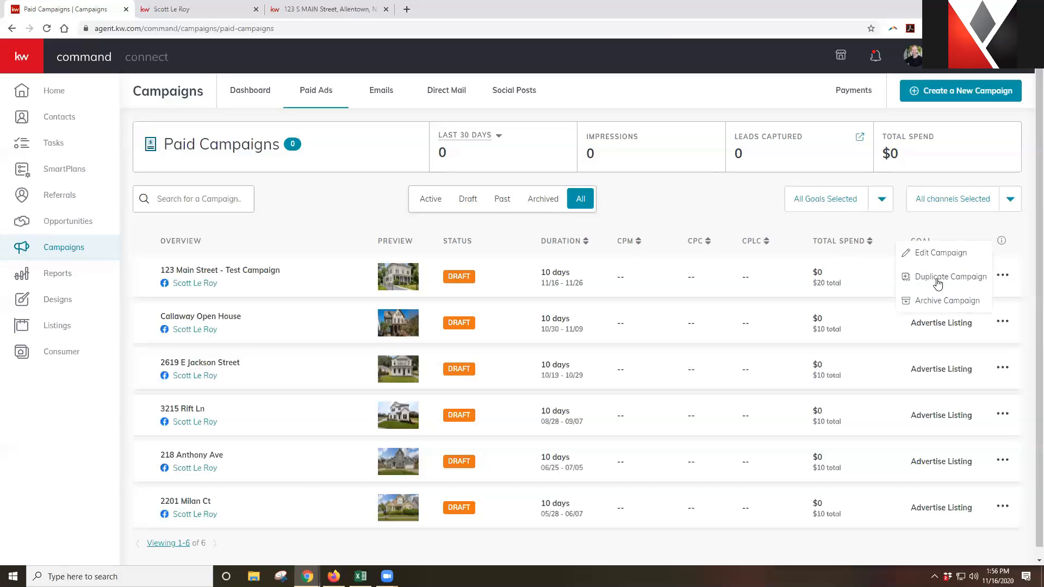
left_click(663, 211)
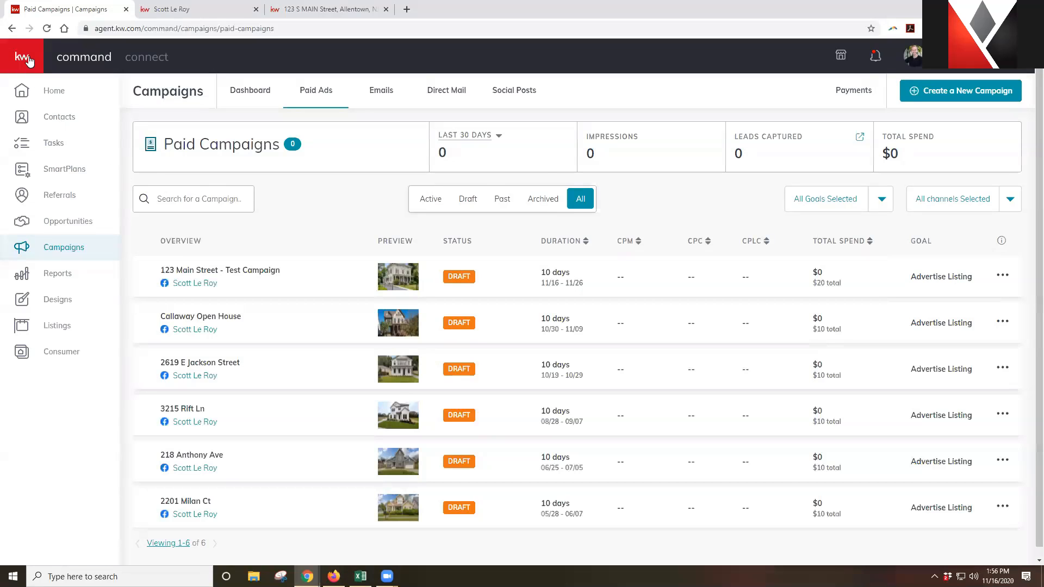
Go to the KW Command home dashboard, check the profile menu, then start a new tab
left_click(24, 91)
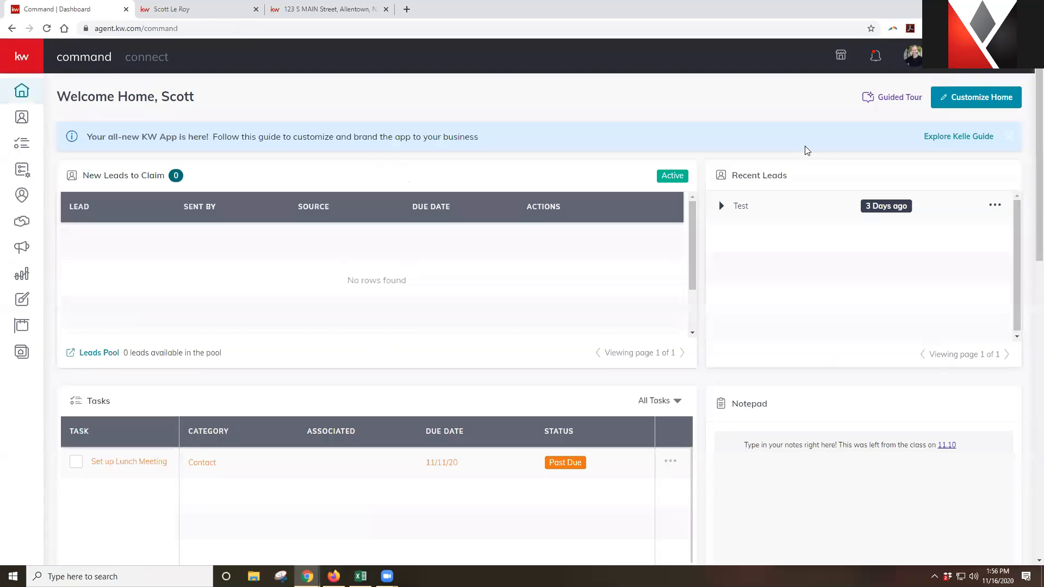
left_click(913, 55)
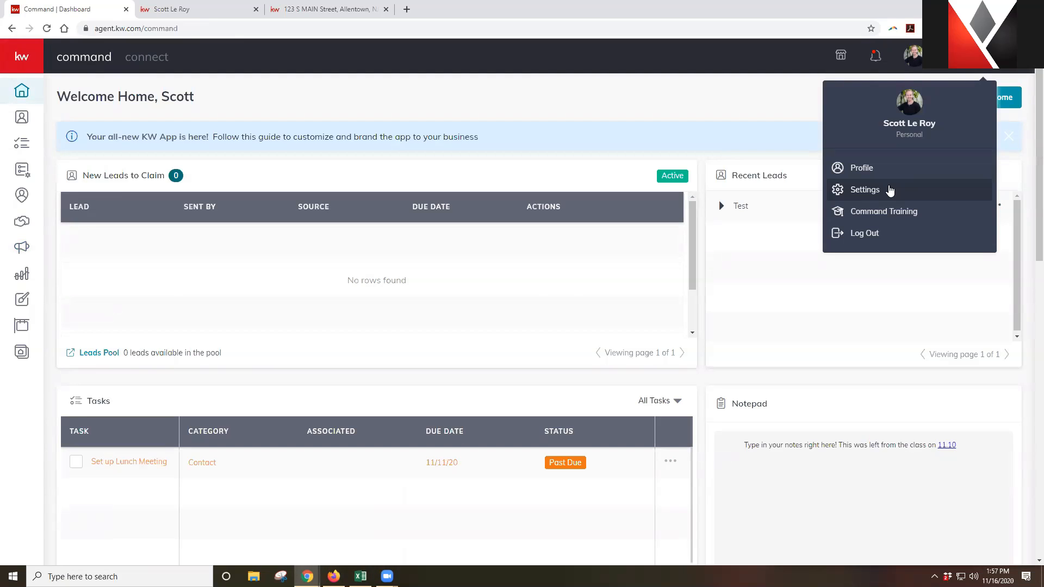
left_click(407, 9)
Load facebook.com/scottleroymarketing and go to Settings & Privacy > Settings
type("facebook.com")
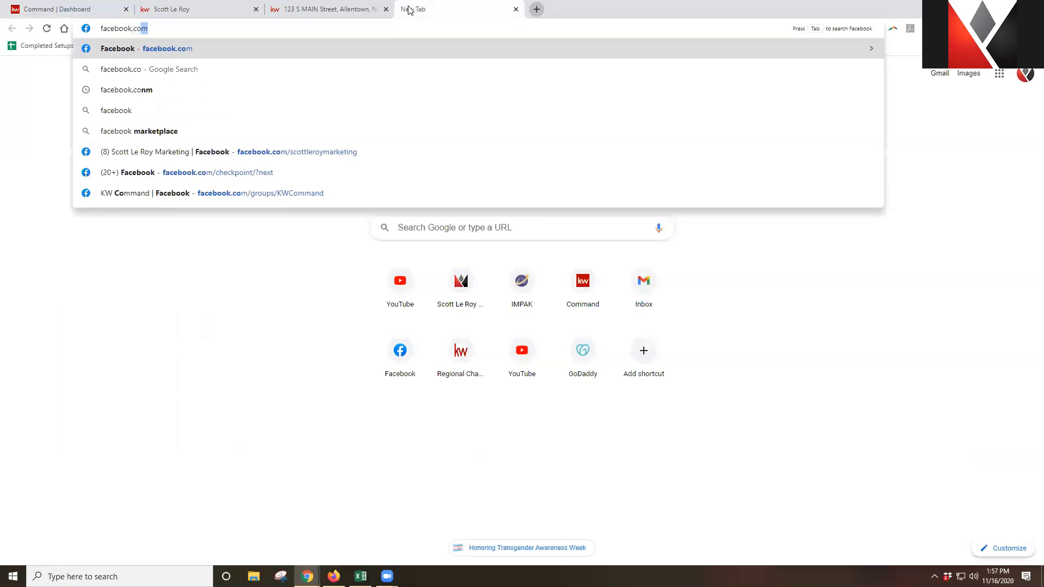
type("/scottleroymarketing")
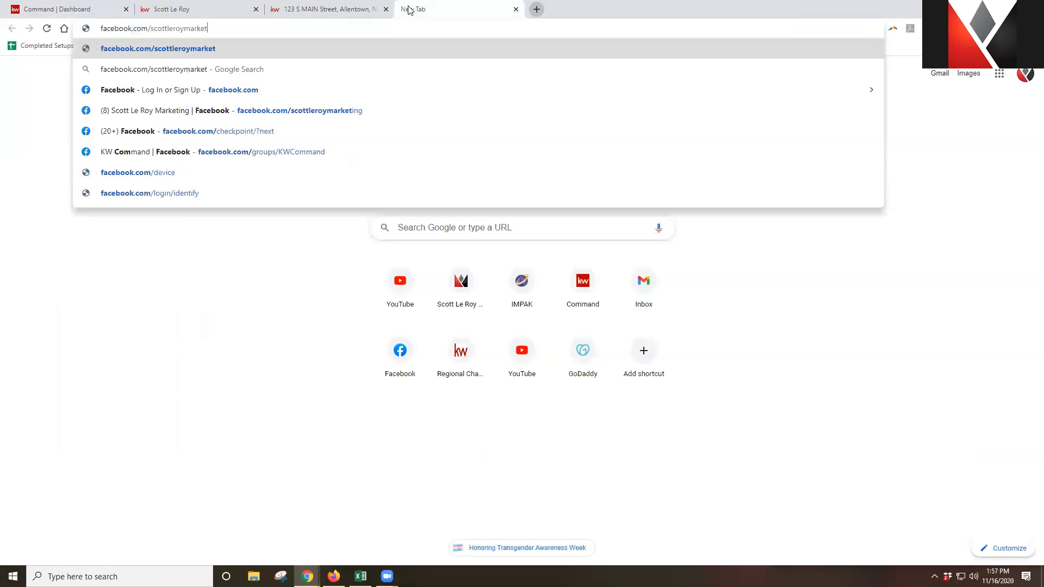
key("Return")
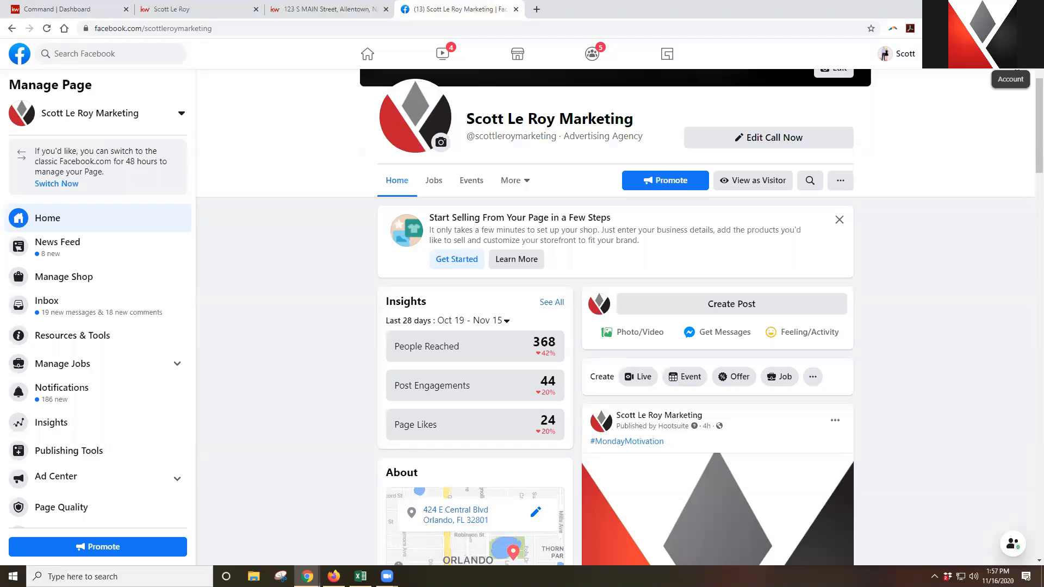
left_click(1017, 53)
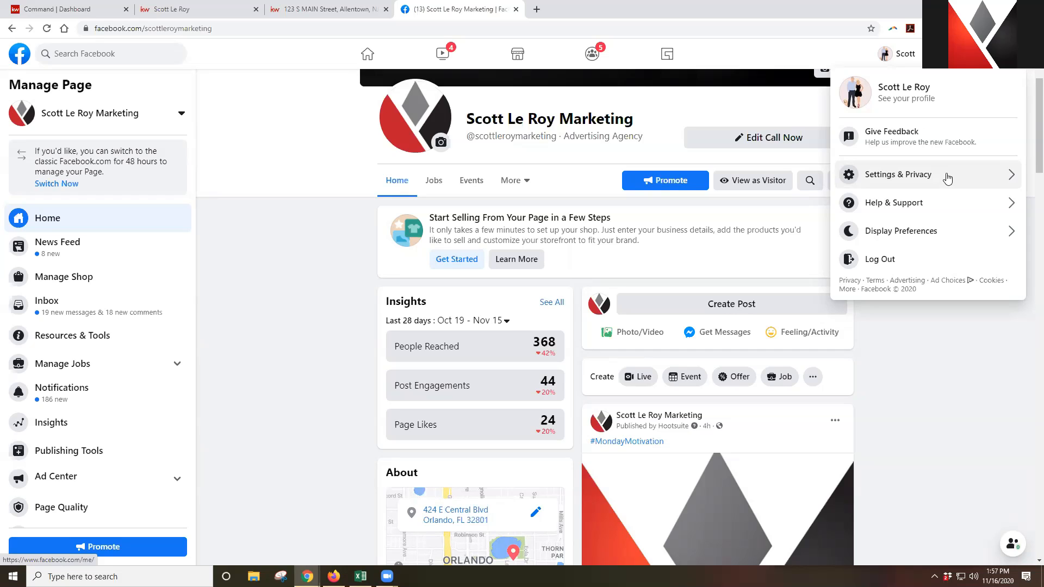
left_click(947, 178)
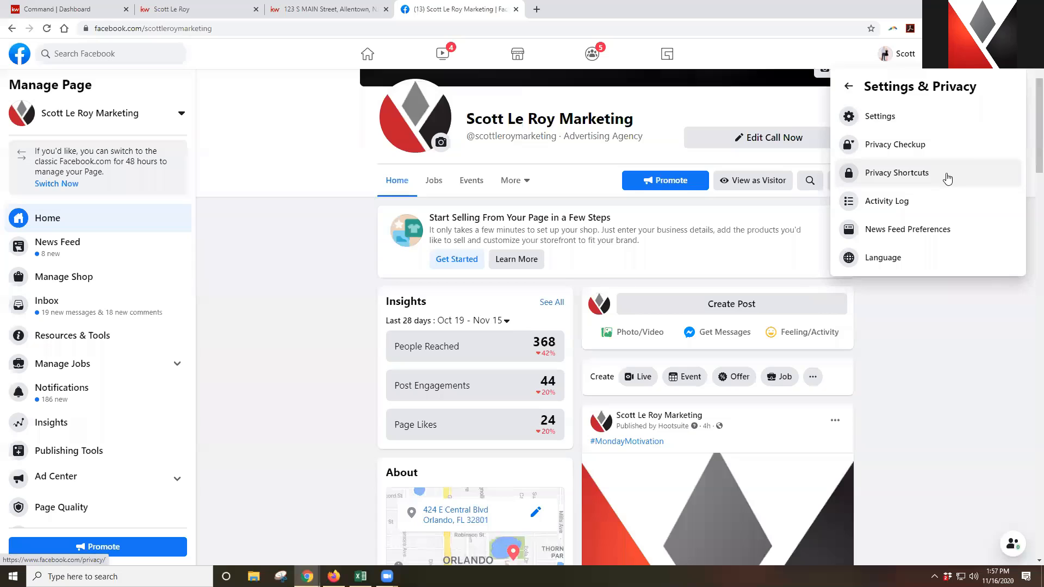
left_click(909, 124)
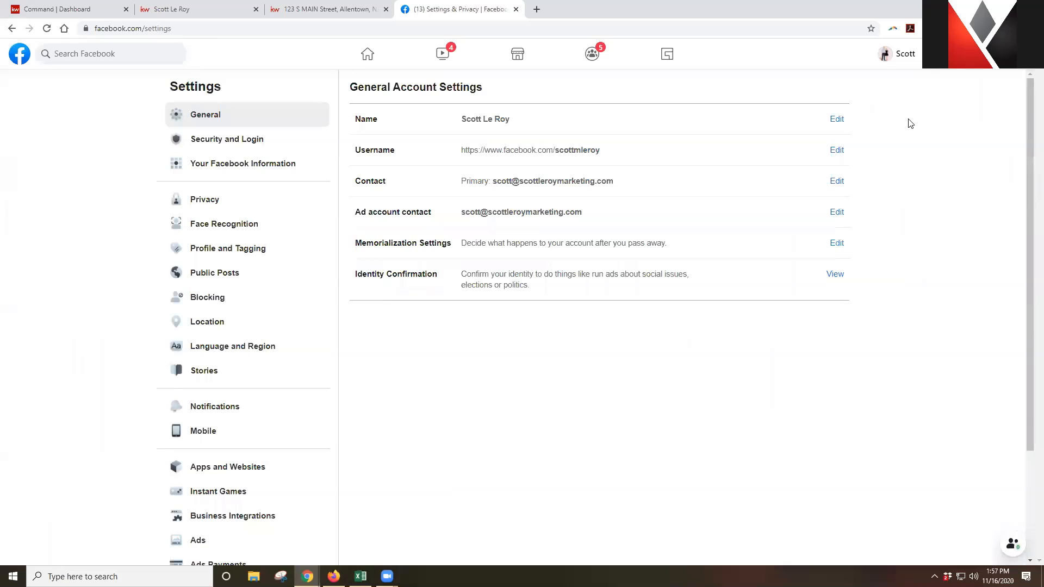
Tick the Keller Williams API entry under Facebook Business Integrations, then go back to the KW Command dashboard
left_click(286, 517)
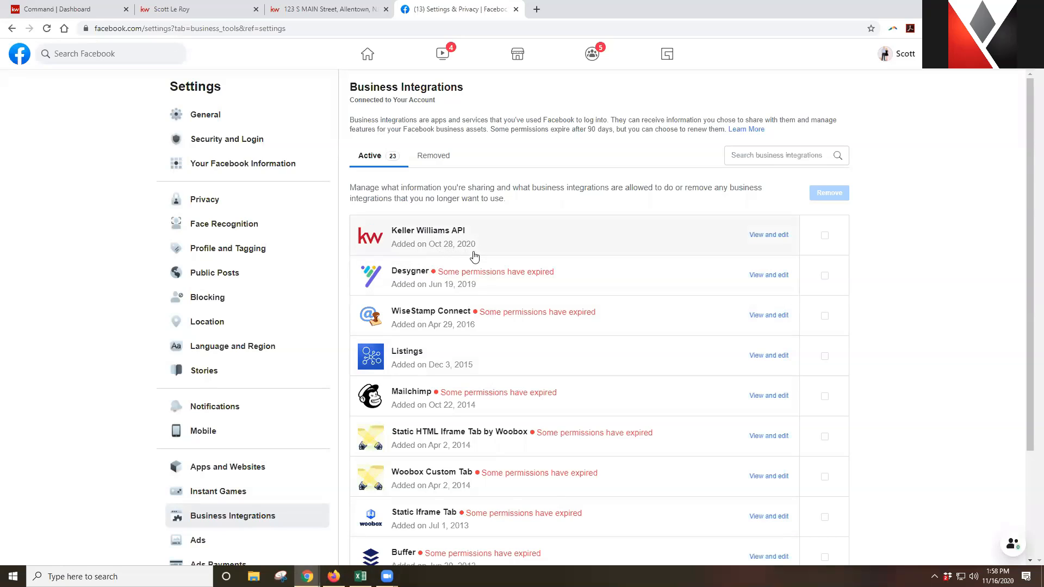
left_click(825, 235)
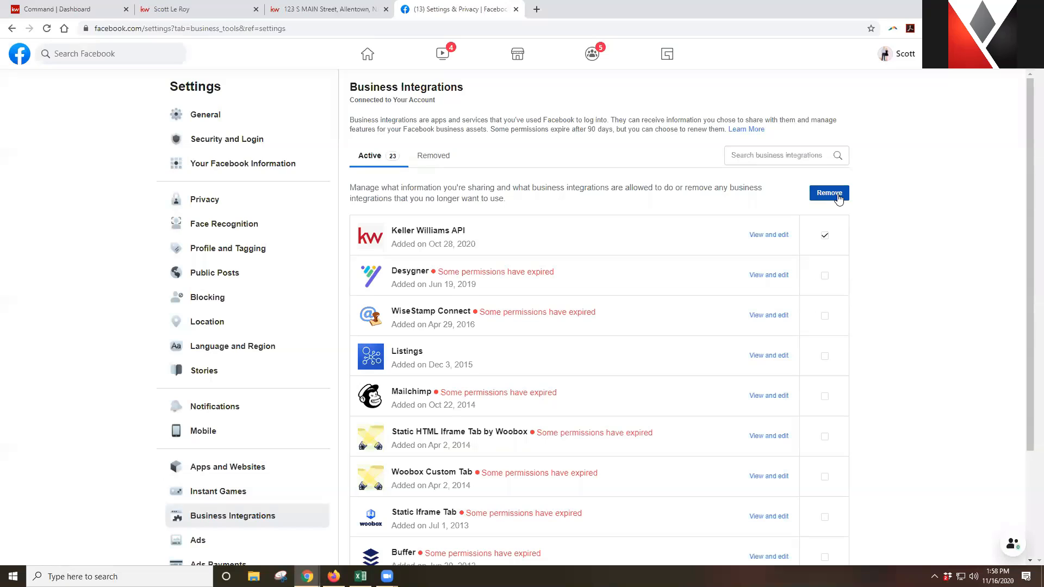
left_click(90, 7)
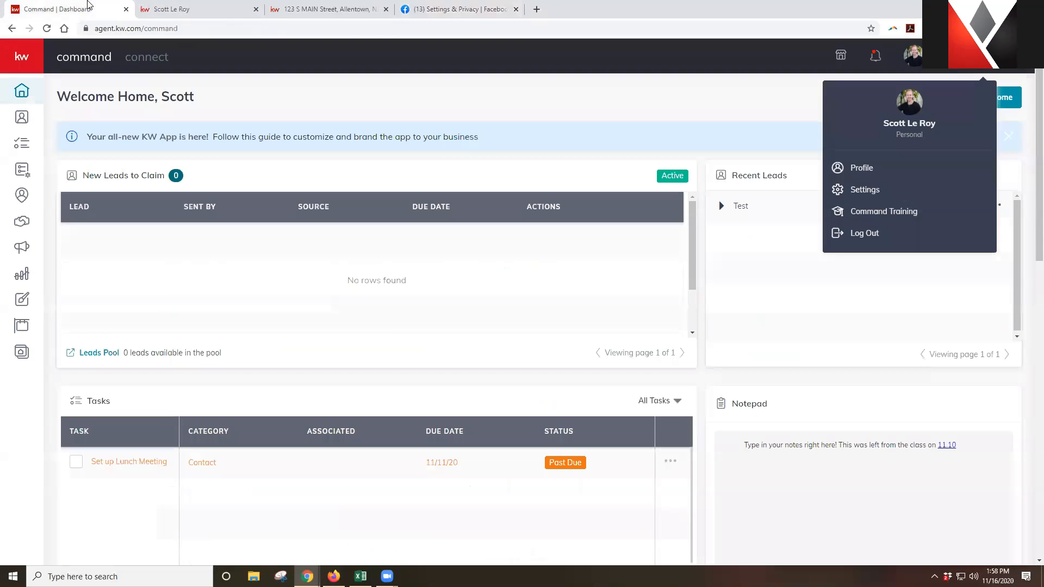
Go to Campaigns, start and cancel a new Social Ad campaign, then show the Paid Ads list
left_click(755, 113)
mouse_move(22, 87)
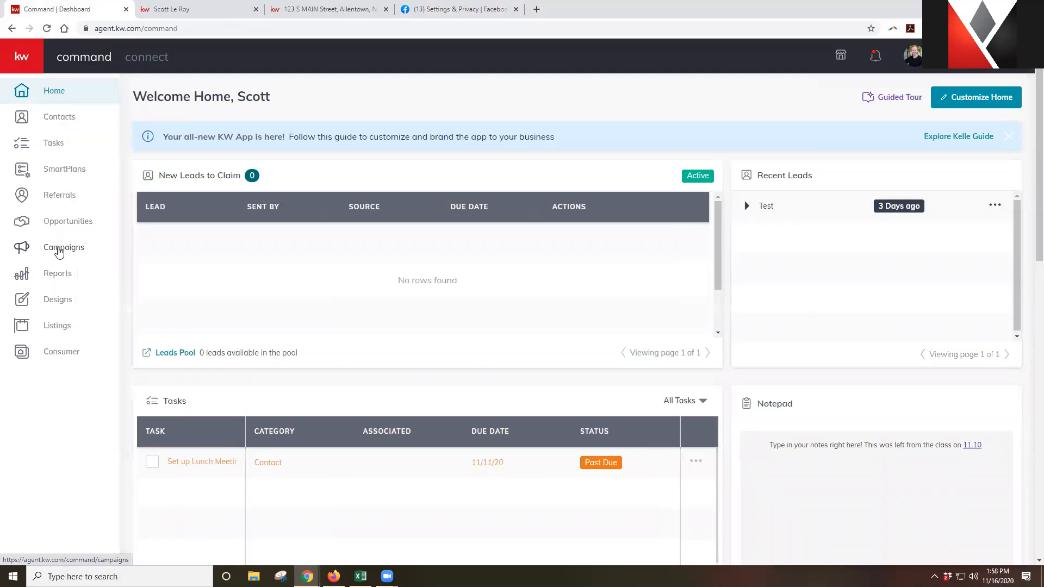
left_click(60, 252)
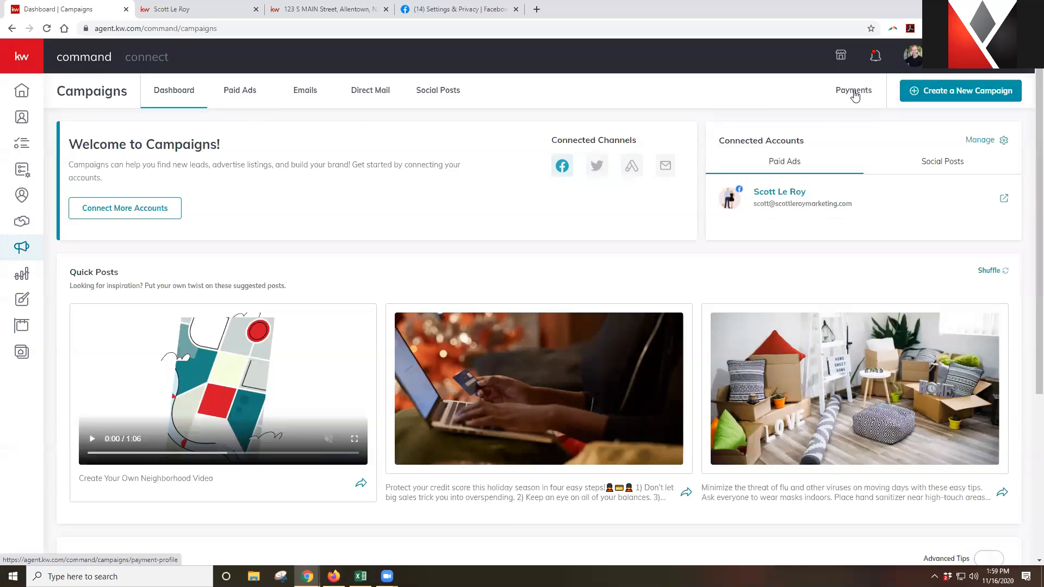
left_click(913, 93)
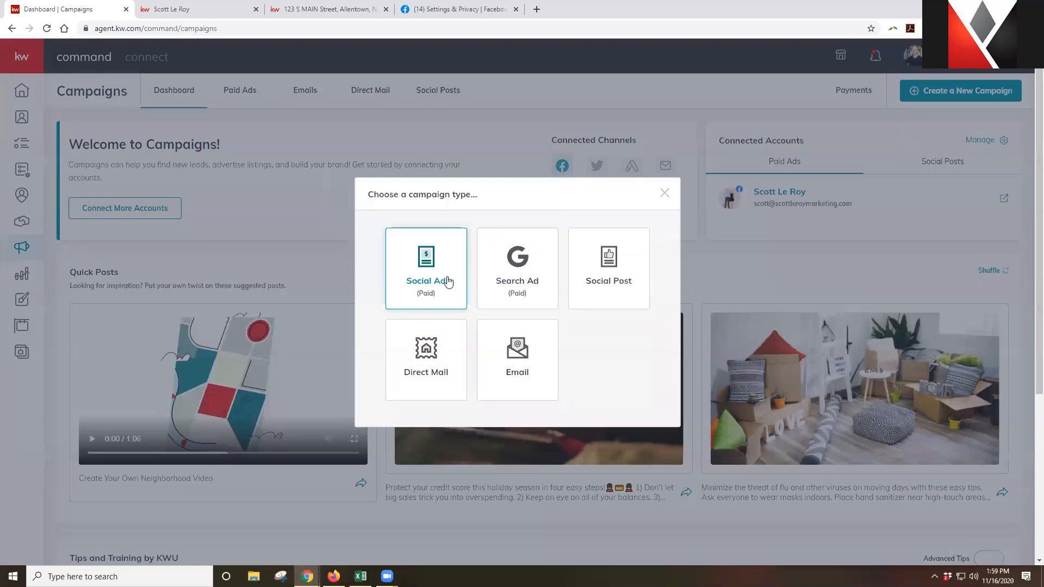
left_click(448, 280)
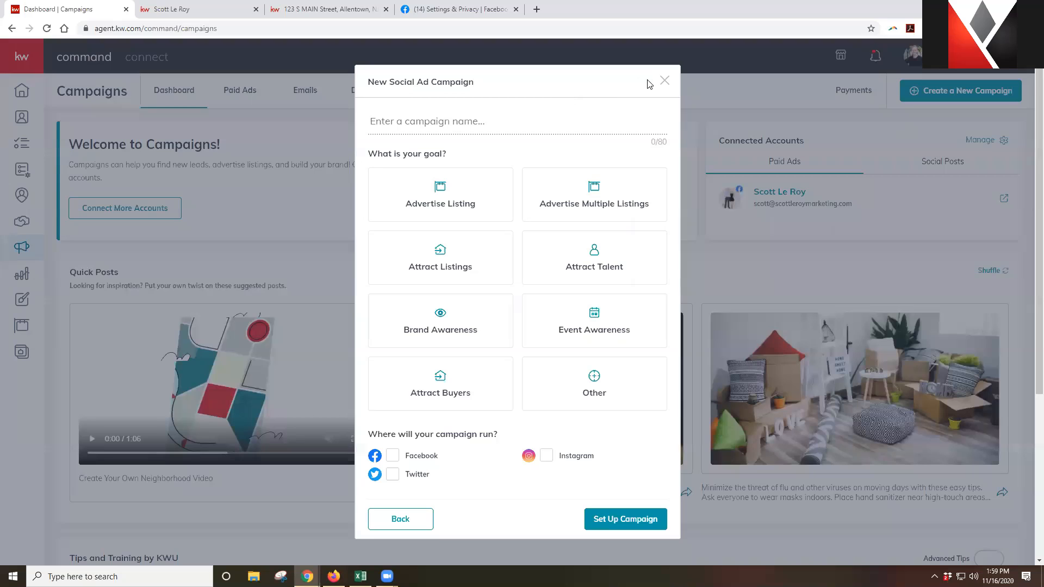
left_click(664, 81)
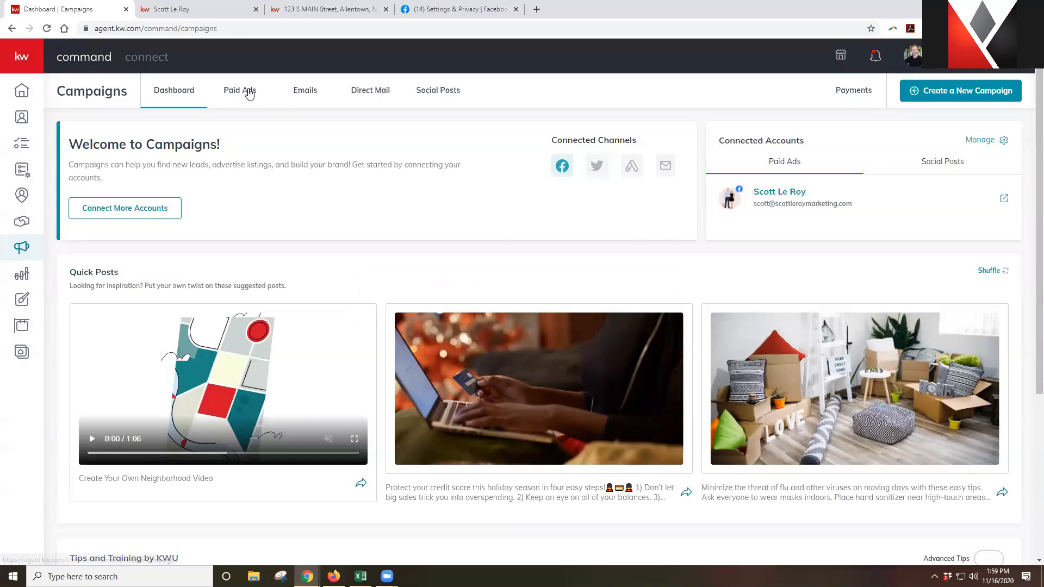
left_click(249, 92)
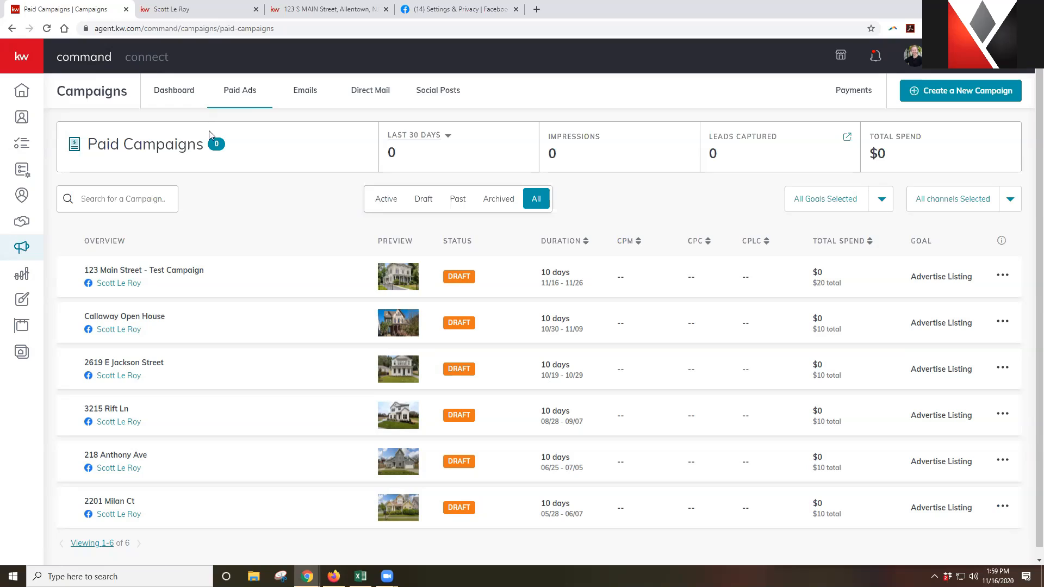
Archive the '123 Main Street - Test Campaign' draft from its row options and confirm with Yes
left_click(1007, 277)
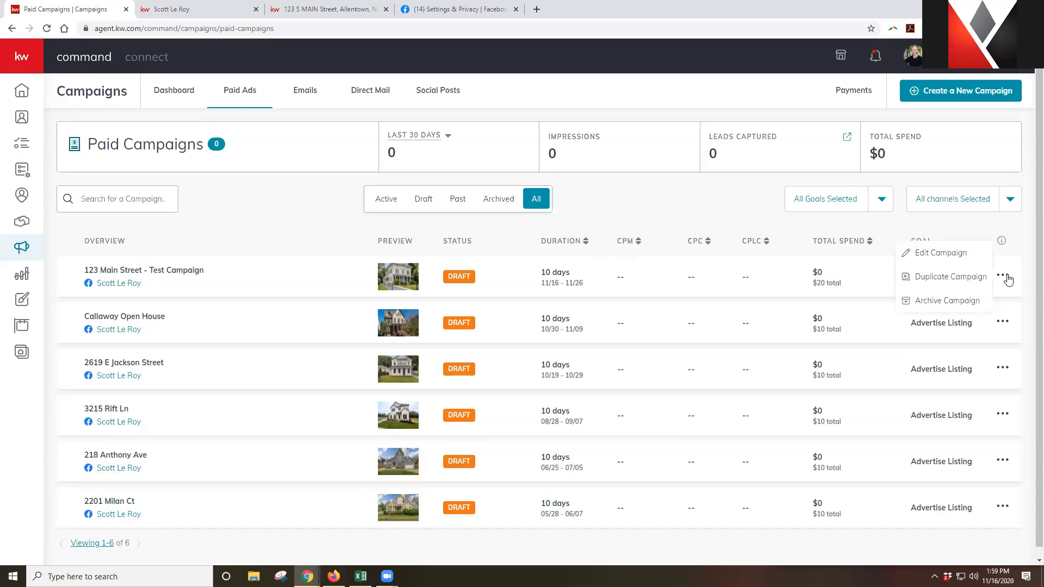
left_click(965, 306)
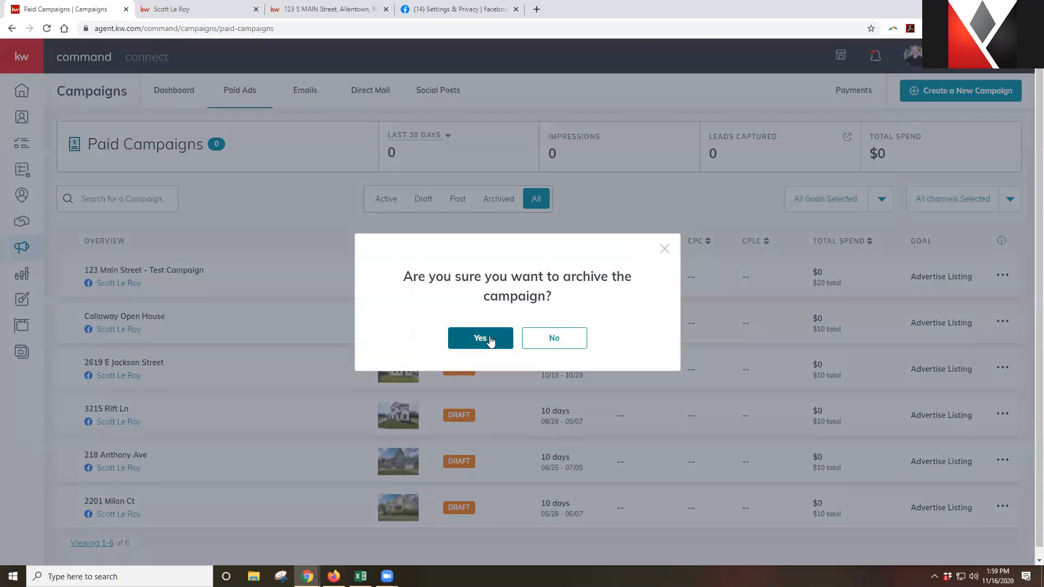
left_click(491, 341)
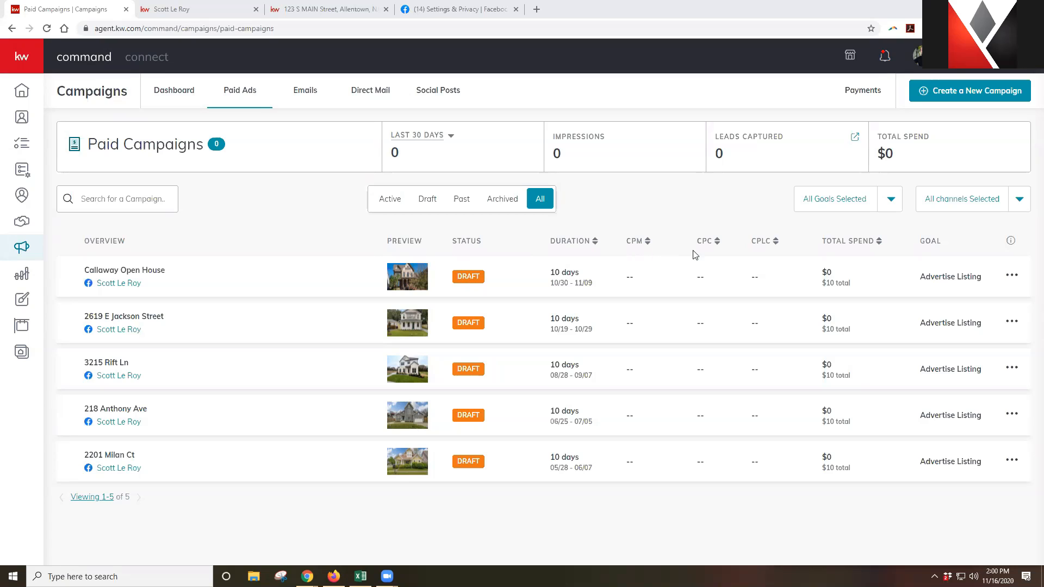
Open Contacts and browse the SmartView dropdown, closing it without changing the view
left_click(25, 123)
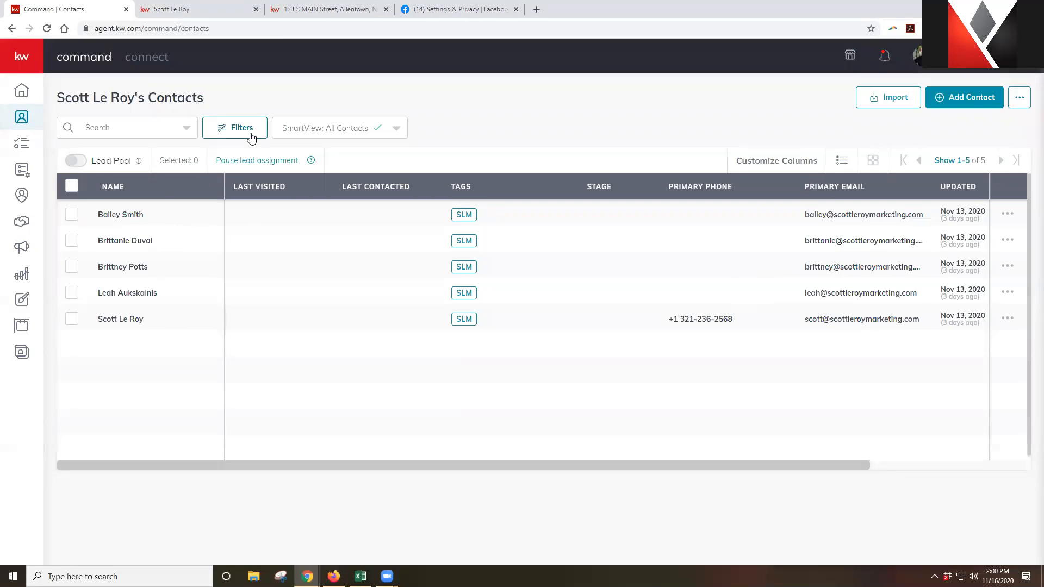
left_click(287, 134)
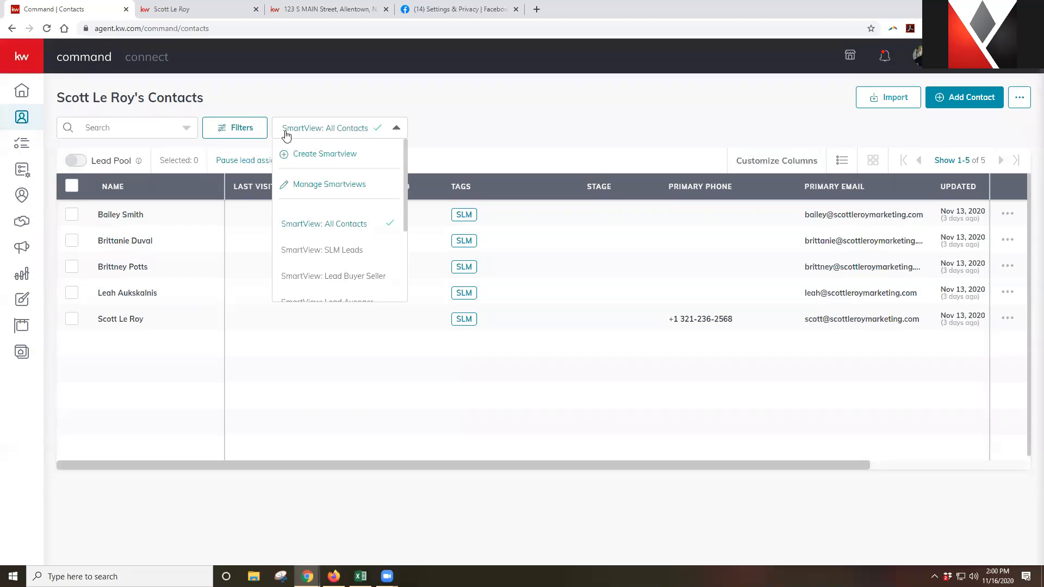
scroll(335, 220, "down", 2)
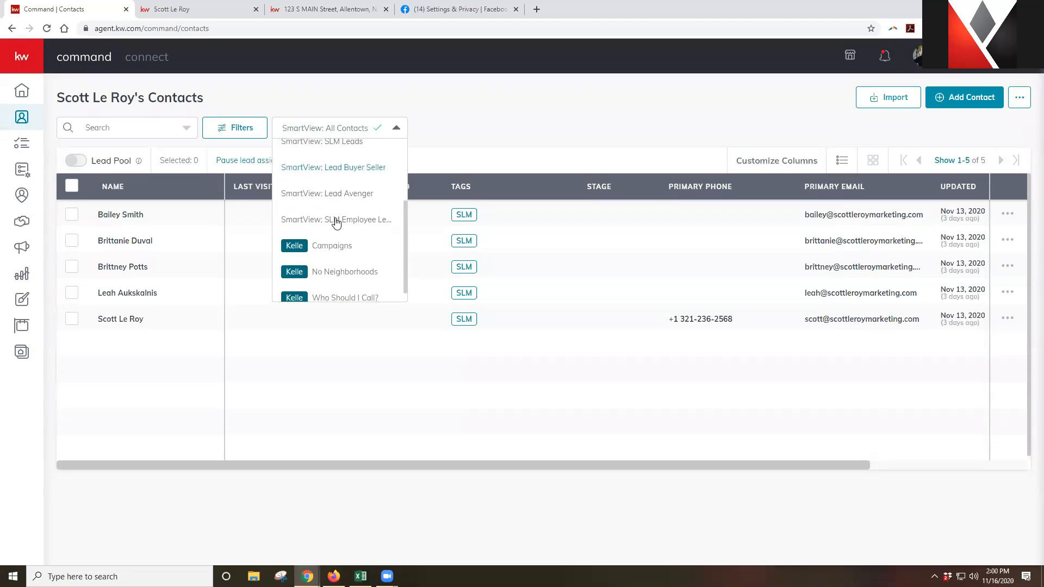
scroll(336, 222, "down", 1)
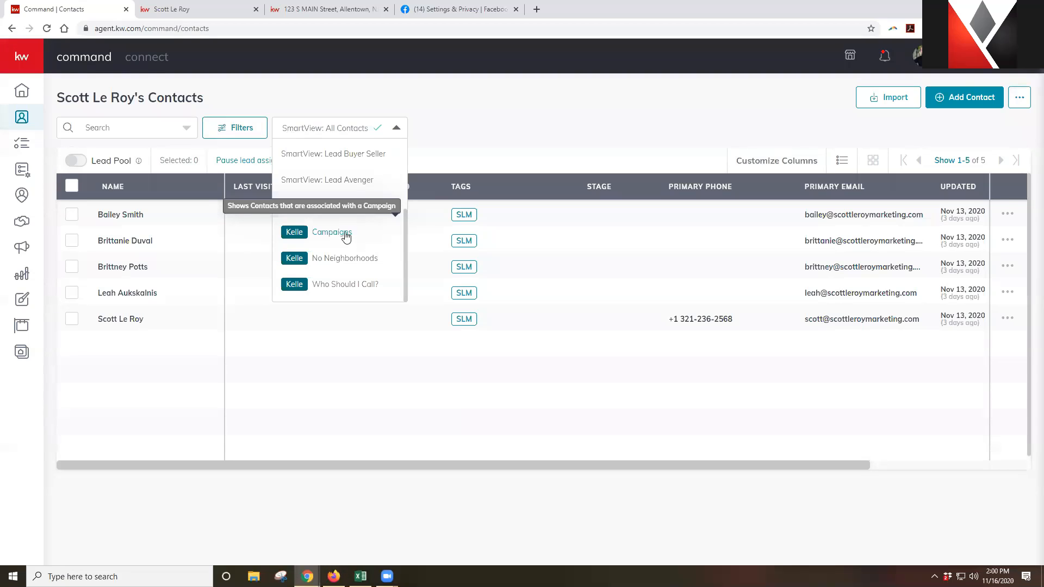
left_click(481, 107)
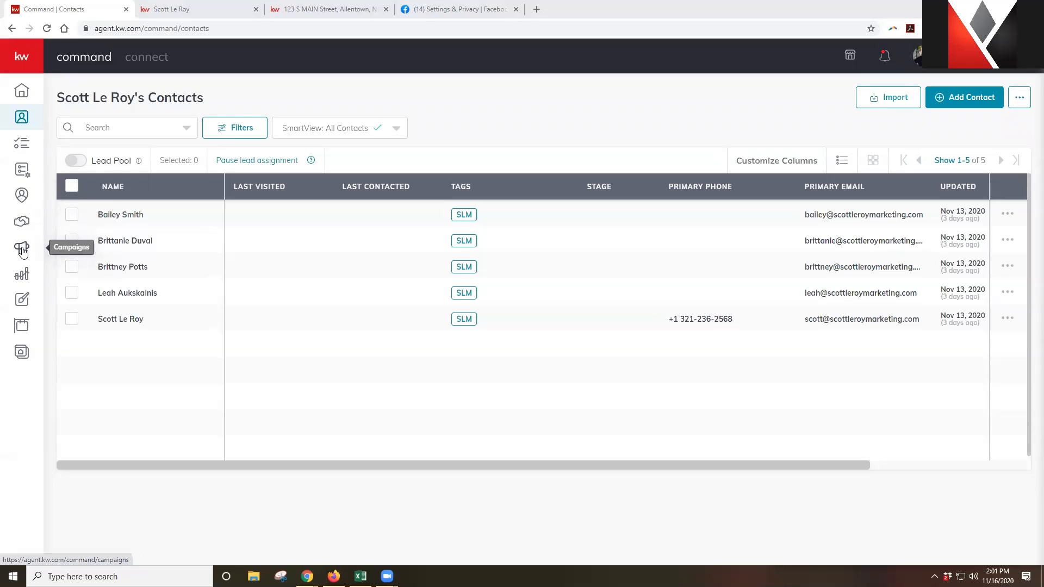
left_click(508, 107)
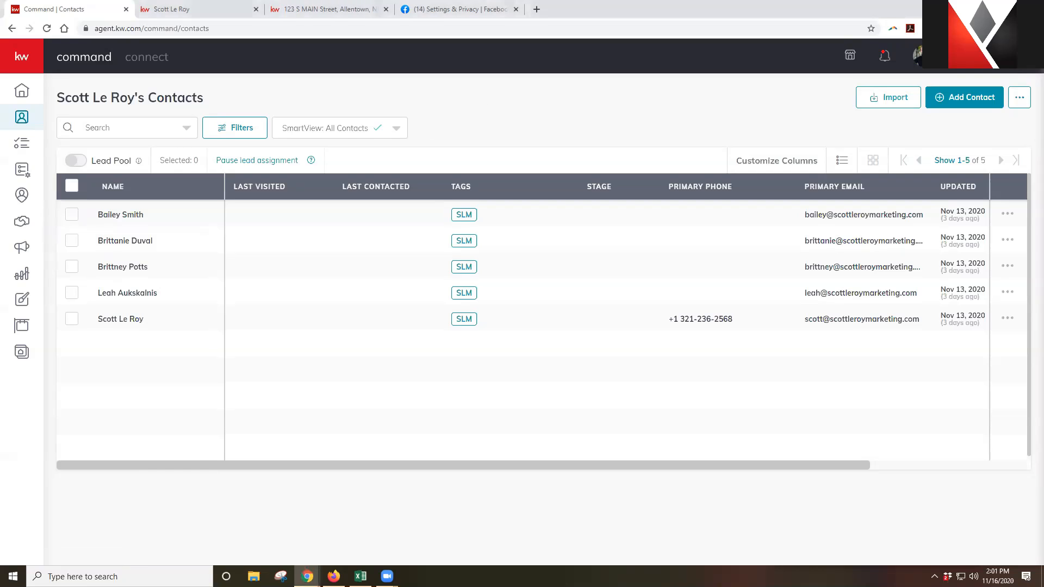